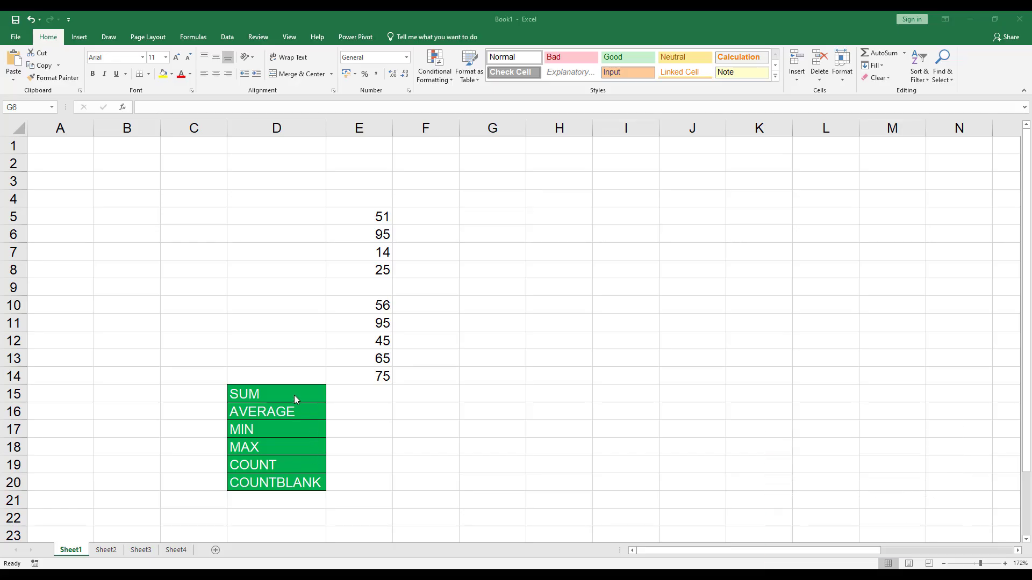
Examine the worksheet's layout by selecting individual columns, rows and cells around the numbers in column E
{"action": "left_click", "coordinate": [365, 213]}
{"action": "left_click", "coordinate": [452, 276]}
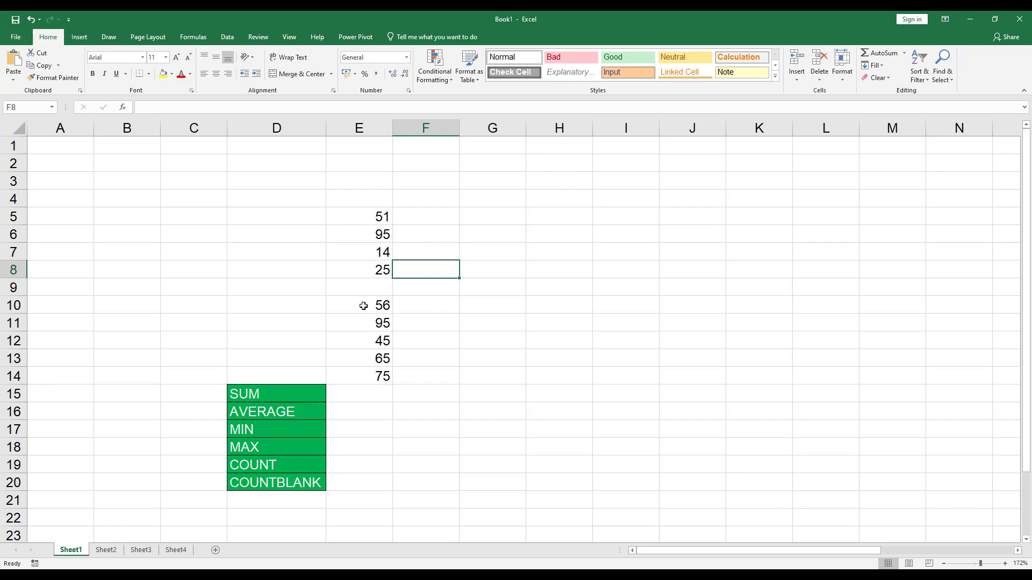
{"action": "left_click", "coordinate": [421, 127]}
{"action": "left_click", "coordinate": [335, 123]}
{"action": "left_click", "coordinate": [276, 127]}
{"action": "left_click", "coordinate": [357, 127]}
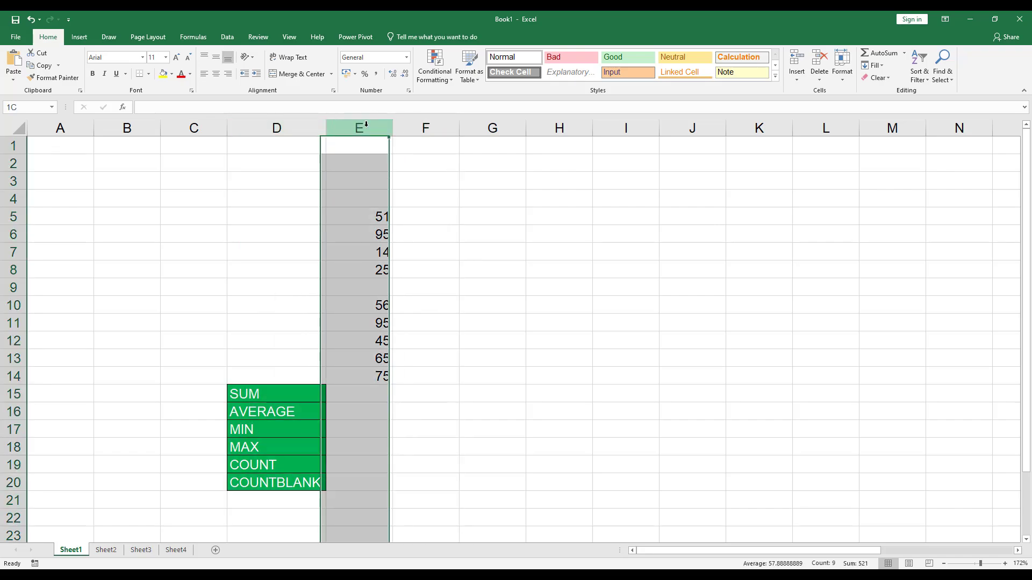
{"action": "left_click", "coordinate": [429, 128]}
{"action": "left_click", "coordinate": [14, 269]}
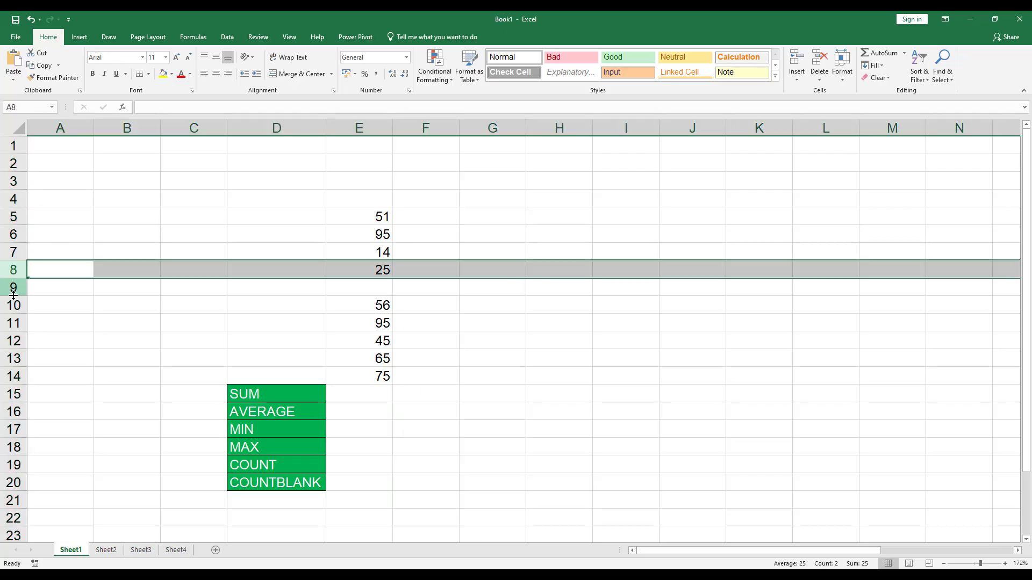
{"action": "left_click", "coordinate": [12, 288]}
{"action": "left_click", "coordinate": [10, 323]}
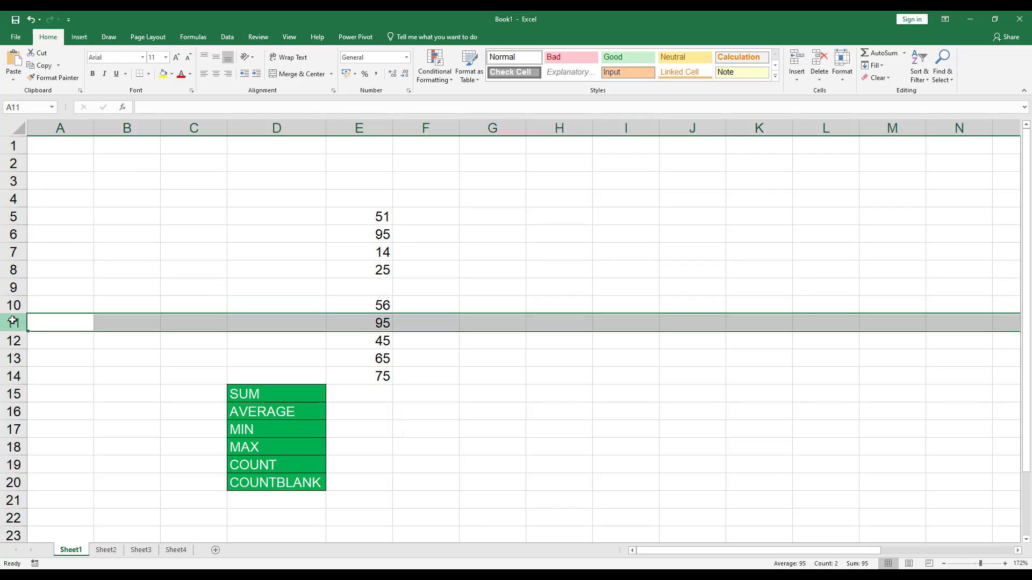
{"action": "left_click", "coordinate": [11, 340]}
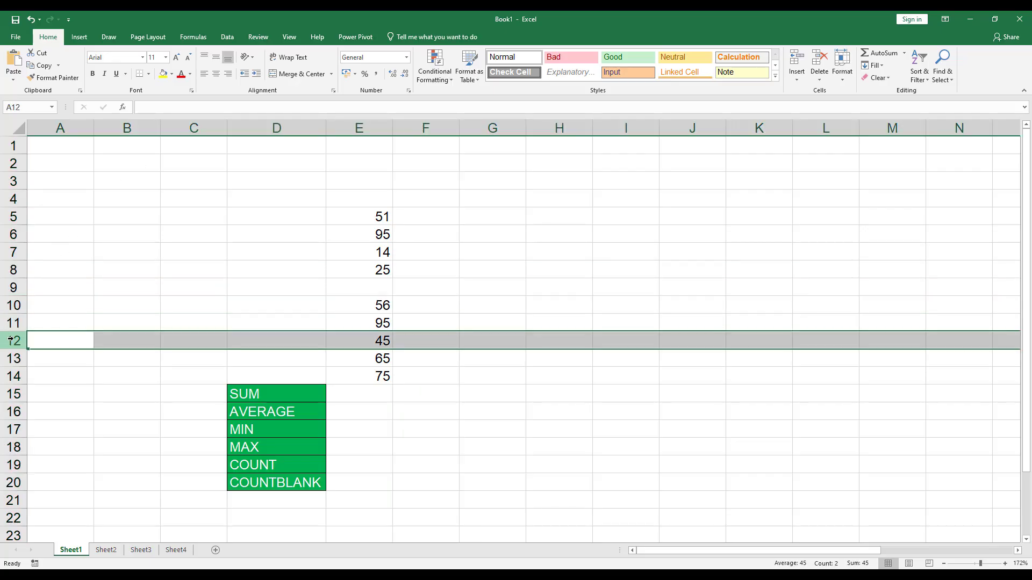
{"action": "left_click", "coordinate": [351, 217]}
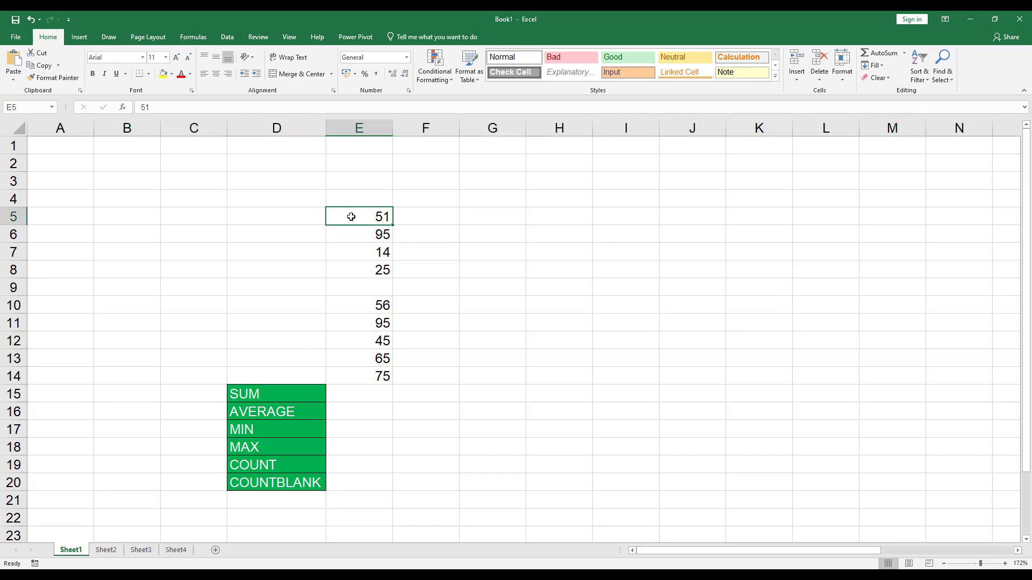
{"action": "left_click", "coordinate": [354, 254]}
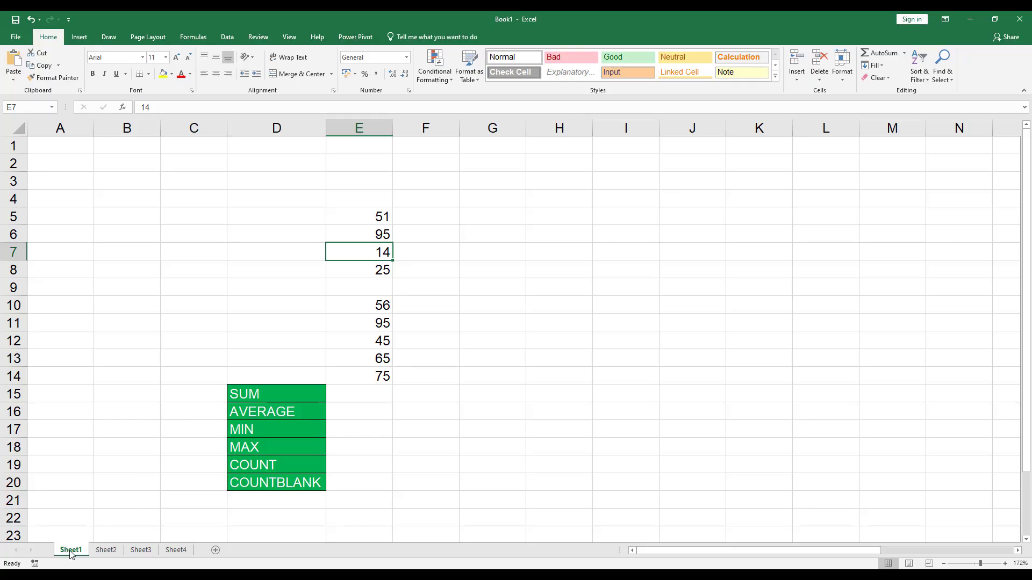
Look through the workbook's other worksheets and return to Sheet1
{"action": "key", "text": "ctrl+Page_Down"}
{"action": "key", "text": "ctrl+Page_Down"}
{"action": "key", "text": "ctrl+Page_Down"}
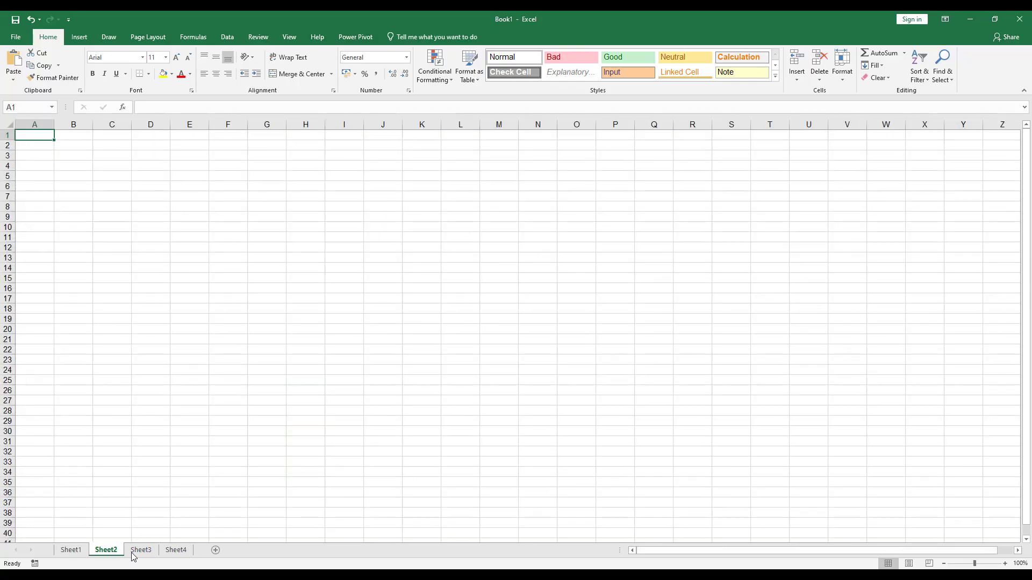
{"action": "left_click", "coordinate": [76, 553]}
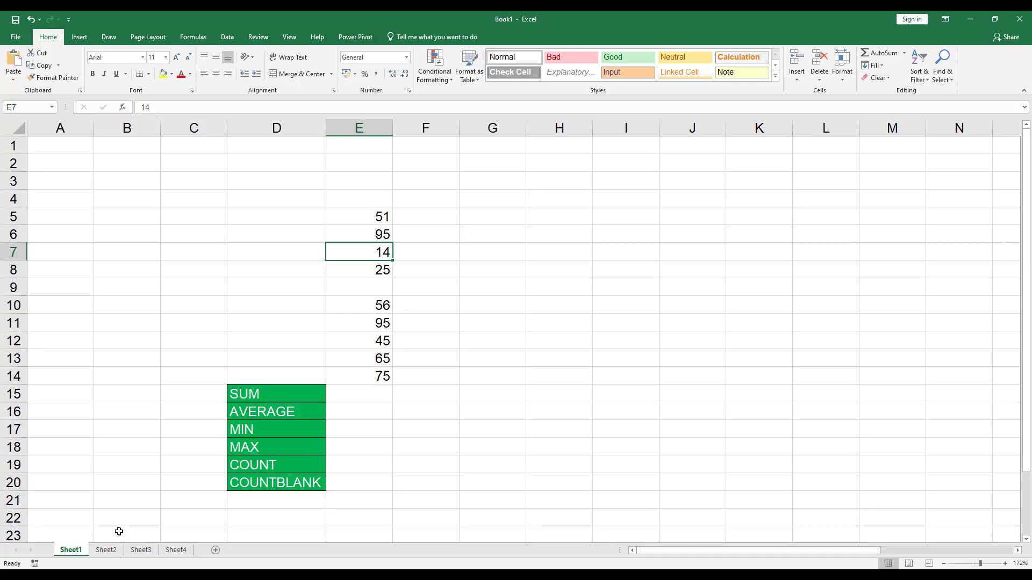
Try AutoSum's Sum on the preselected numbers E5:E14, check the formula in E15, and delete it
{"action": "left_click", "coordinate": [353, 401]}
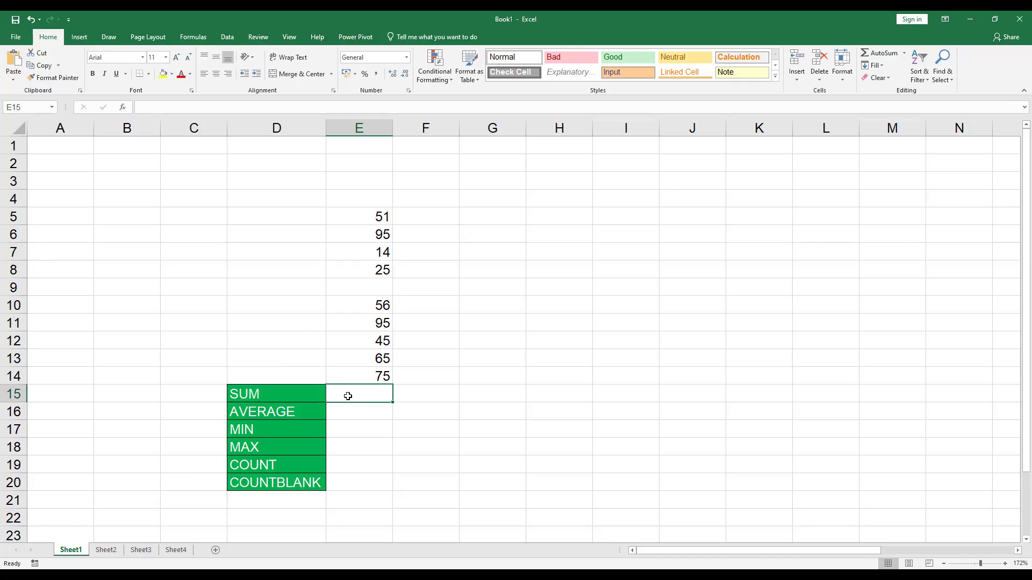
{"action": "left_click", "coordinate": [378, 216]}
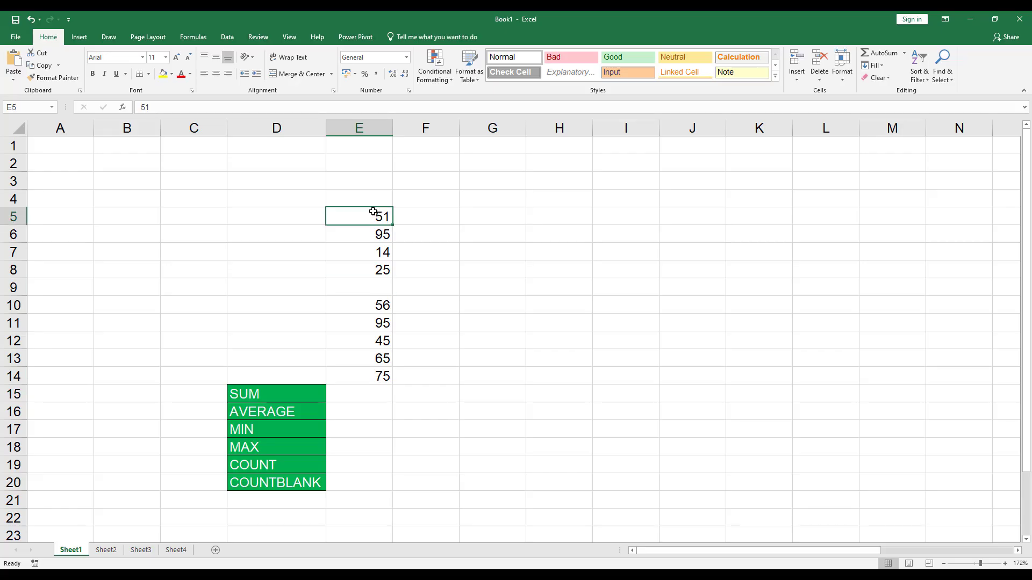
{"action": "left_click_drag", "start_coordinate": [373, 212], "coordinate": [368, 376]}
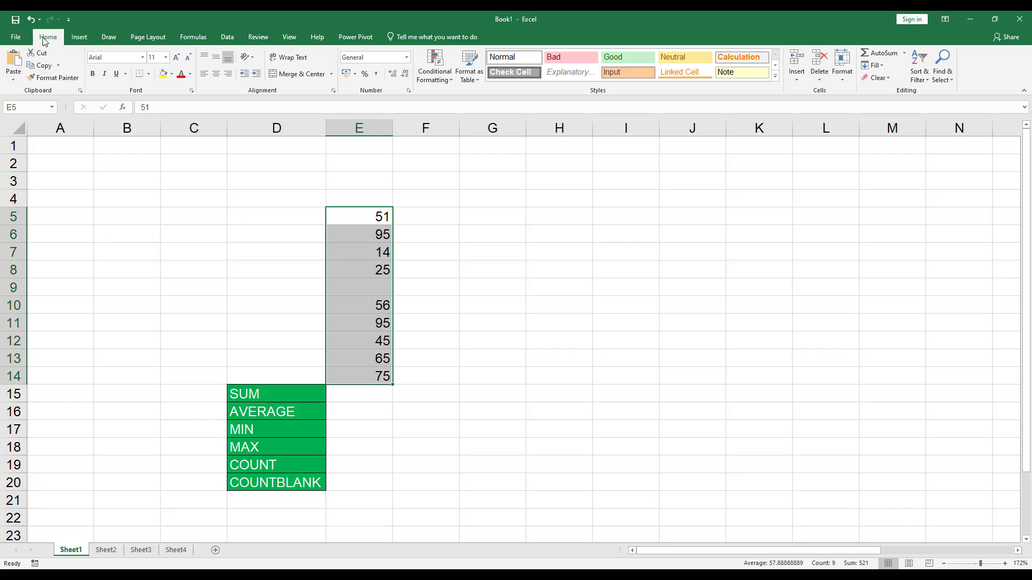
{"action": "left_click", "coordinate": [905, 53]}
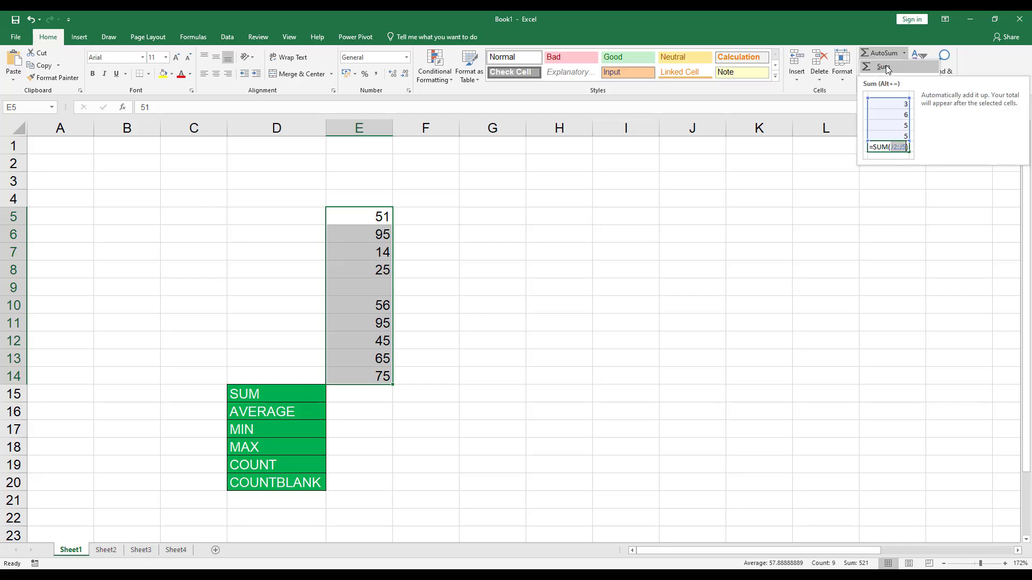
{"action": "left_click", "coordinate": [887, 68]}
{"action": "left_click", "coordinate": [363, 398]}
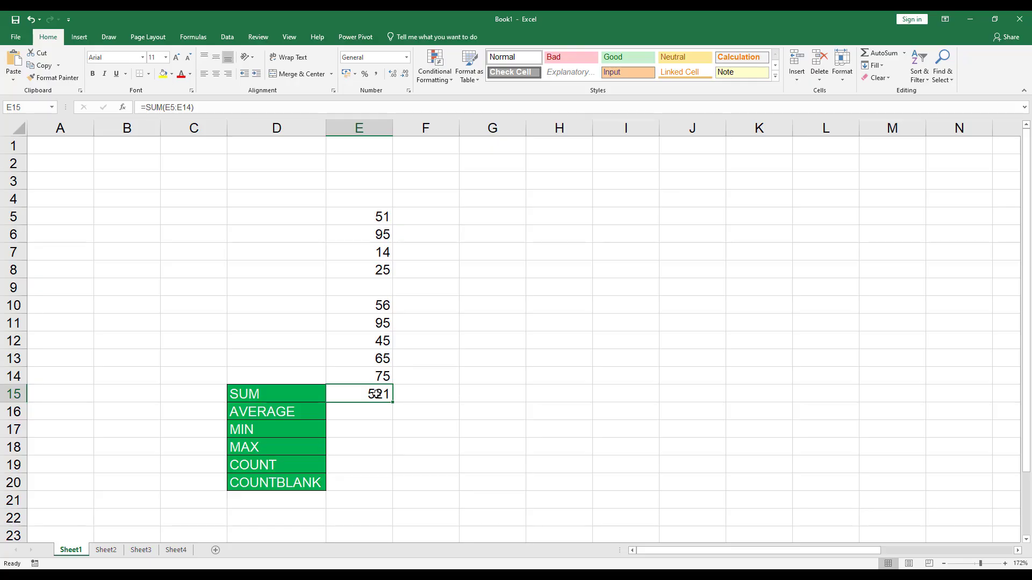
{"action": "left_click", "coordinate": [436, 395]}
{"action": "left_click", "coordinate": [378, 395]}
{"action": "key", "text": "Delete"}
Repeat the AutoSum total of E5:E14 in E15, and clear that cell again
{"action": "left_click_drag", "start_coordinate": [371, 217], "coordinate": [376, 378]}
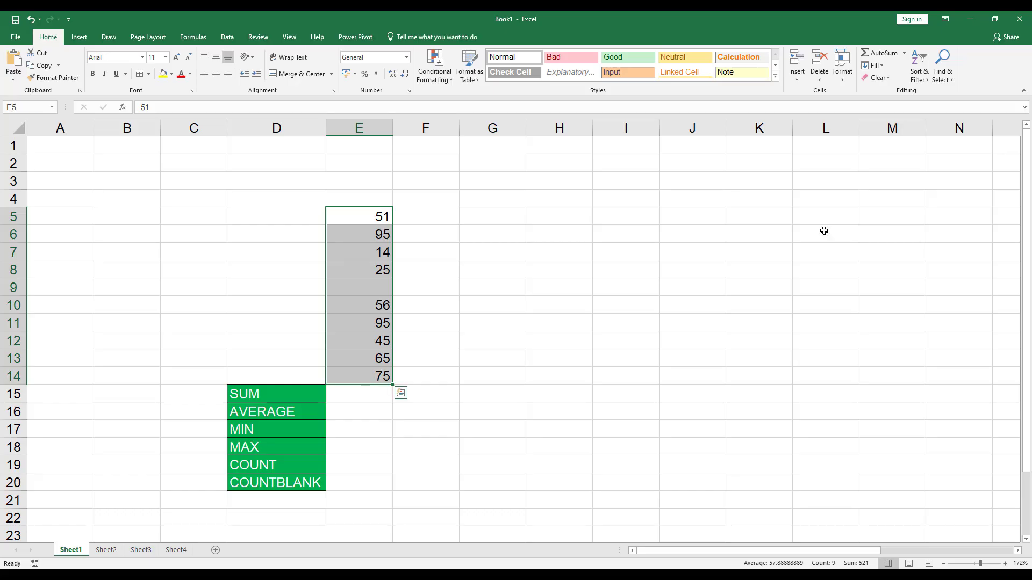
{"action": "left_click", "coordinate": [903, 53]}
{"action": "left_click", "coordinate": [886, 66]}
{"action": "left_click", "coordinate": [625, 323]}
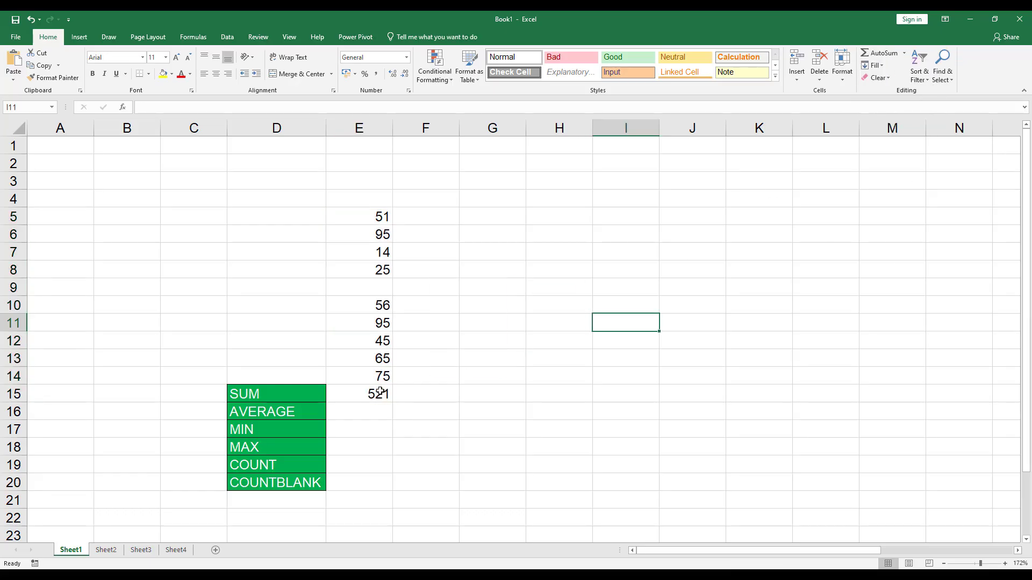
{"action": "left_click", "coordinate": [380, 393]}
{"action": "key", "text": "Delete"}
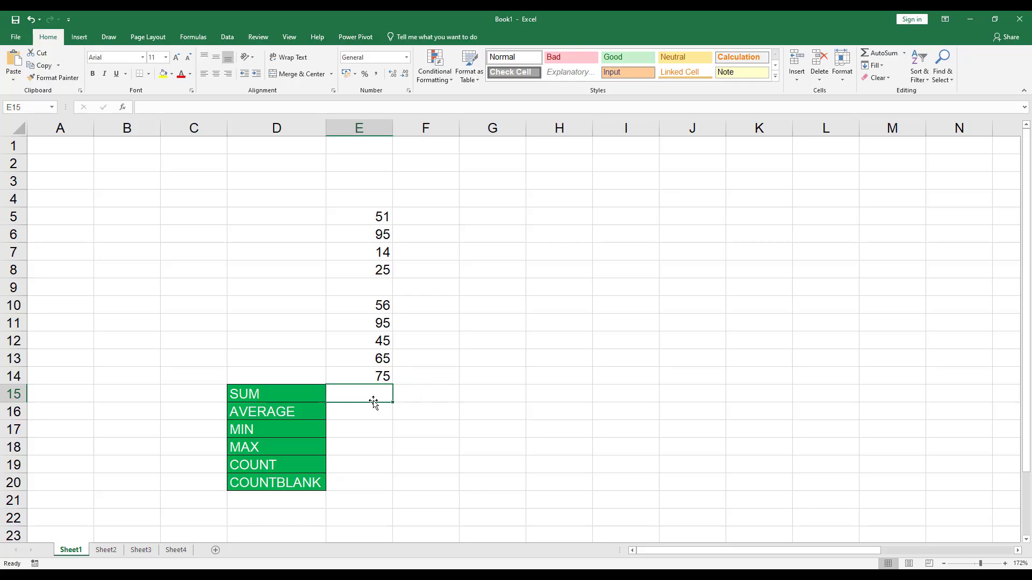
Insert an AutoSum total in E15 beside the SUM label, setting its range to E5:E14 so it reads =SUM(E5:E14)
{"action": "type", "text": "="}
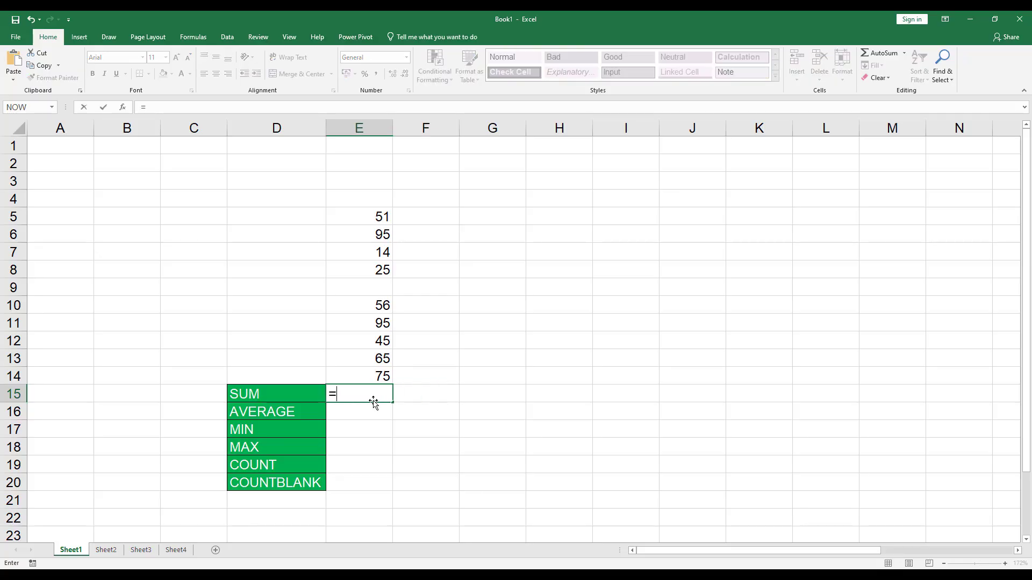
{"action": "left_click", "coordinate": [904, 54]}
{"action": "left_click", "coordinate": [889, 69]}
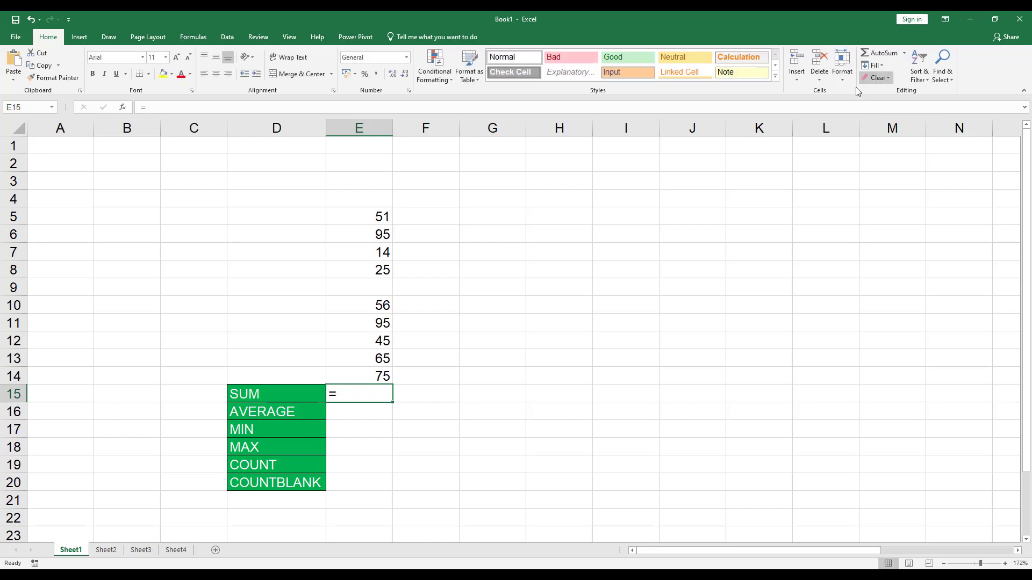
{"action": "left_click", "coordinate": [904, 54]}
{"action": "left_click", "coordinate": [890, 69]}
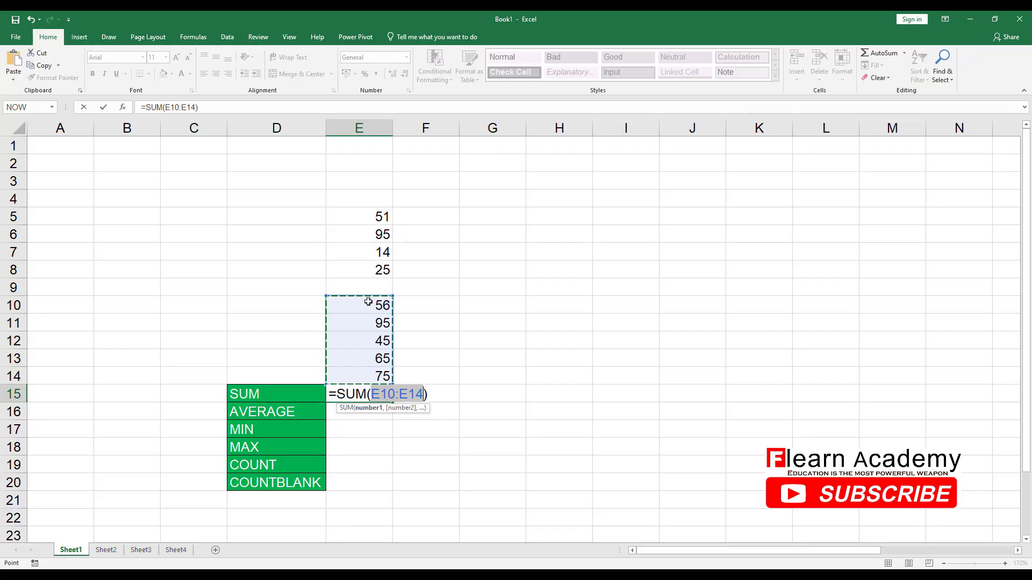
{"action": "left_click_drag", "start_coordinate": [364, 215], "coordinate": [352, 378]}
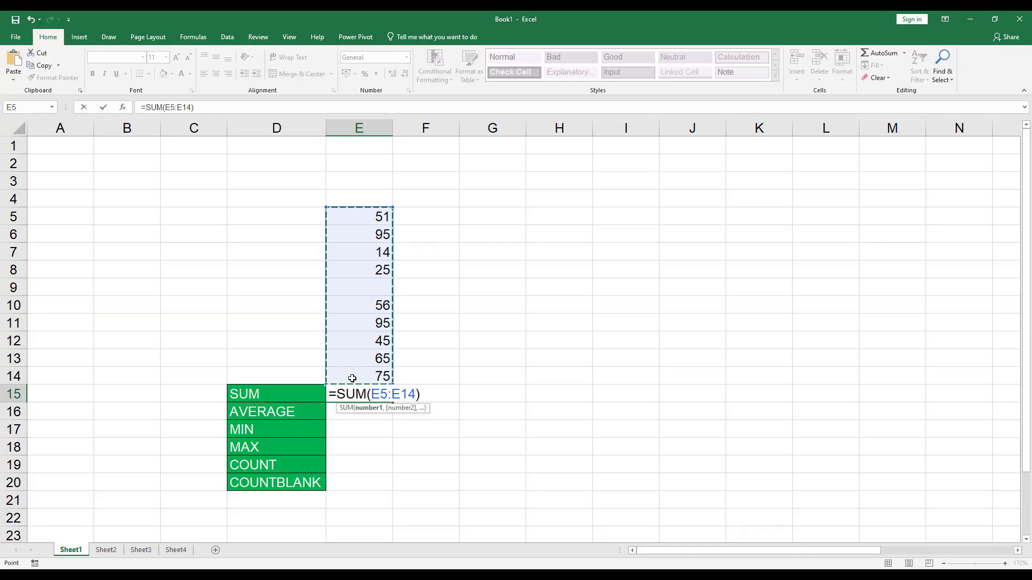
{"action": "key", "text": "Return"}
{"action": "left_click", "coordinate": [371, 394]}
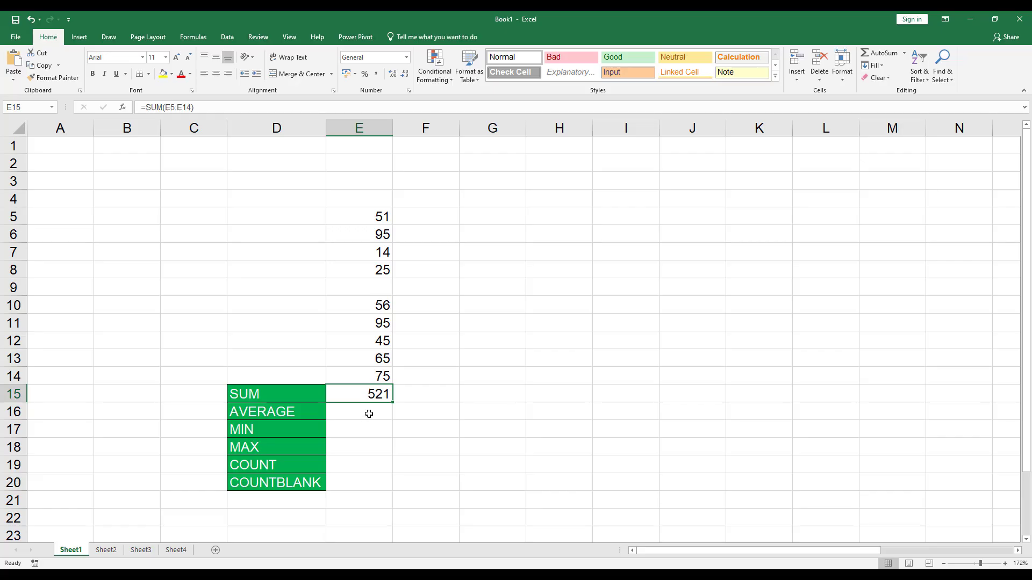
Calculate the average of E5:E14 in E16 using AutoSum's Average function, and check the resulting formula
{"action": "left_click", "coordinate": [369, 413]}
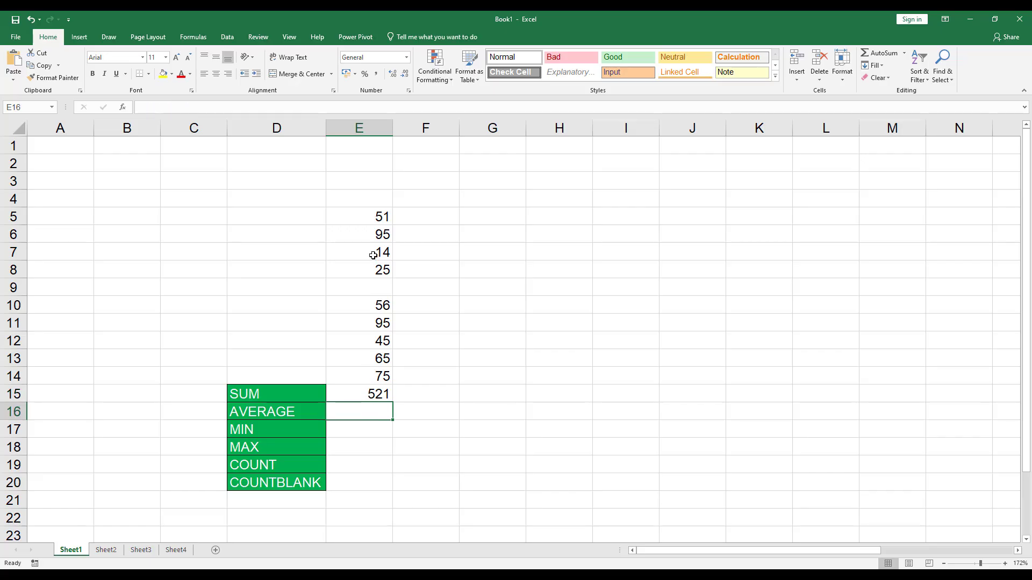
{"action": "left_click_drag", "start_coordinate": [372, 216], "coordinate": [374, 373]}
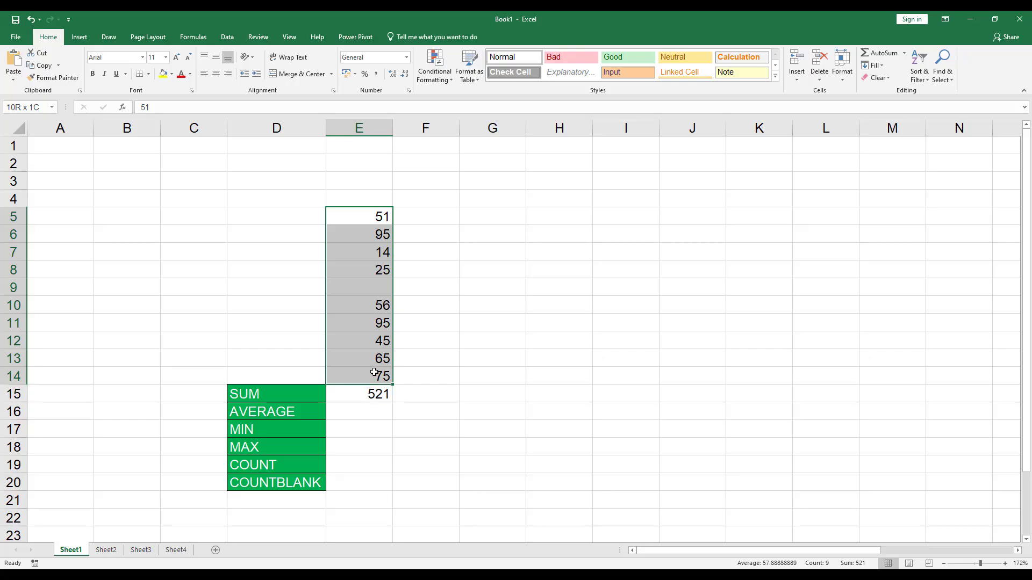
{"action": "left_click", "coordinate": [904, 52]}
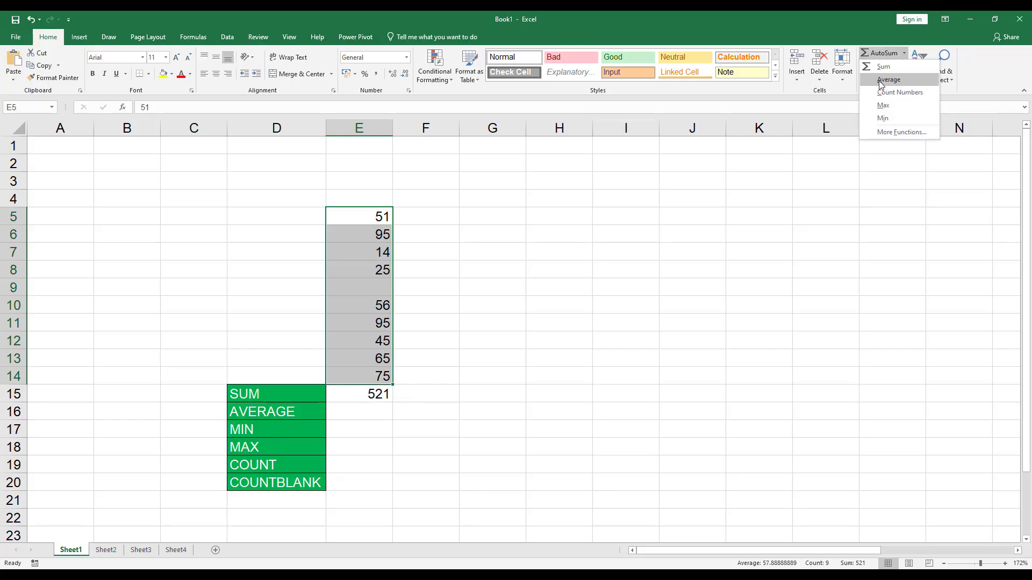
{"action": "left_click", "coordinate": [887, 79]}
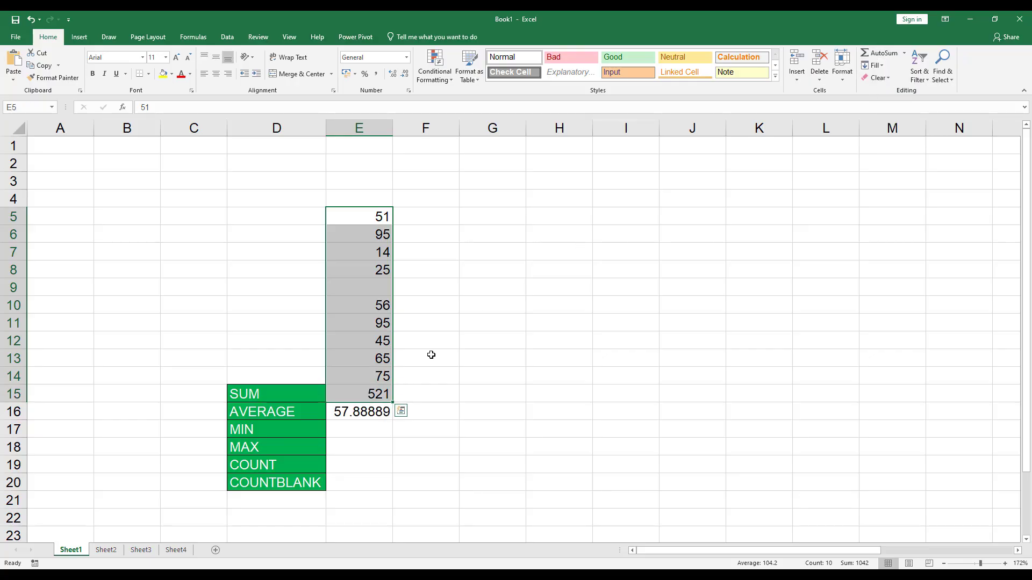
{"action": "left_click", "coordinate": [370, 411]}
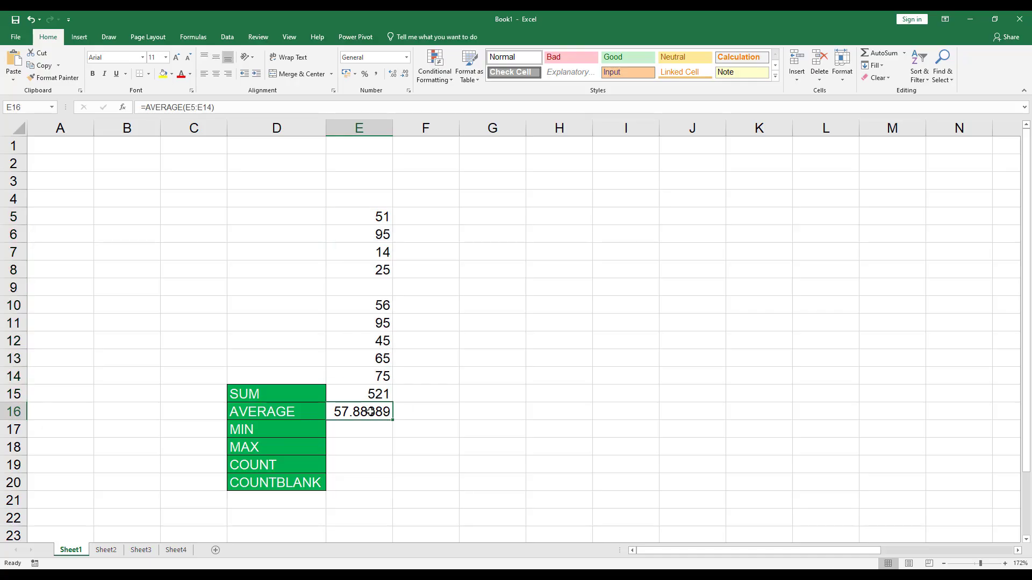
Find the minimum of E5:E14 in E17 using AutoSum's Min function, and check the resulting formula
{"action": "left_click_drag", "start_coordinate": [369, 215], "coordinate": [366, 372]}
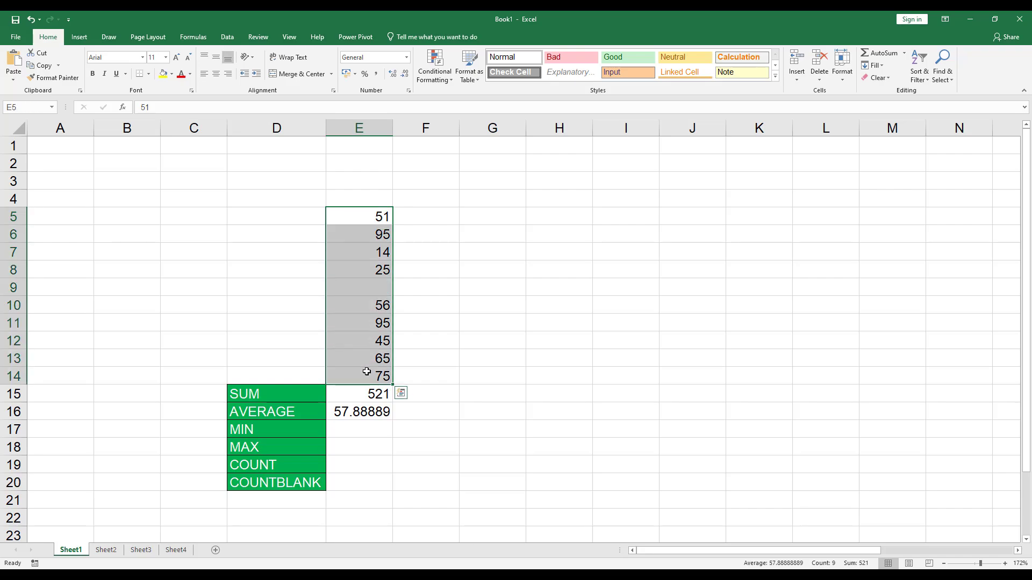
{"action": "left_click", "coordinate": [904, 52]}
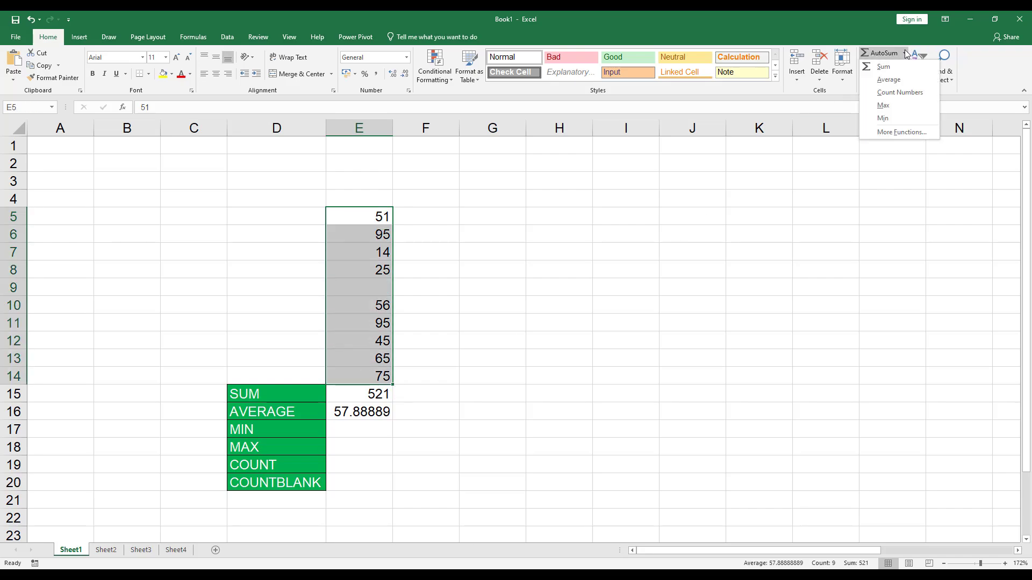
{"action": "left_click", "coordinate": [881, 119]}
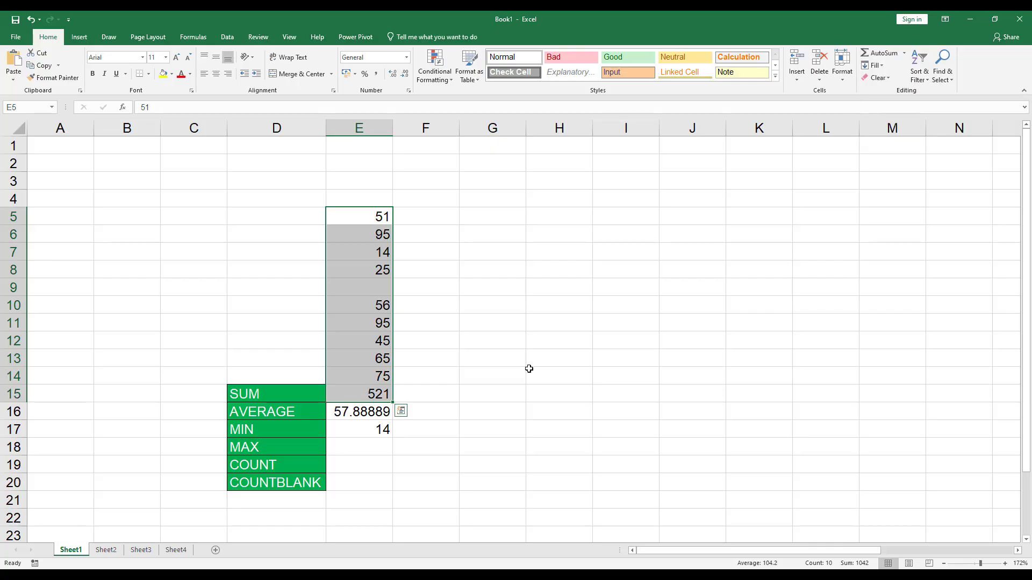
{"action": "left_click", "coordinate": [371, 431]}
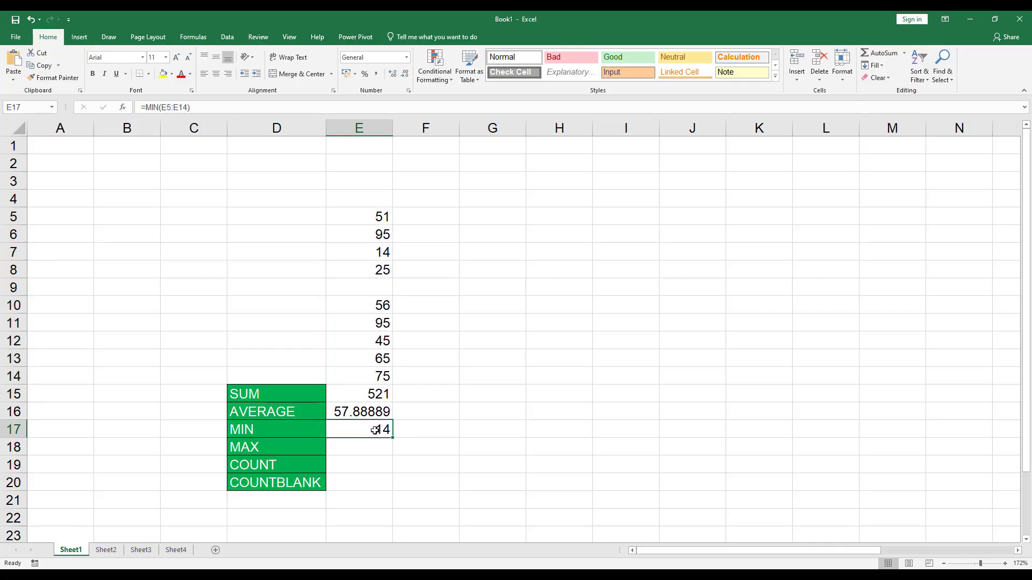
Find the maximum of E5:E14 in E18 using AutoSum's Max function, and check the resulting formula
{"action": "left_click_drag", "start_coordinate": [374, 214], "coordinate": [373, 376]}
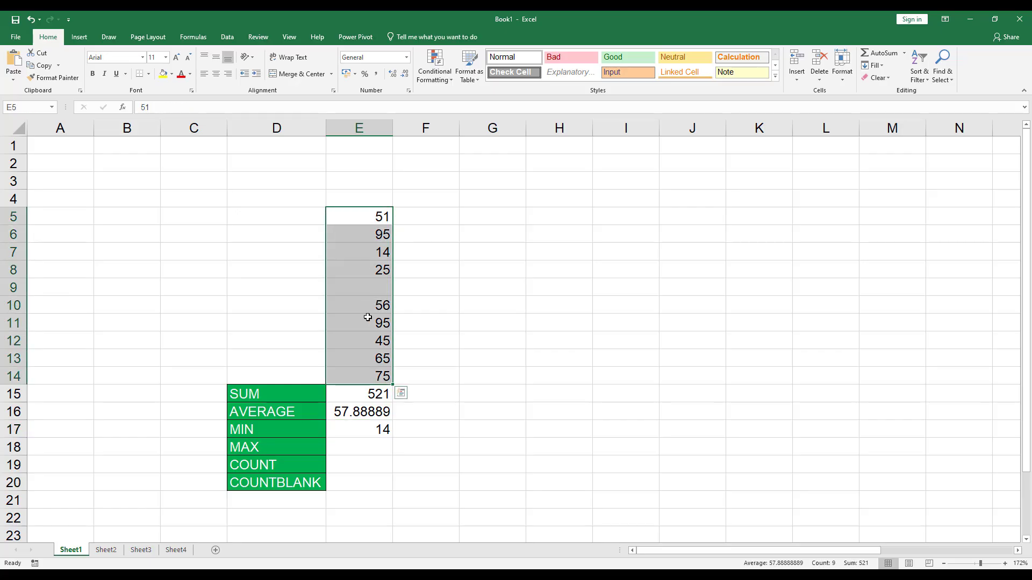
{"action": "left_click", "coordinate": [904, 53]}
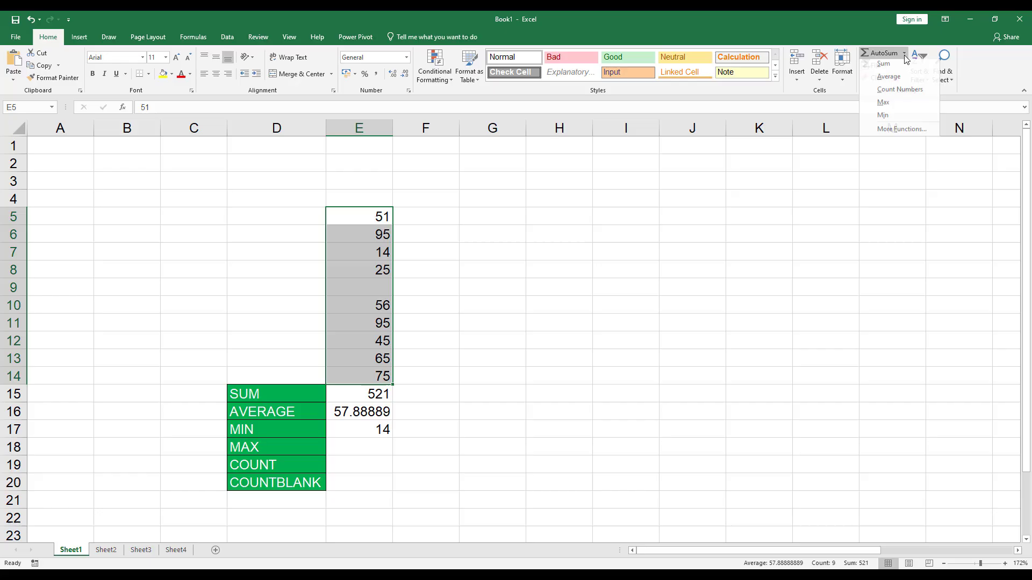
{"action": "left_click", "coordinate": [884, 107]}
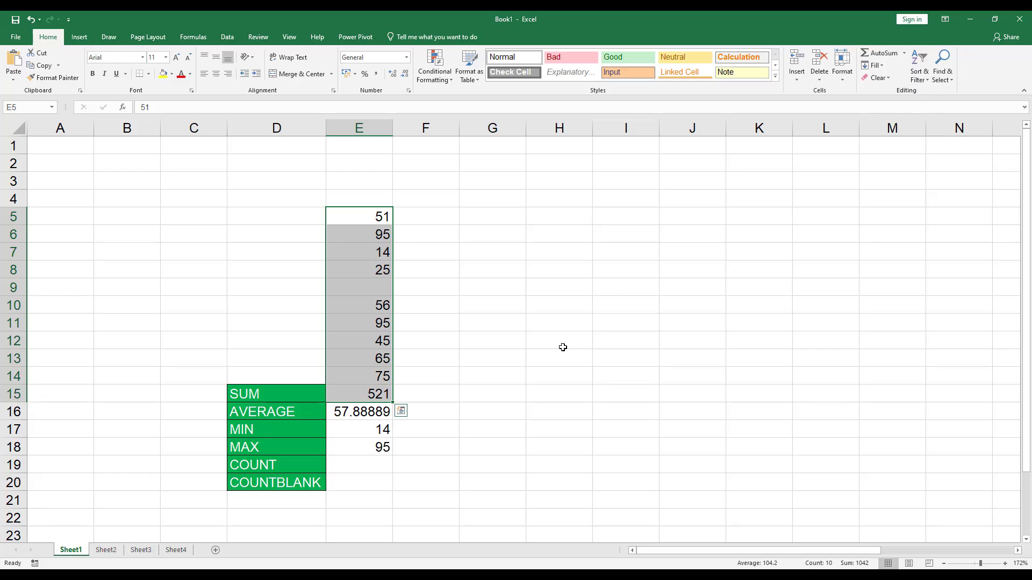
{"action": "left_click", "coordinate": [373, 450]}
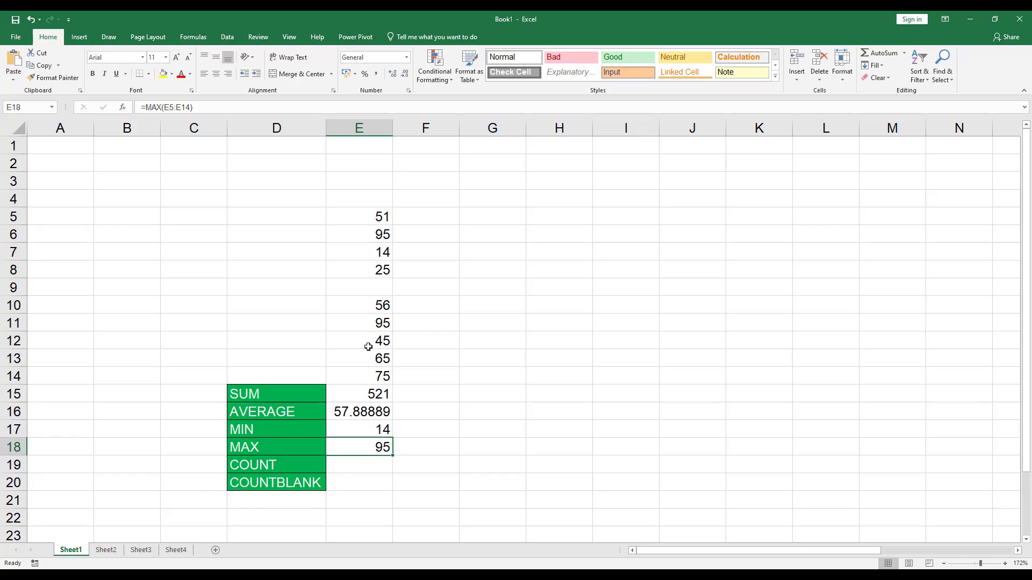
Examine the filled cells and the blank cell in E5:E14 one by one
{"action": "left_click_drag", "start_coordinate": [369, 215], "coordinate": [362, 378]}
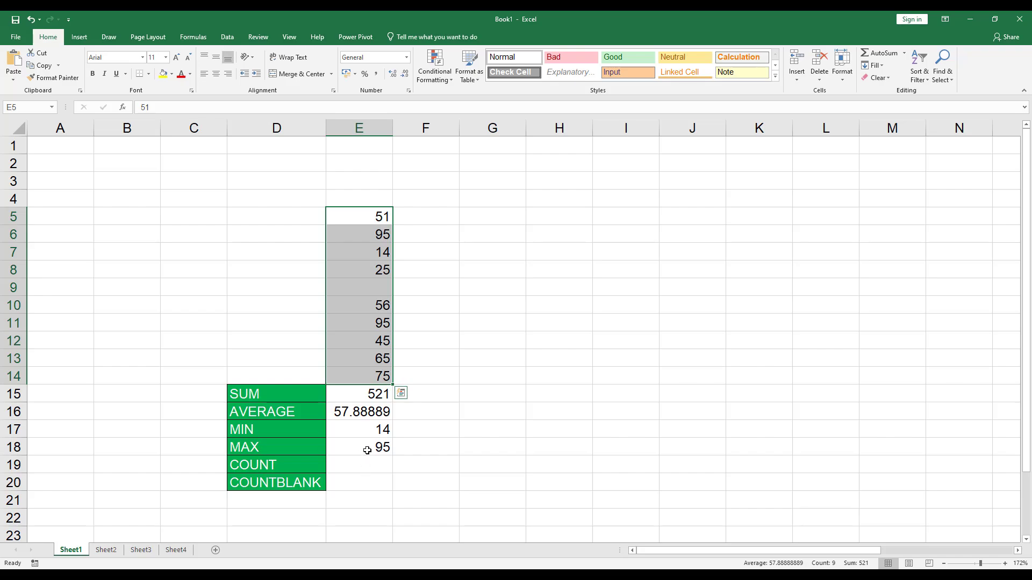
{"action": "left_click", "coordinate": [377, 377]}
{"action": "left_click", "coordinate": [377, 358]}
{"action": "left_click", "coordinate": [377, 341]}
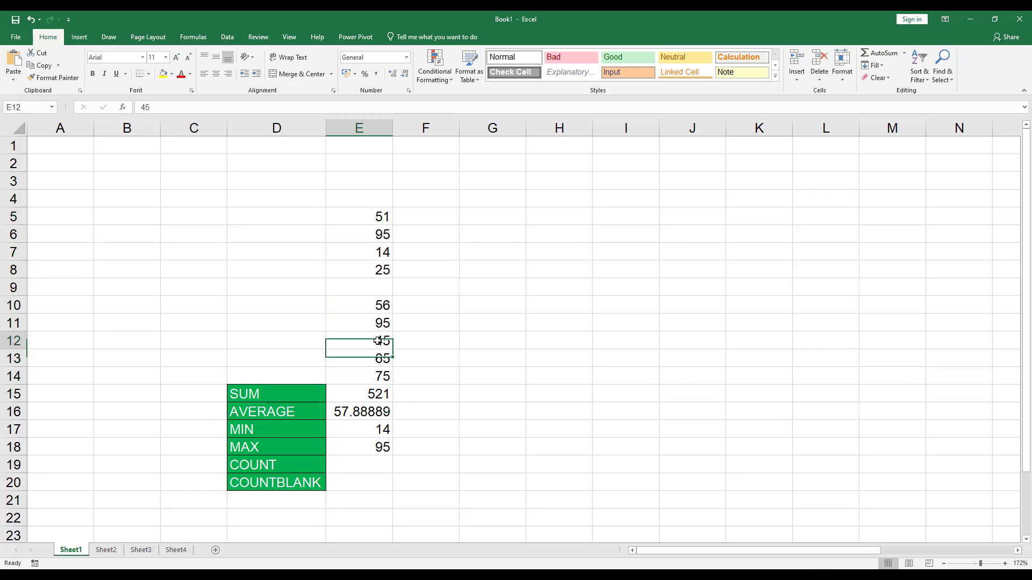
{"action": "left_click", "coordinate": [378, 323]}
{"action": "left_click", "coordinate": [377, 304]}
{"action": "left_click", "coordinate": [376, 270]}
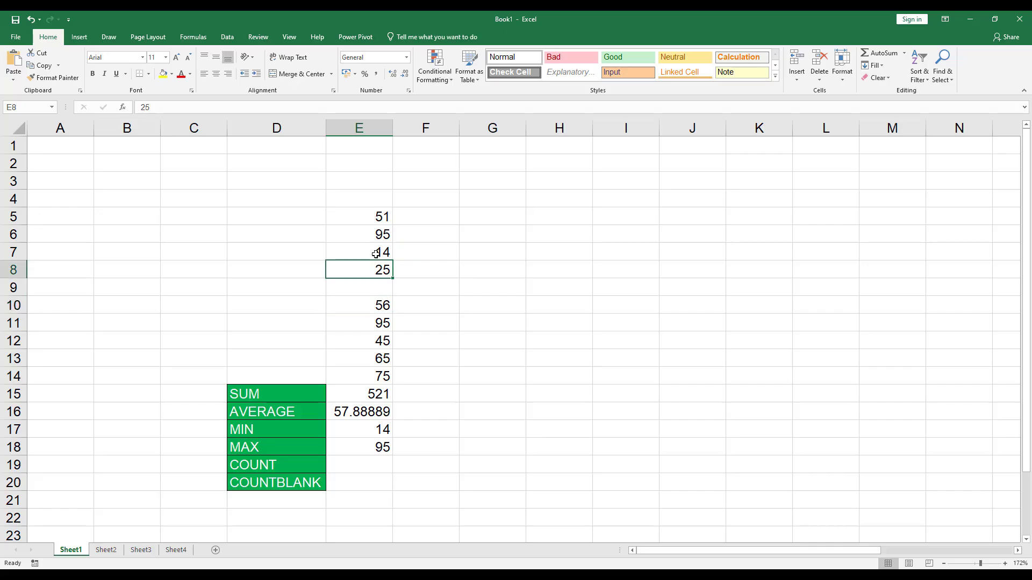
{"action": "left_click", "coordinate": [377, 252]}
{"action": "left_click", "coordinate": [377, 235]}
{"action": "left_click", "coordinate": [376, 216]}
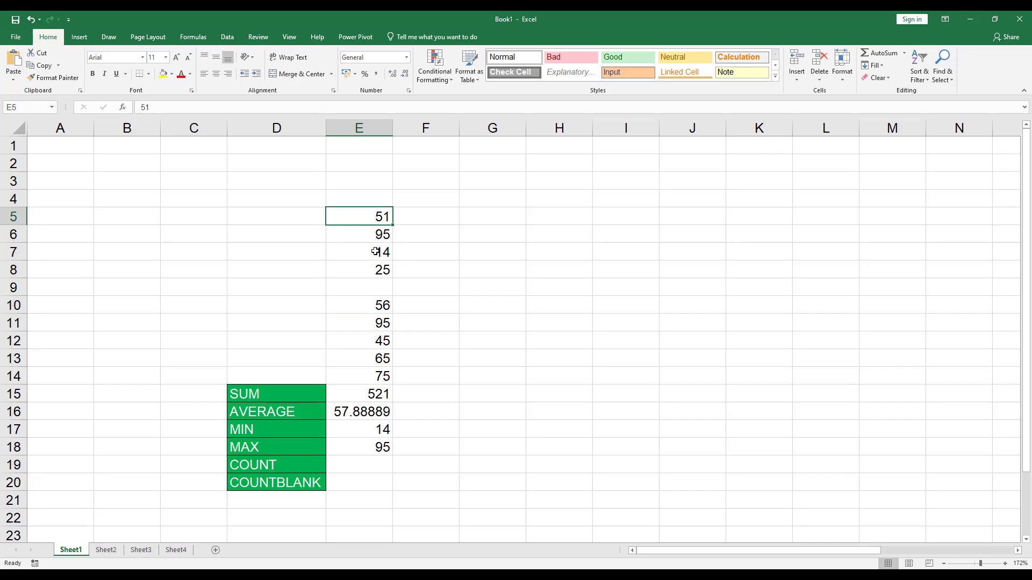
{"action": "left_click", "coordinate": [374, 284]}
Count the numbers in E5:E14 in E19 using AutoSum's Count Numbers function, and check the resulting formula
{"action": "left_click_drag", "start_coordinate": [369, 218], "coordinate": [368, 374]}
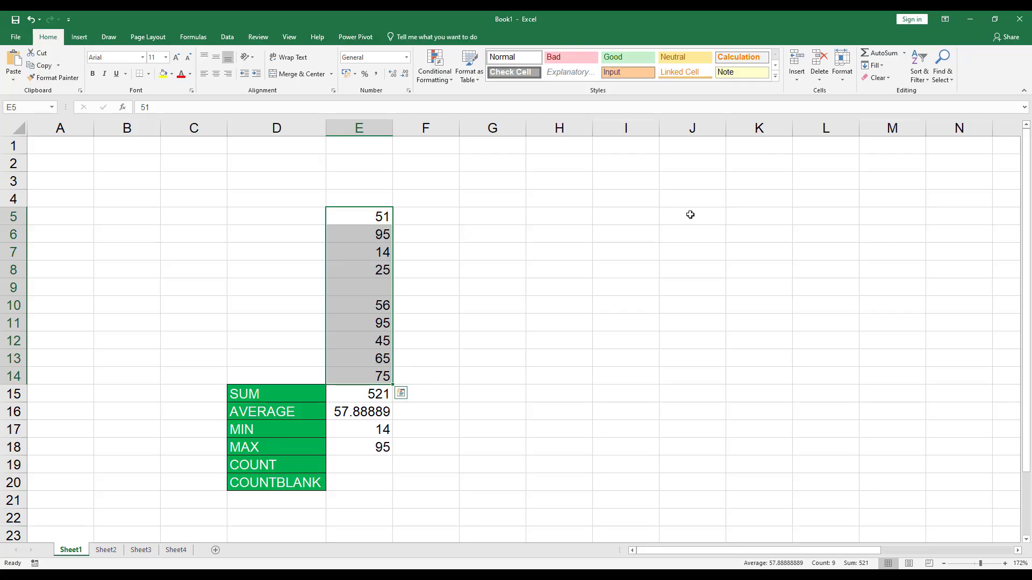
{"action": "left_click", "coordinate": [905, 54]}
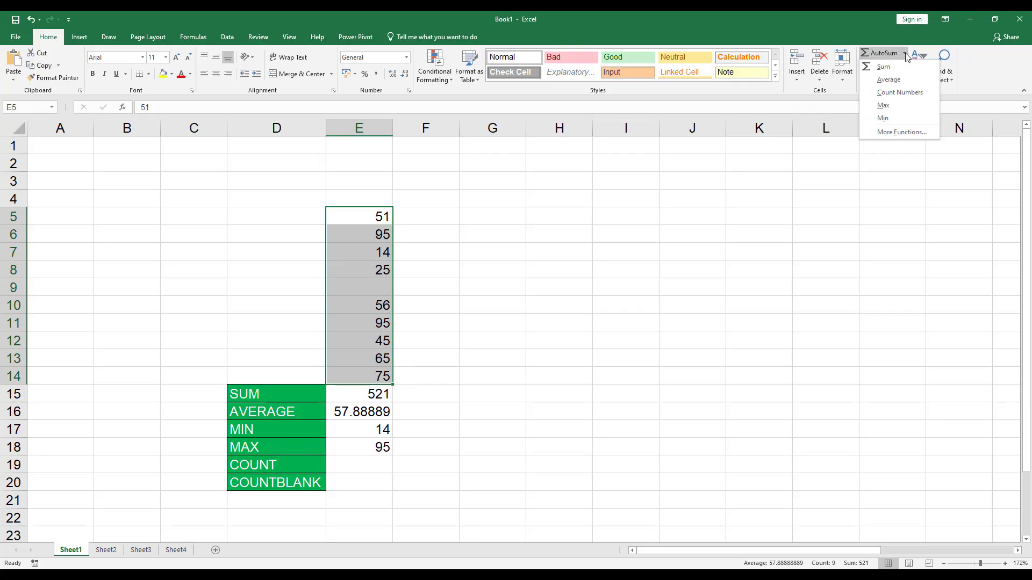
{"action": "left_click", "coordinate": [896, 92]}
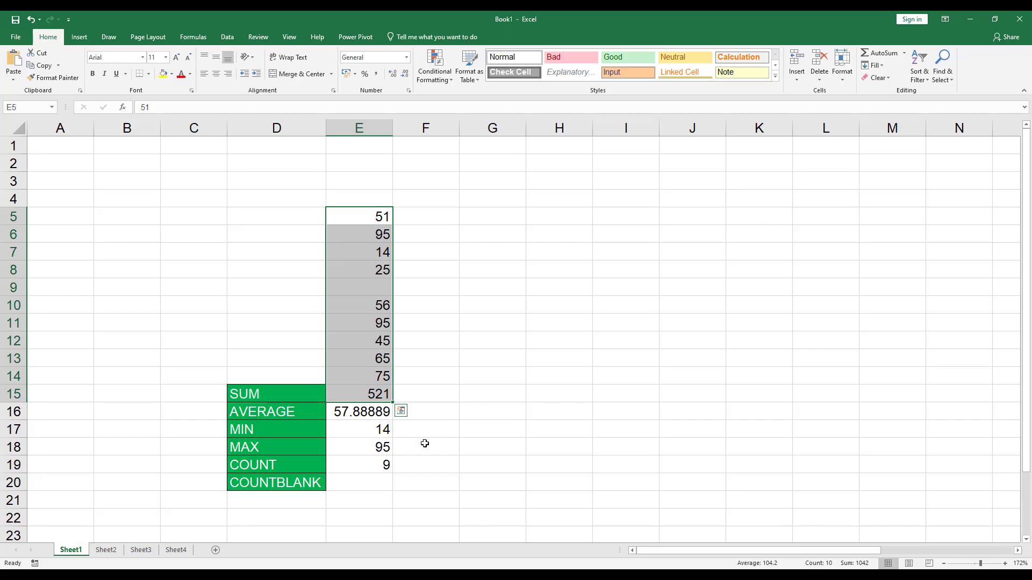
{"action": "left_click", "coordinate": [382, 464]}
{"action": "left_click_drag", "start_coordinate": [379, 378], "coordinate": [378, 215]}
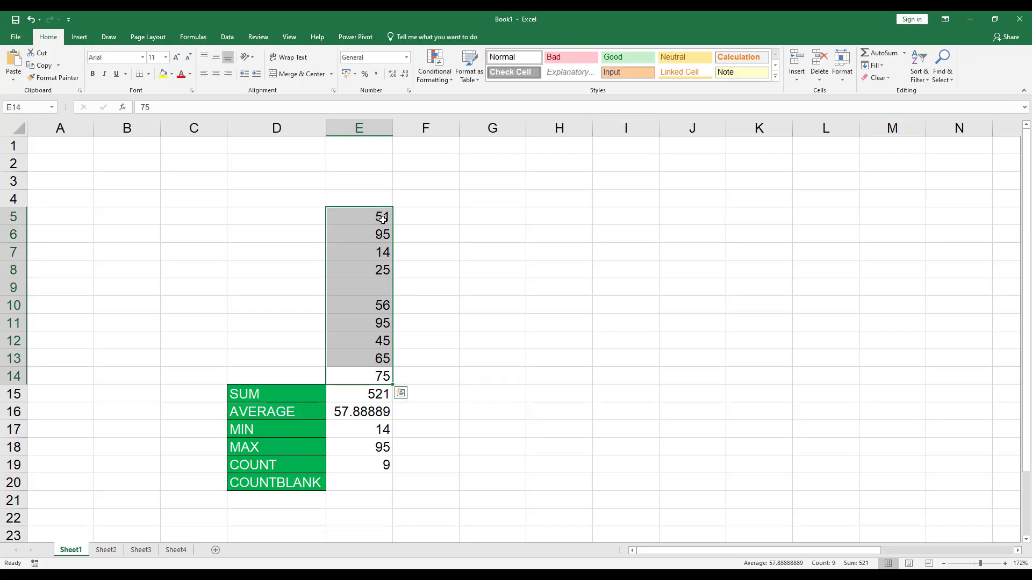
{"action": "left_click", "coordinate": [376, 288]}
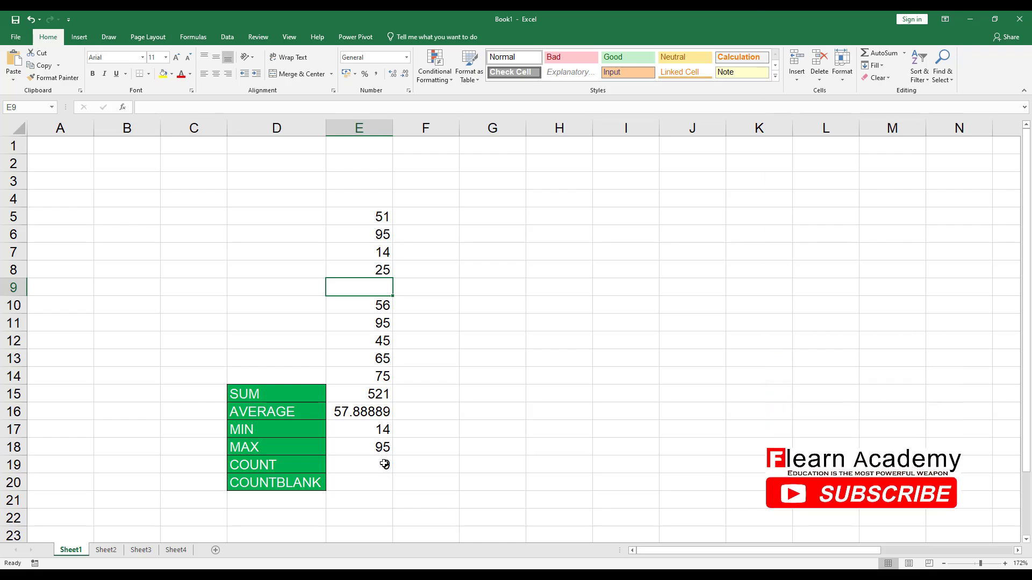
{"action": "left_click", "coordinate": [439, 460]}
{"action": "left_click", "coordinate": [388, 465]}
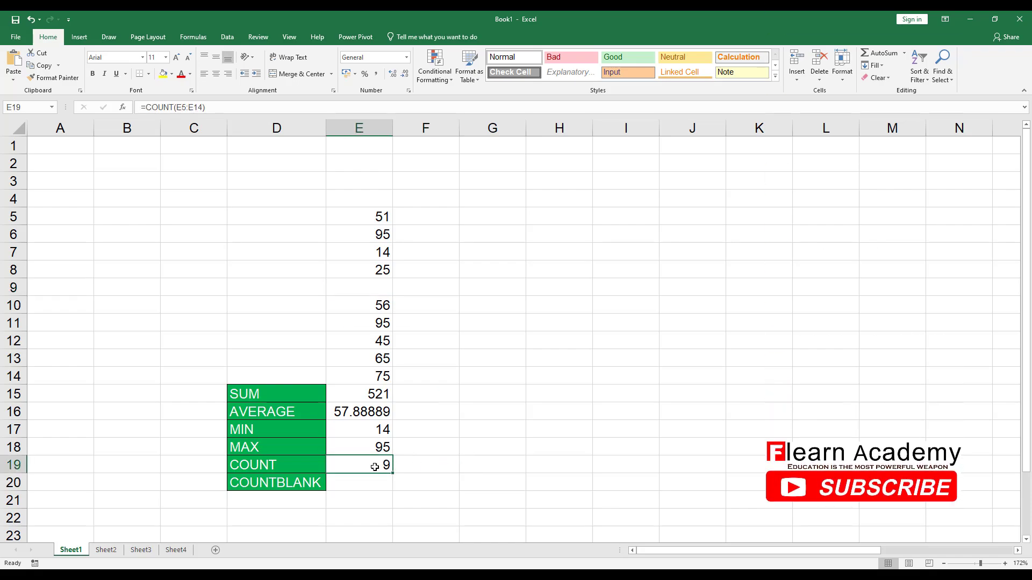
Clear E8 to test how the summary formulas react, and restore its value to 25
{"action": "left_click", "coordinate": [376, 271]}
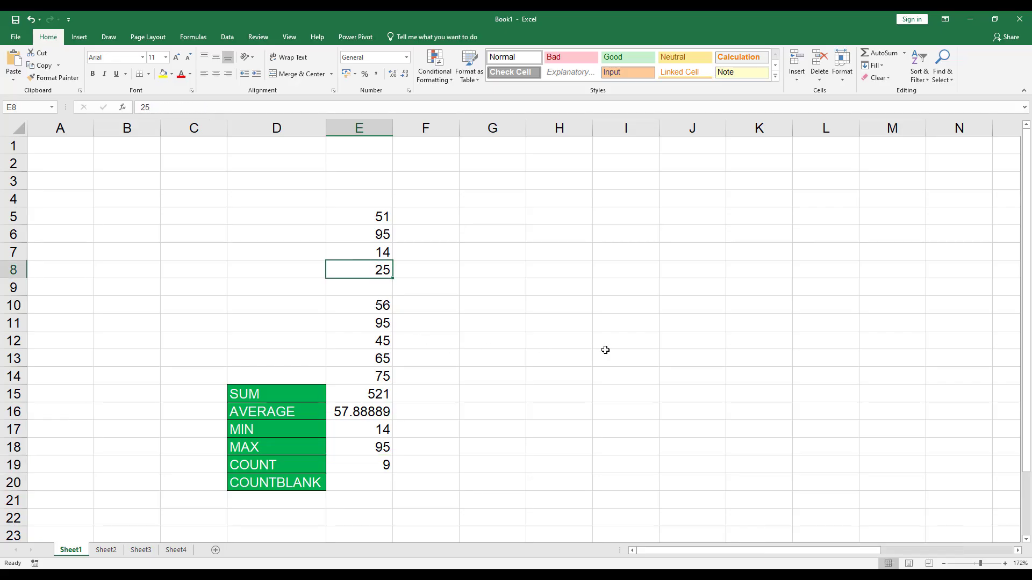
{"action": "key", "text": "Delete"}
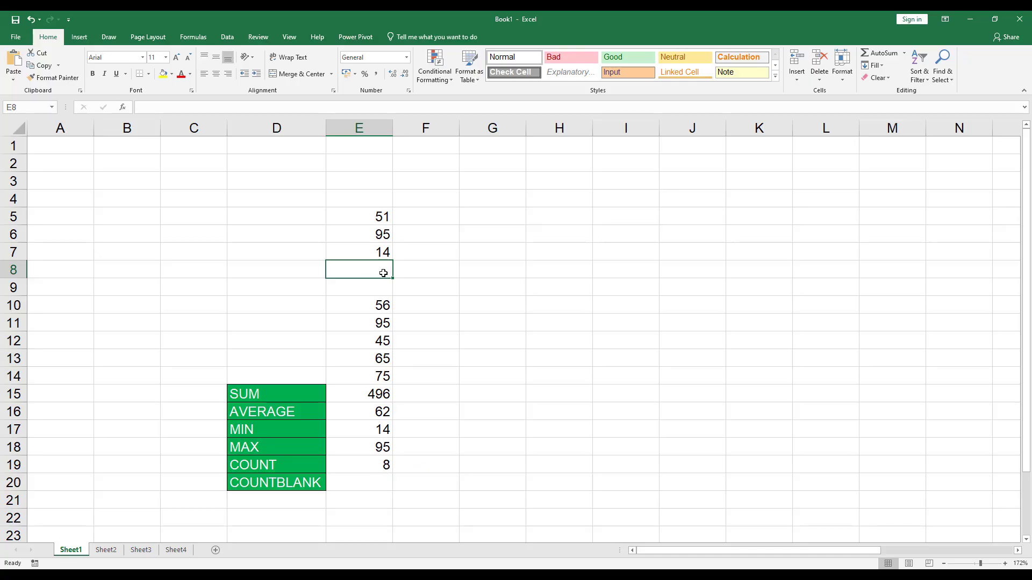
{"action": "left_click", "coordinate": [374, 394]}
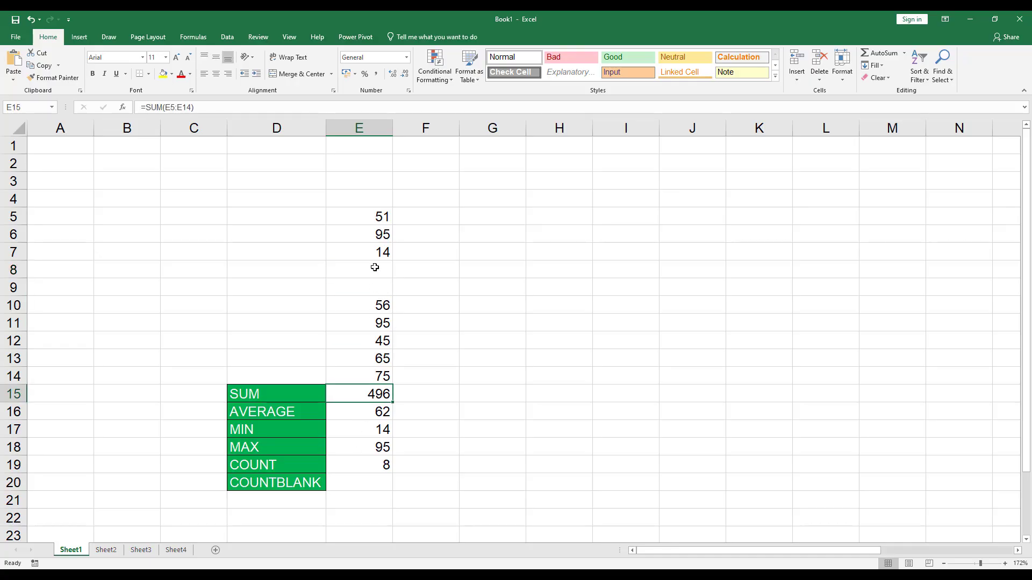
{"action": "left_click", "coordinate": [376, 267]}
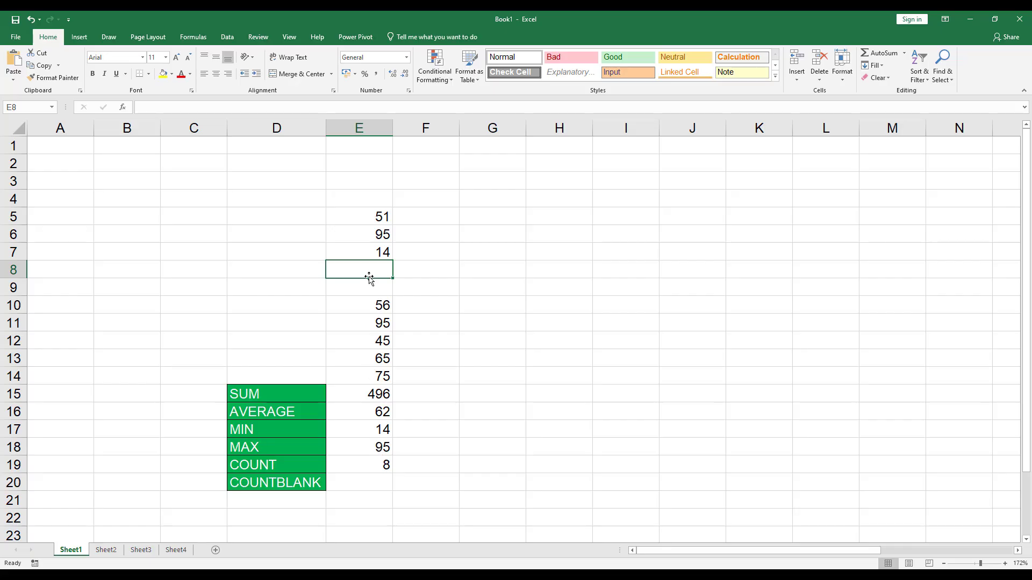
{"action": "type", "text": "25"}
{"action": "left_click", "coordinate": [504, 337]}
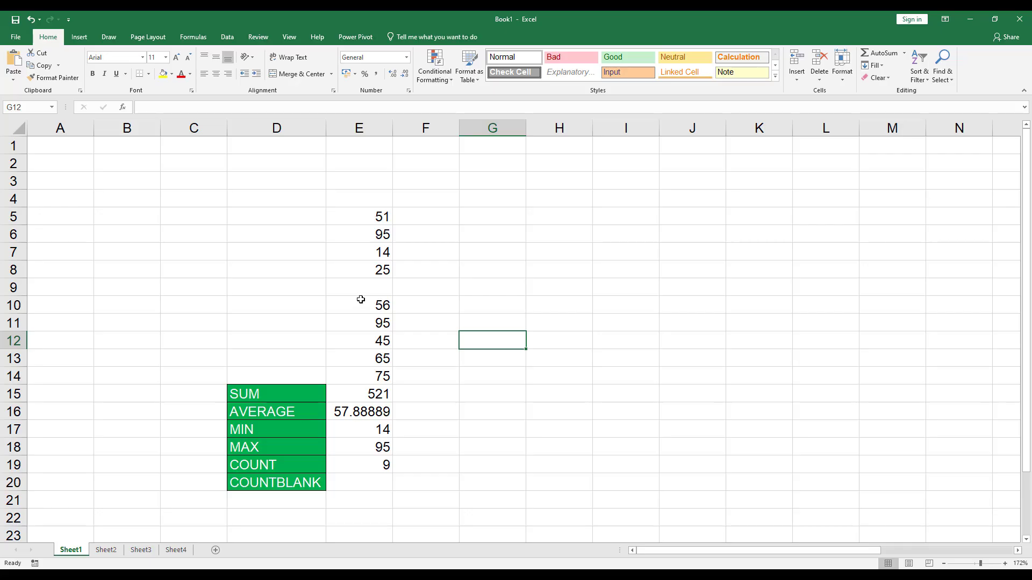
Select the empty result cell E20 beside the COUNTBLANK label
{"action": "left_click_drag", "start_coordinate": [370, 216], "coordinate": [368, 377]}
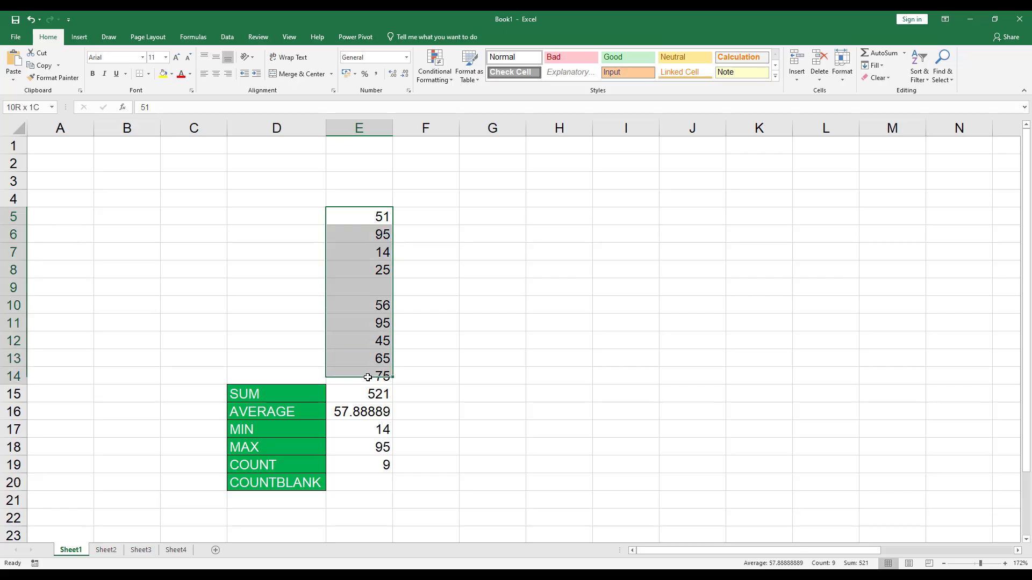
{"action": "left_click", "coordinate": [359, 484]}
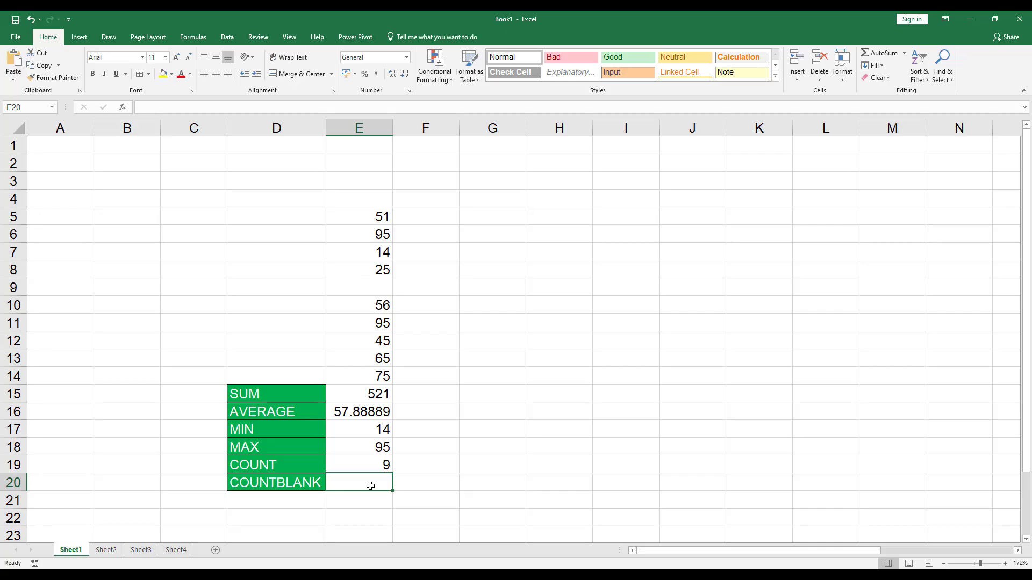
{"action": "left_click", "coordinate": [905, 54]}
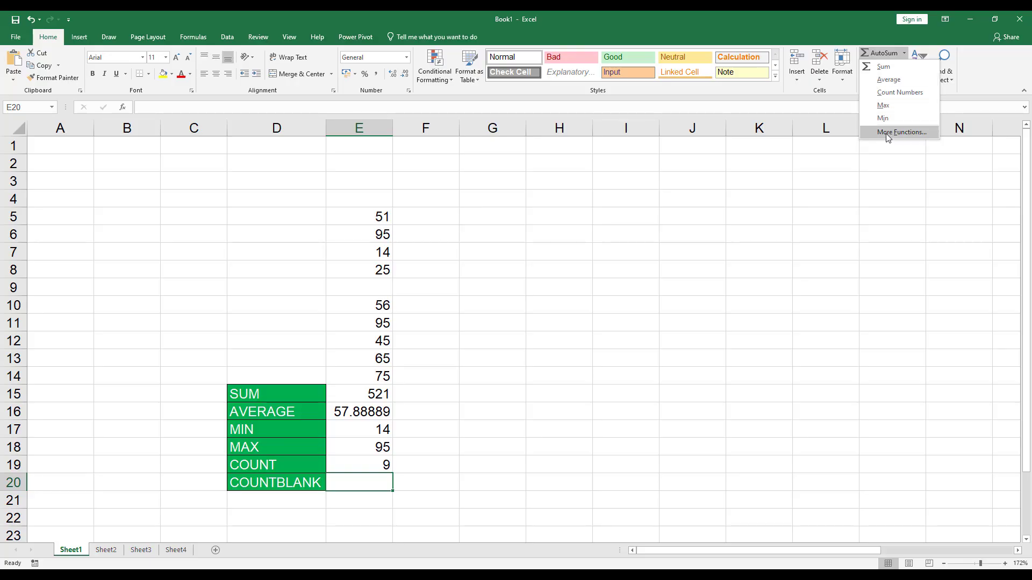
{"action": "left_click", "coordinate": [123, 107]}
{"action": "left_click", "coordinate": [123, 107]}
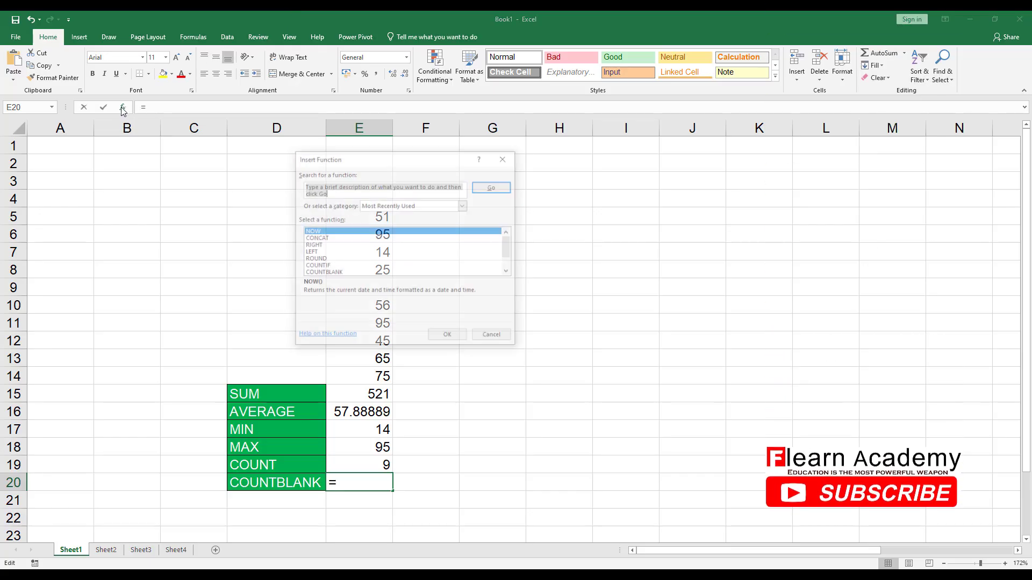
{"action": "left_click", "coordinate": [505, 157]}
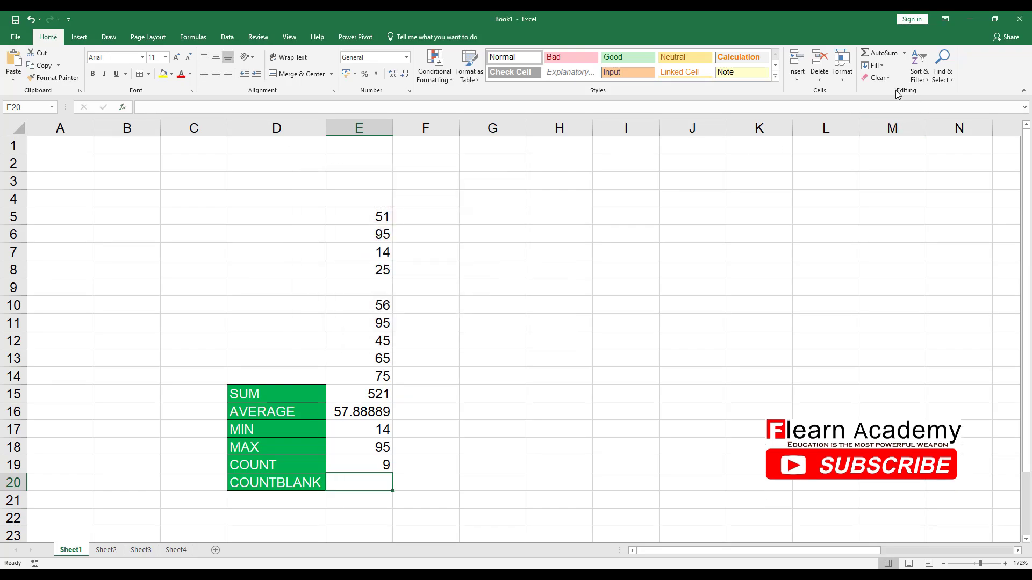
Search AutoSum's additional functions for "countblank" and insert the COUNTBLANK function in E20
{"action": "left_click", "coordinate": [904, 53]}
{"action": "left_click", "coordinate": [892, 133]}
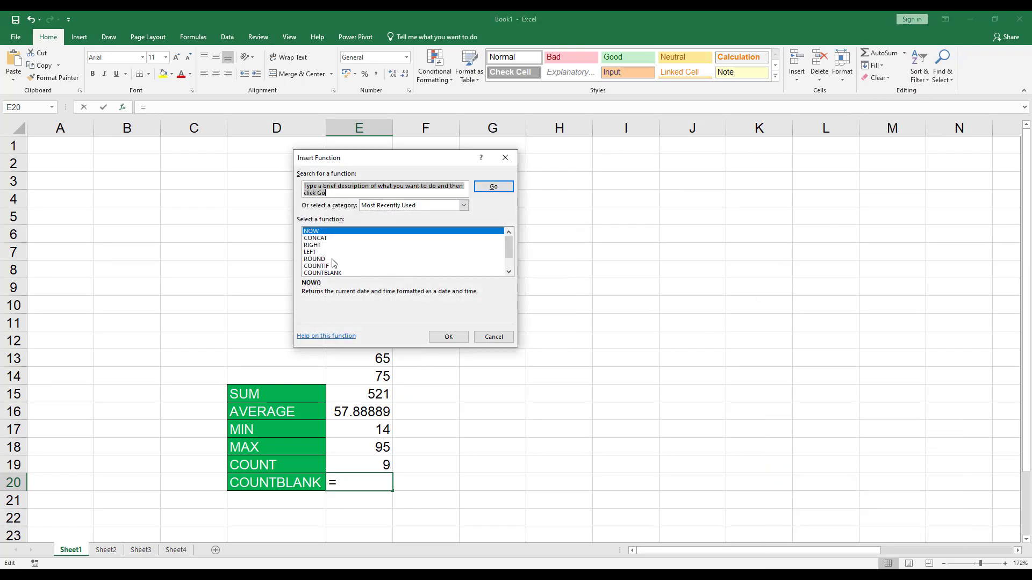
{"action": "scroll", "coordinate": [368, 263], "scroll_direction": "down", "scroll_amount": 1}
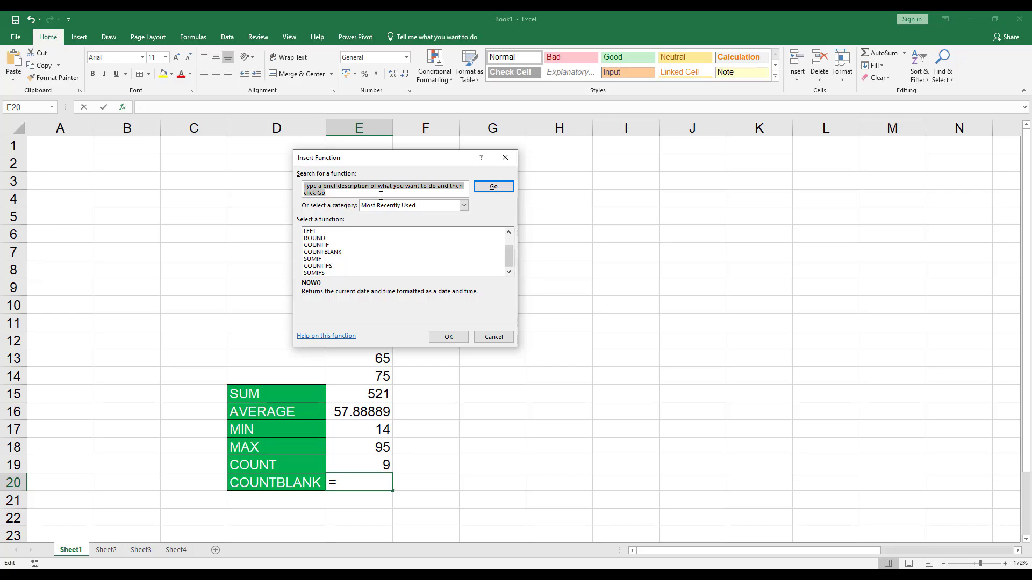
{"action": "type", "text": "coun"}
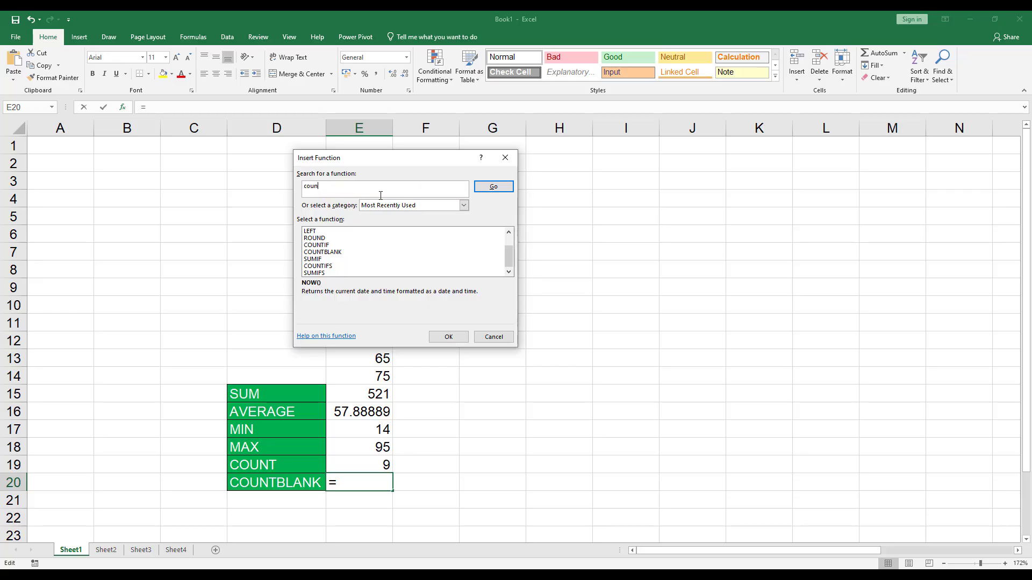
{"action": "type", "text": "tblank"}
{"action": "key", "text": "Return"}
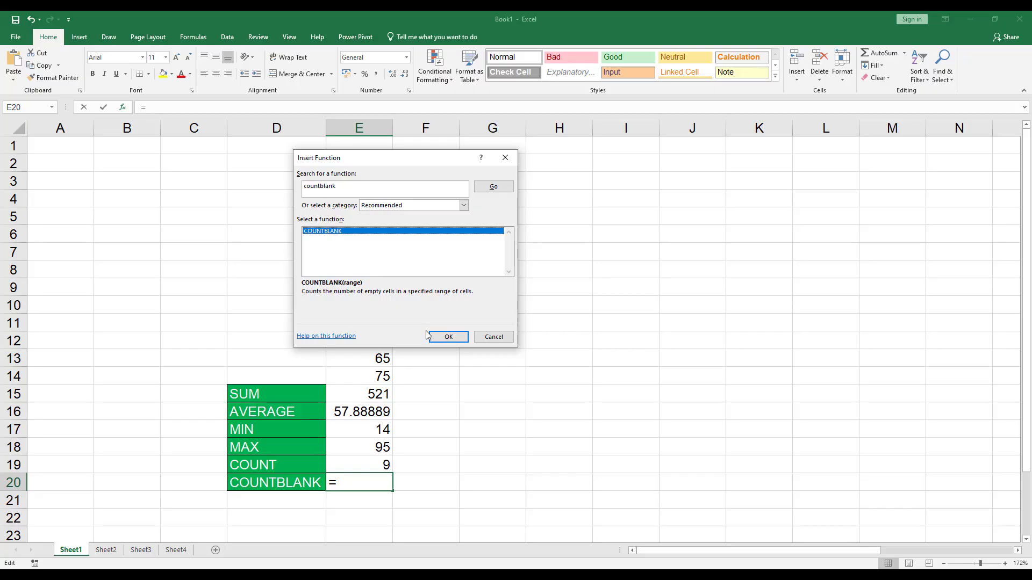
{"action": "left_click", "coordinate": [448, 336]}
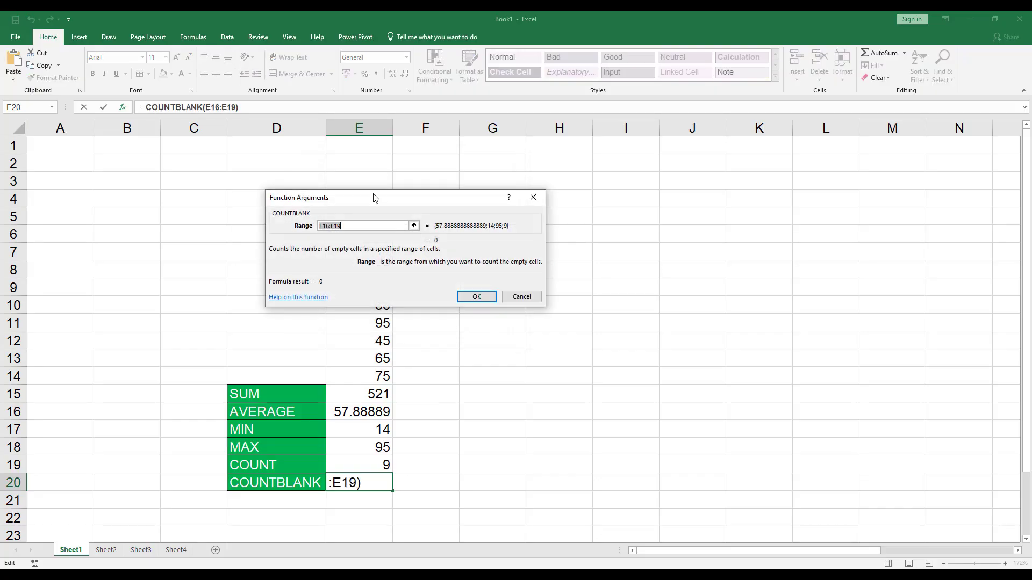
Set the COUNTBLANK range to E5:E14, accept the function, and check the resulting formula in E20
{"action": "left_click_drag", "start_coordinate": [374, 197], "coordinate": [528, 198]}
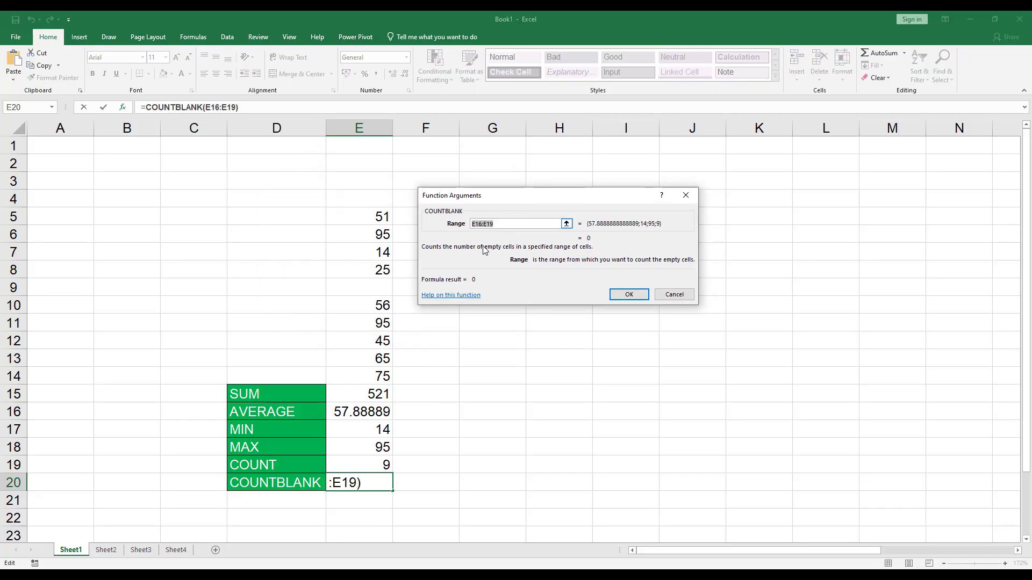
{"action": "left_click", "coordinate": [504, 224]}
{"action": "left_click_drag", "start_coordinate": [504, 224], "coordinate": [470, 225]}
{"action": "left_click_drag", "start_coordinate": [379, 216], "coordinate": [376, 376]}
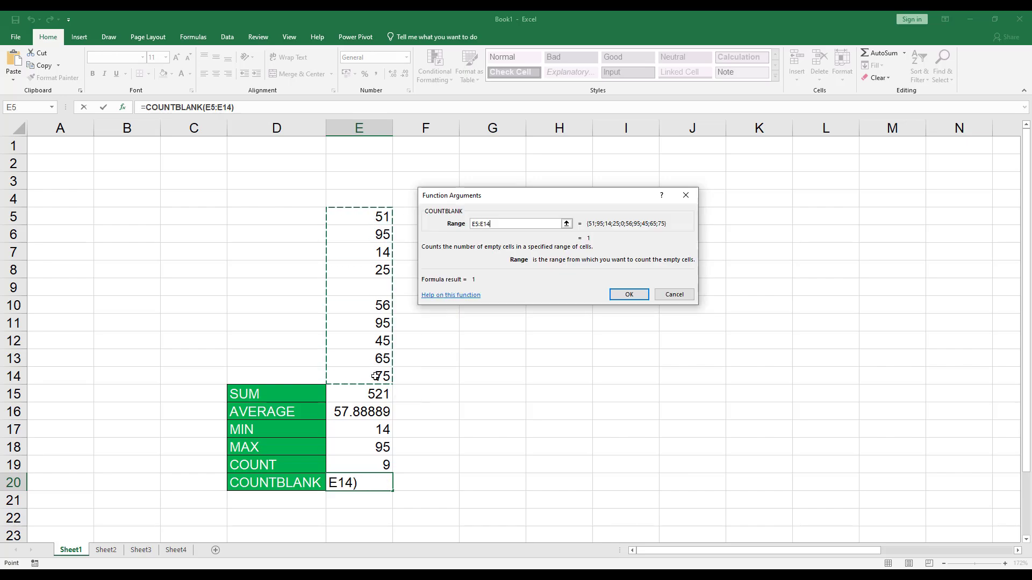
{"action": "left_click", "coordinate": [627, 294]}
{"action": "left_click", "coordinate": [418, 494]}
{"action": "left_click", "coordinate": [379, 486]}
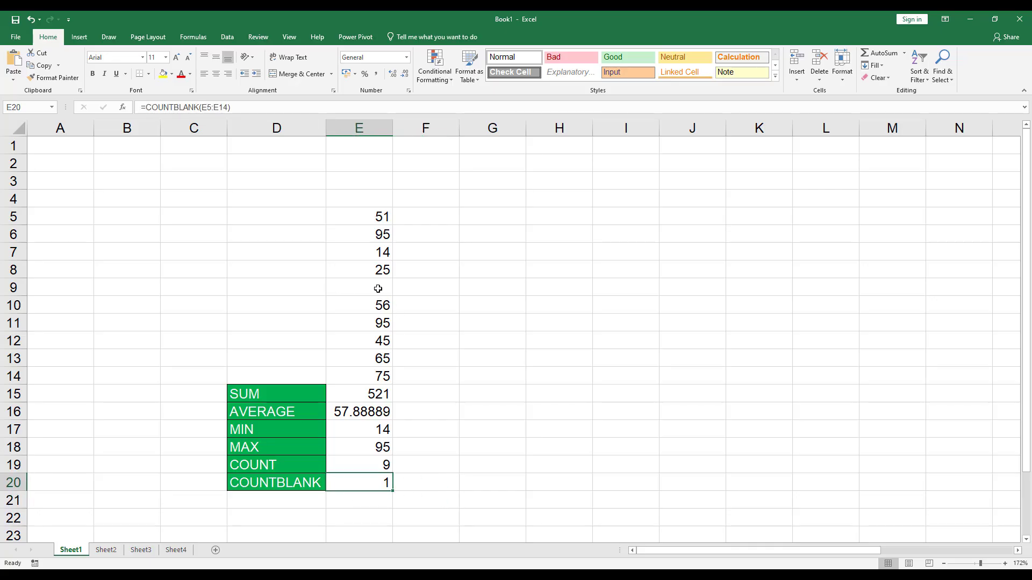
Clear the value in E10 and check the COUNTBLANK and COUNT results in E20 and E19
{"action": "left_click", "coordinate": [378, 268]}
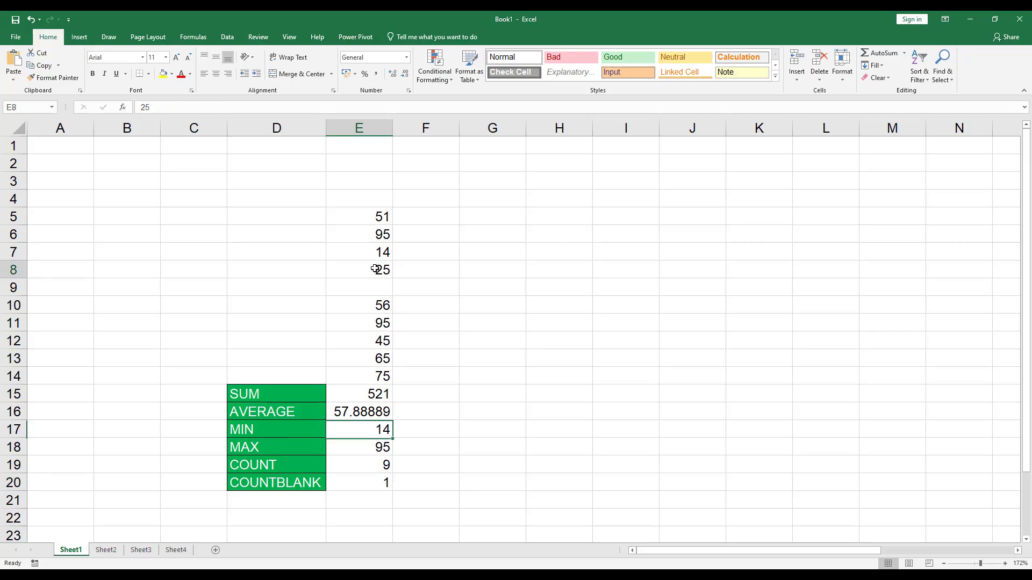
{"action": "left_click", "coordinate": [349, 306]}
{"action": "key", "text": "Delete"}
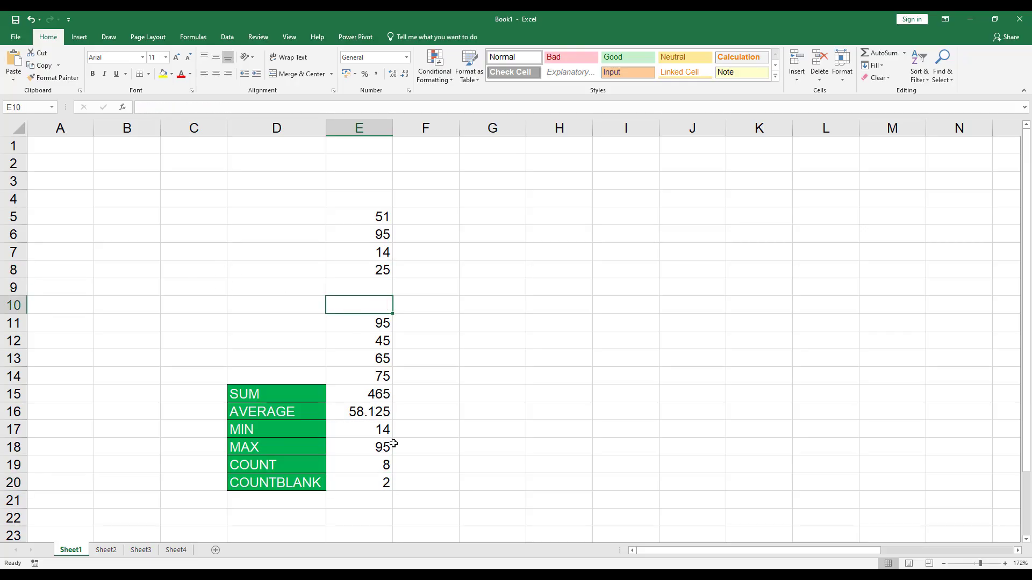
{"action": "left_click", "coordinate": [374, 485]}
{"action": "left_click", "coordinate": [369, 466]}
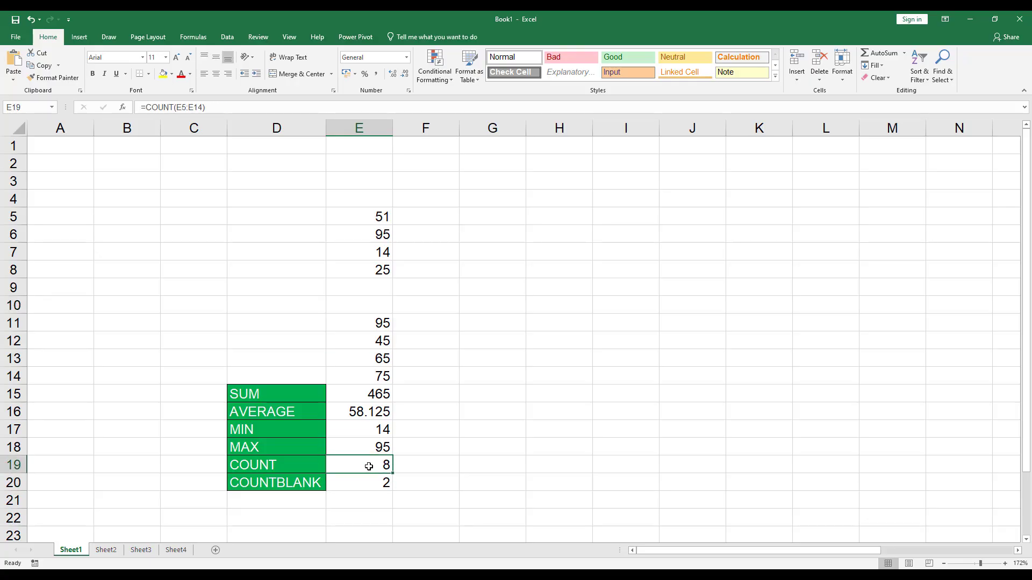
Enter 25 in the empty cell E10 and check the updated summary results
{"action": "left_click", "coordinate": [359, 323]}
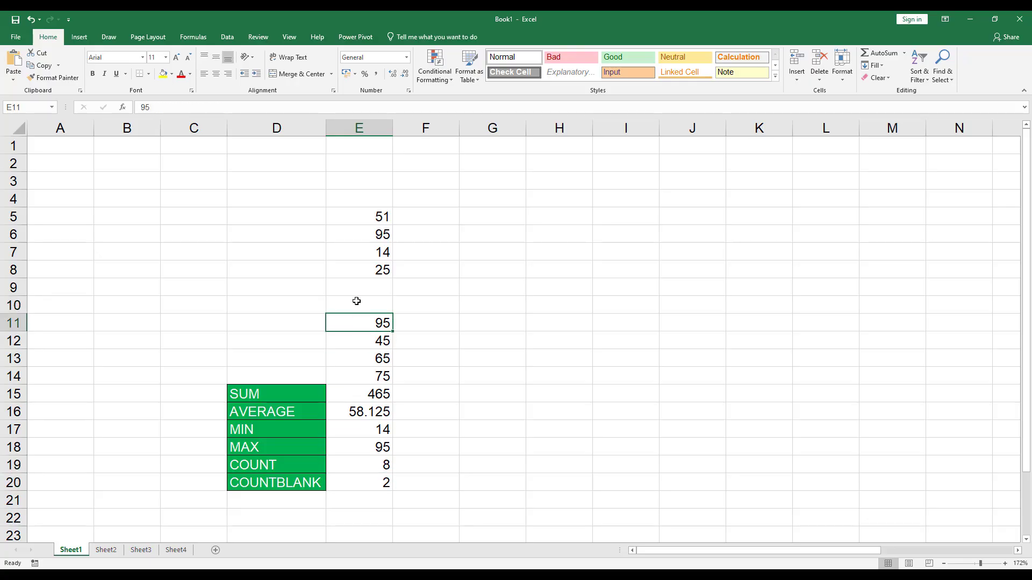
{"action": "left_click", "coordinate": [357, 300]}
{"action": "type", "text": "25"}
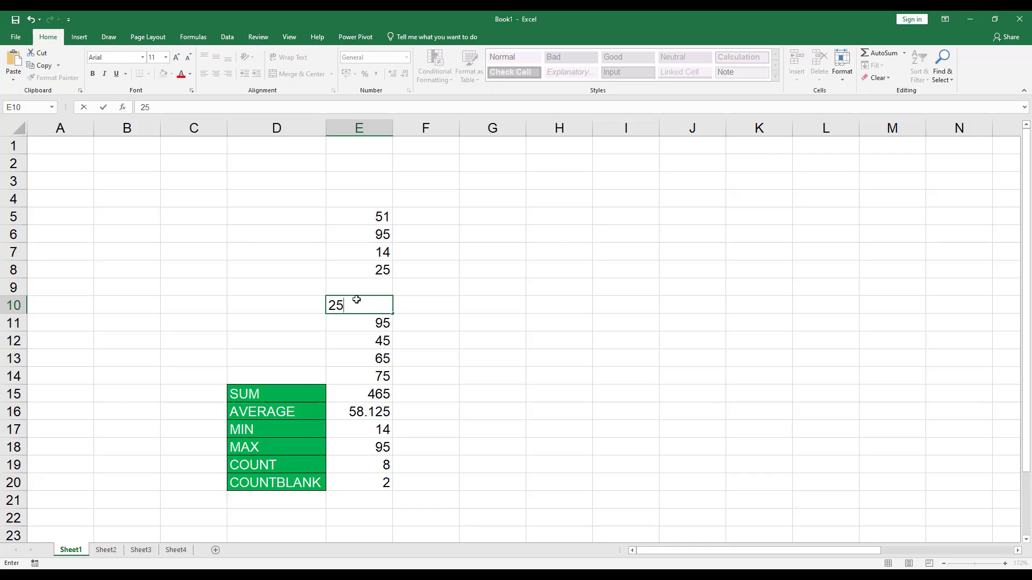
{"action": "left_click", "coordinate": [546, 308]}
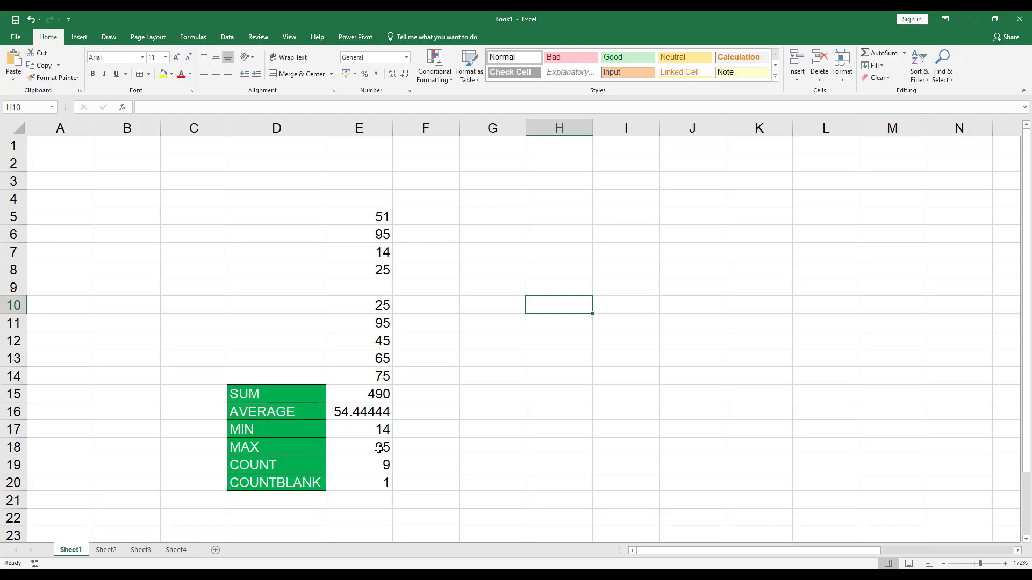
{"action": "left_click", "coordinate": [376, 306]}
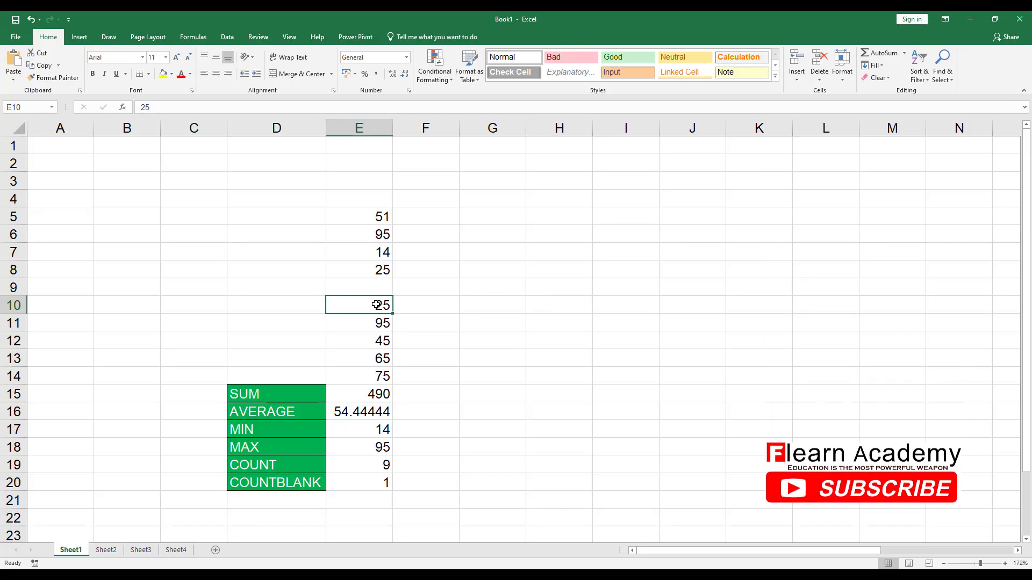
Enter 54 in E10 and check the updated results beside the labels in D15:D20
{"action": "type", "text": "54"}
{"action": "left_click", "coordinate": [572, 328]}
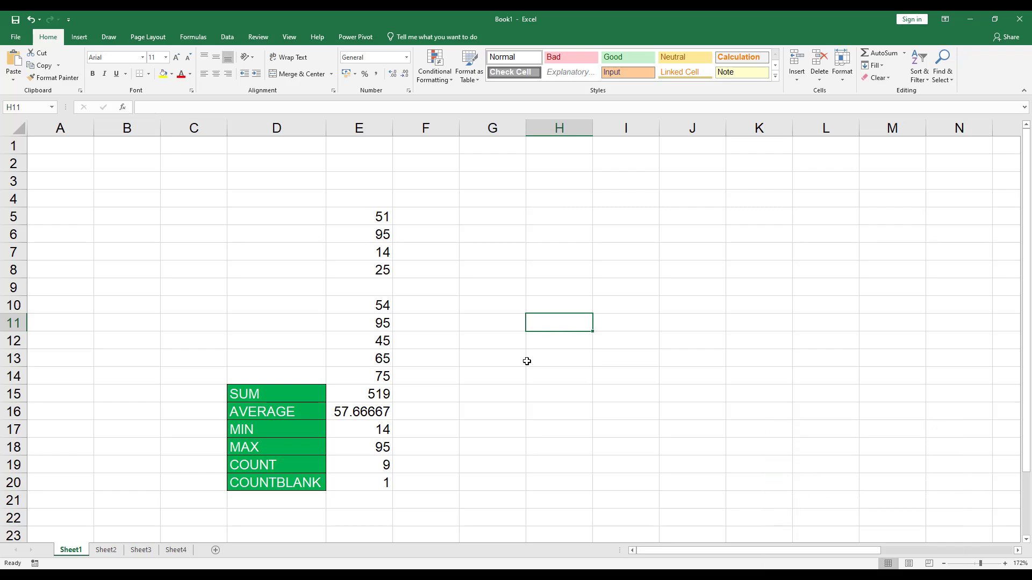
{"action": "left_click_drag", "start_coordinate": [280, 396], "coordinate": [277, 483]}
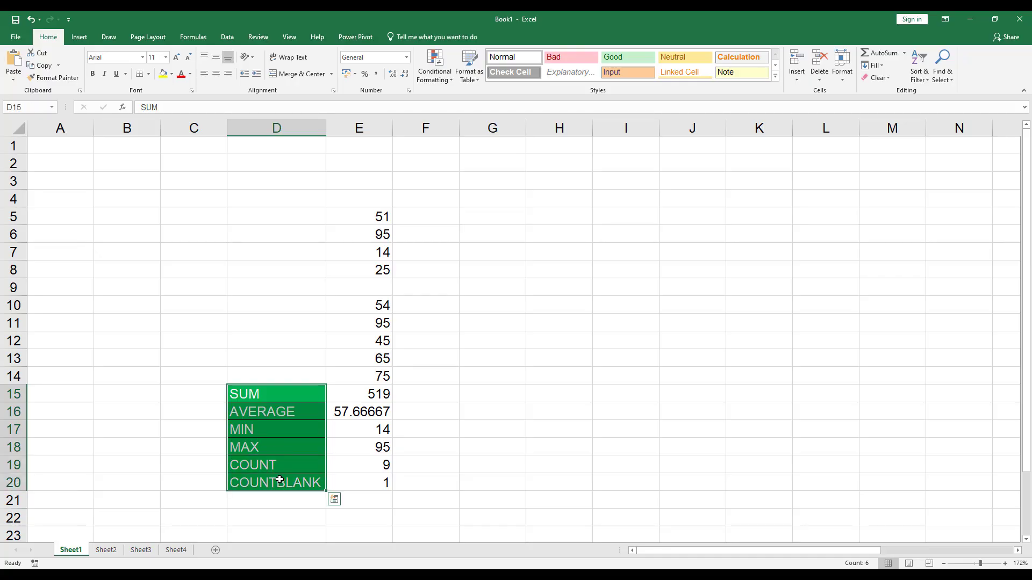
{"action": "left_click", "coordinate": [496, 433]}
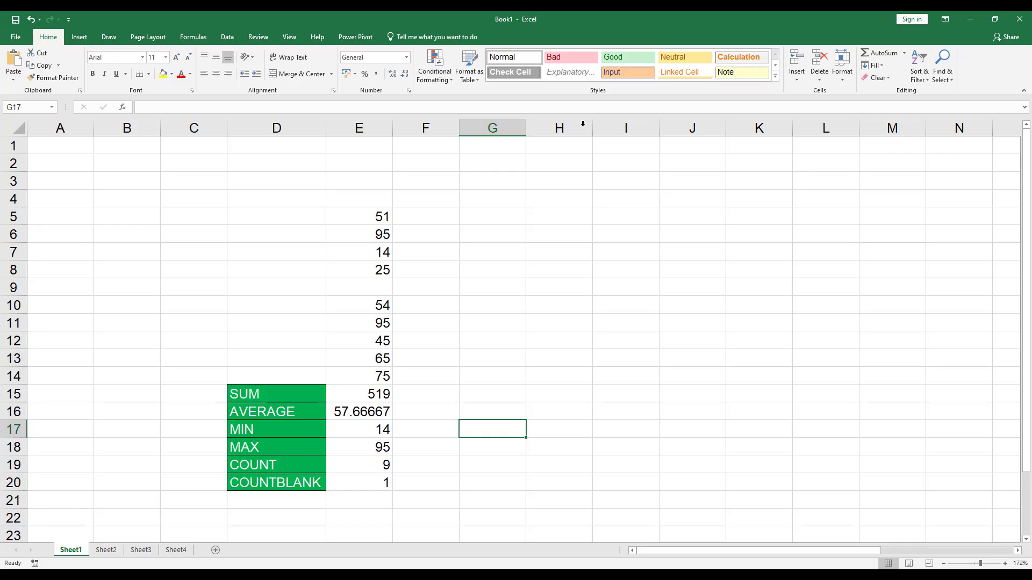
Delete columns H through L from the sheet and select the COUNTIF label cell
{"action": "left_click_drag", "start_coordinate": [559, 128], "coordinate": [818, 123]}
{"action": "right_click", "coordinate": [773, 123]}
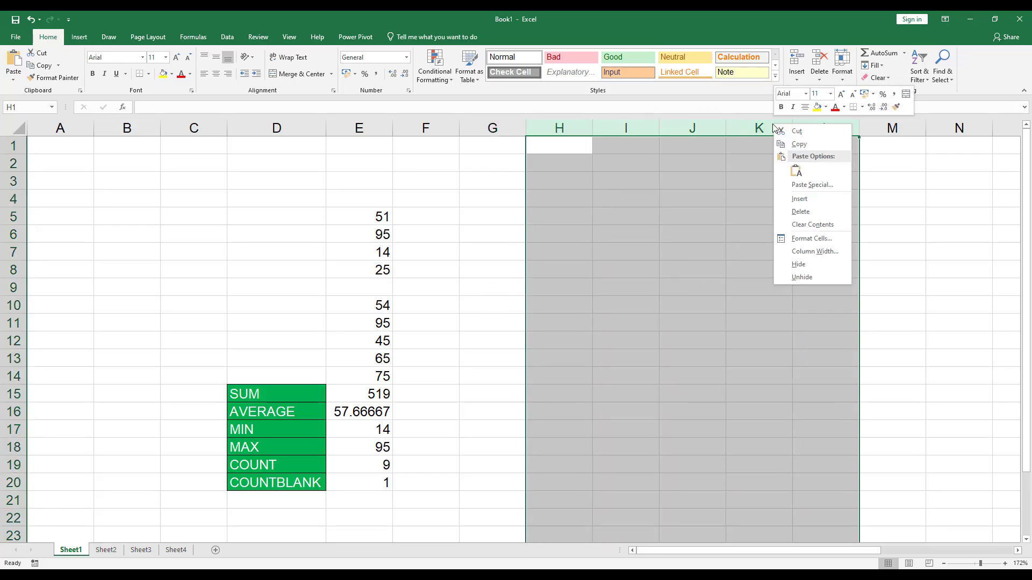
{"action": "left_click", "coordinate": [805, 213]}
{"action": "left_click", "coordinate": [708, 289]}
{"action": "left_click", "coordinate": [782, 233]}
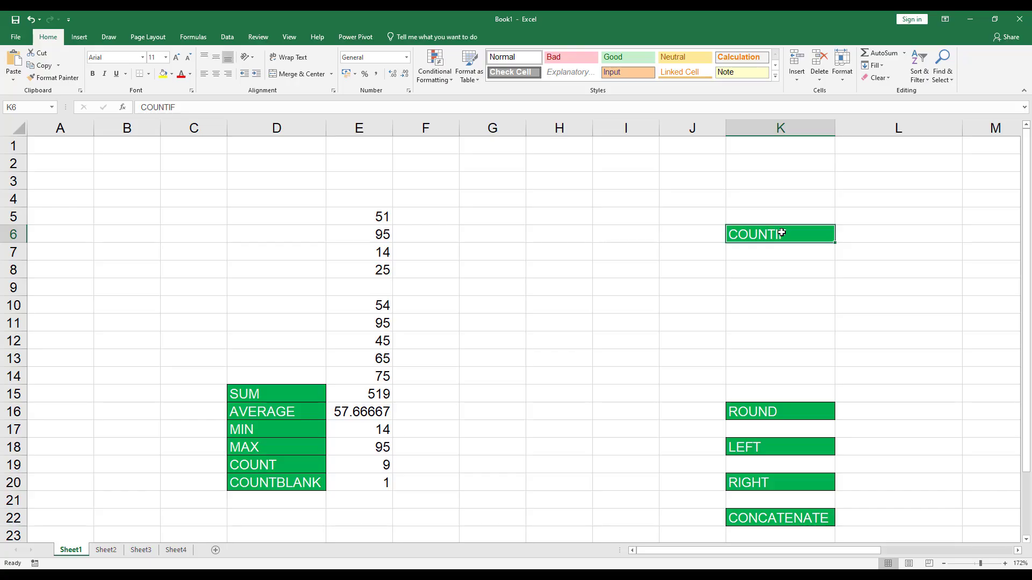
Search AutoSum's additional functions for "countif" and insert the COUNTIF function in L6
{"action": "left_click", "coordinate": [867, 231]}
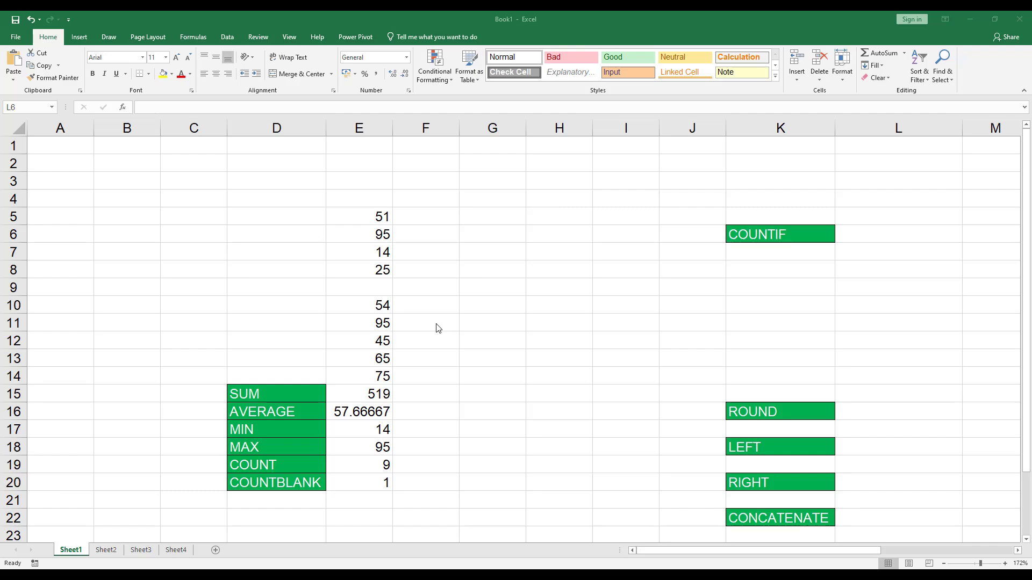
{"action": "left_click", "coordinate": [864, 234]}
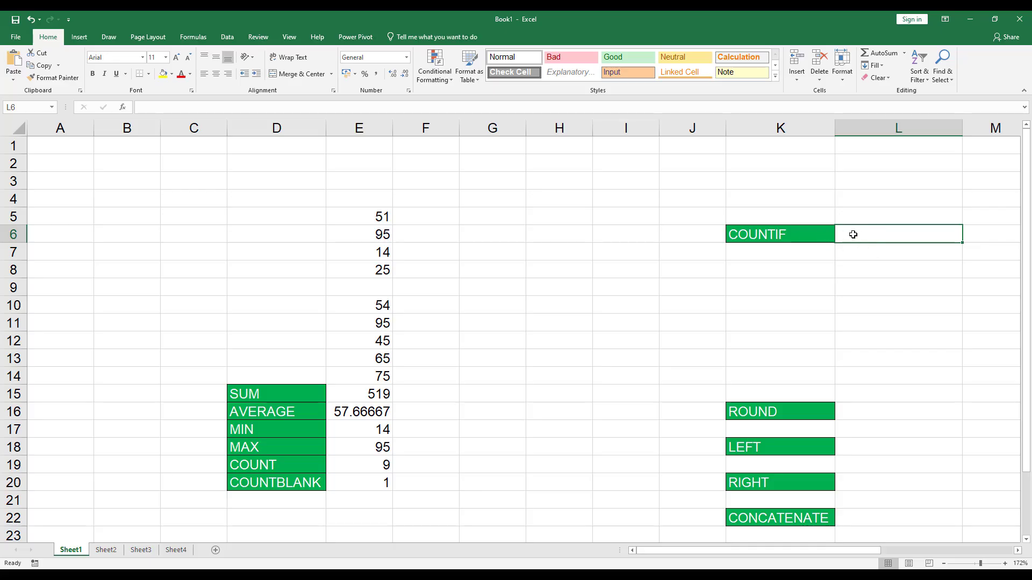
{"action": "left_click", "coordinate": [903, 53]}
{"action": "left_click", "coordinate": [901, 132]}
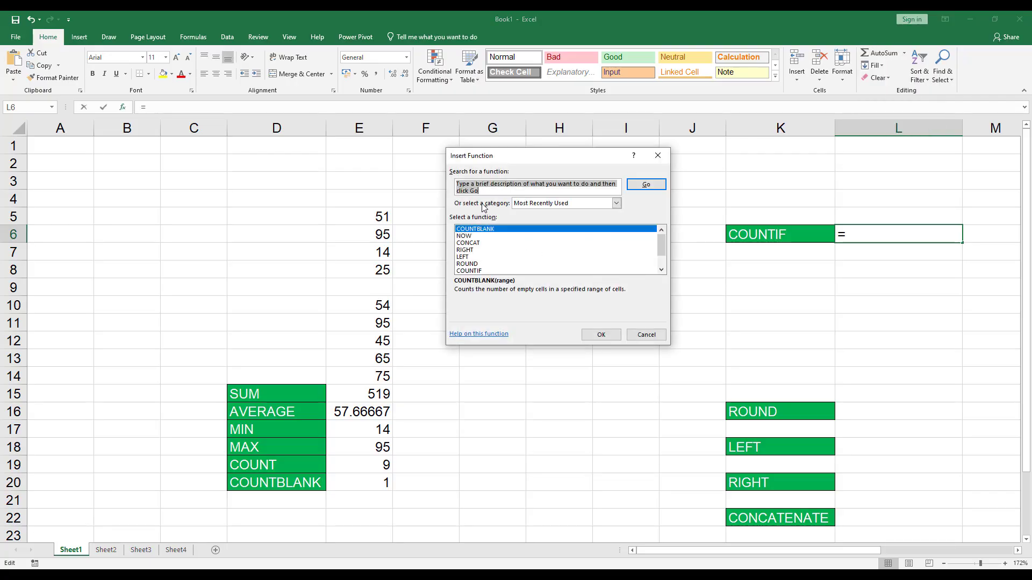
{"action": "type", "text": "cou"}
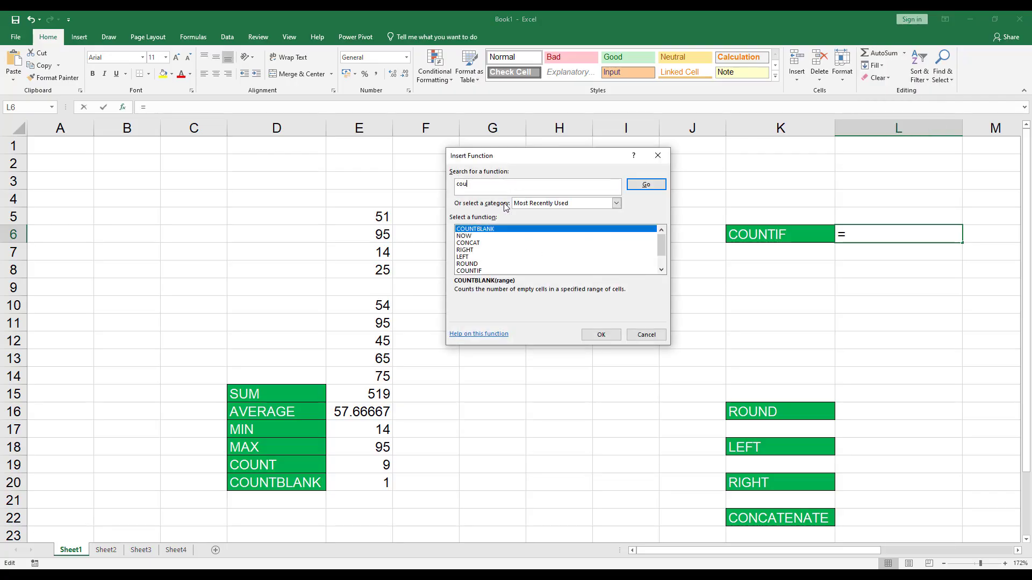
{"action": "type", "text": "ntif"}
{"action": "key", "text": "Return"}
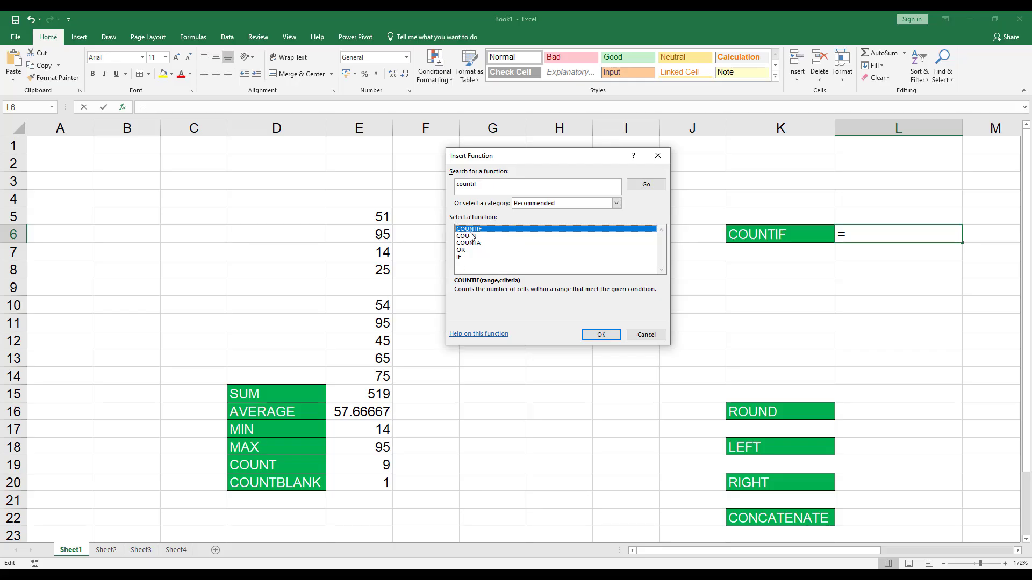
{"action": "left_click", "coordinate": [600, 335]}
Set the COUNTIF range to E5:E14 and the criteria to cell E6
{"action": "left_click_drag", "start_coordinate": [555, 181], "coordinate": [599, 270]}
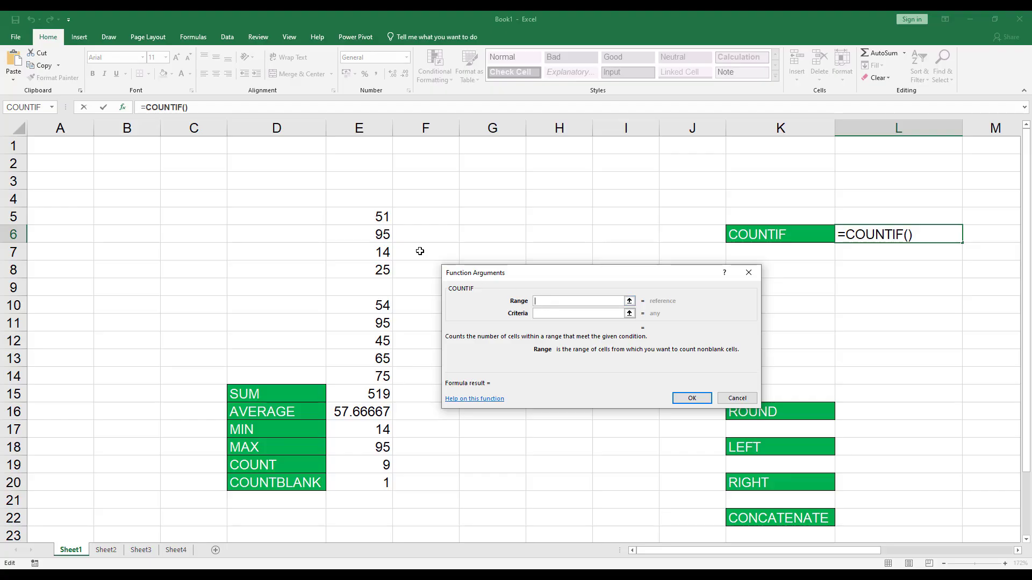
{"action": "left_click_drag", "start_coordinate": [379, 215], "coordinate": [373, 373]}
{"action": "left_click", "coordinate": [540, 313]}
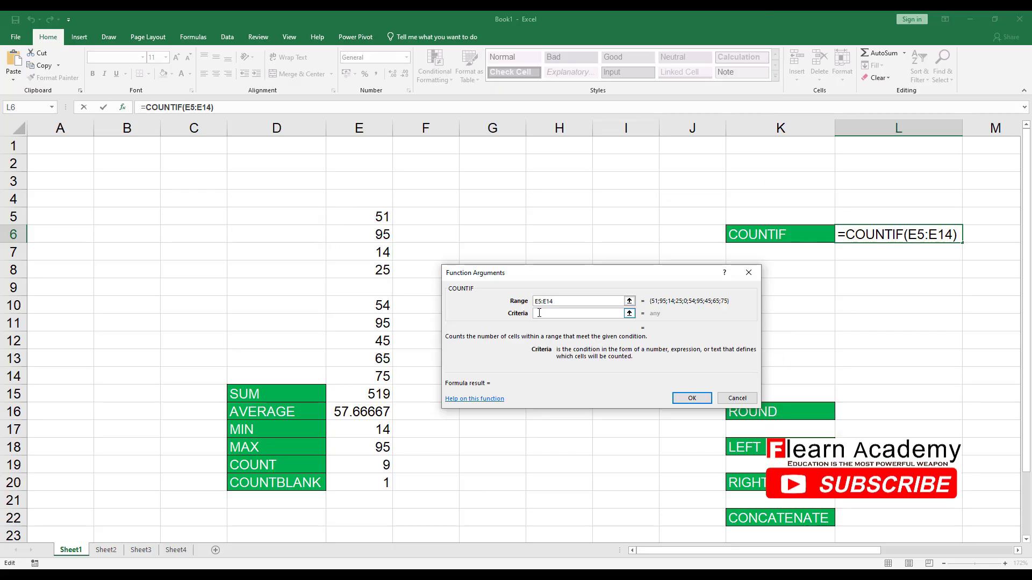
{"action": "left_click", "coordinate": [378, 234]}
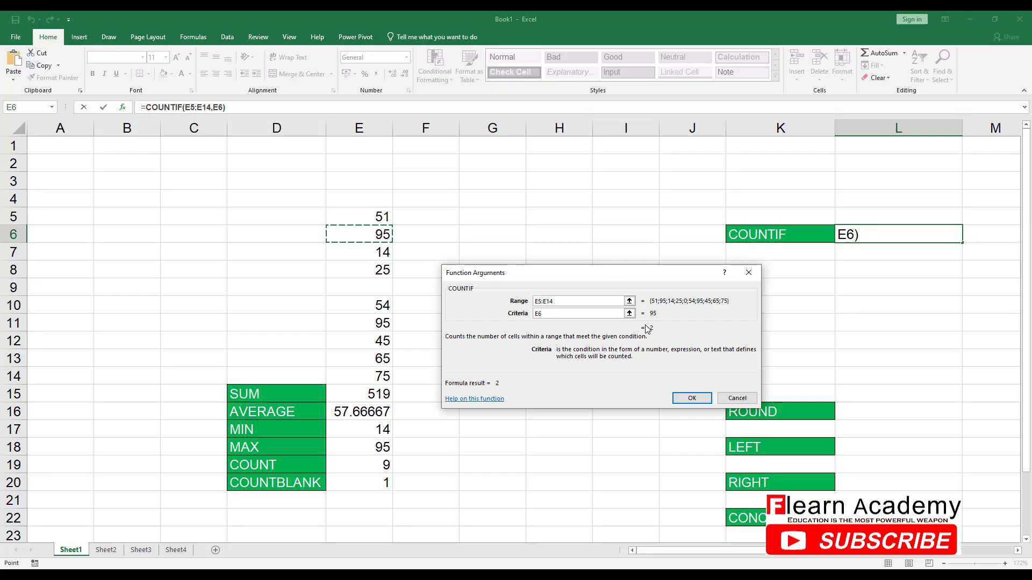
Try other cells such as E8, E5, E11, E12 and E13 as the COUNTIF criteria and compare the results
{"action": "left_click", "coordinate": [377, 269]}
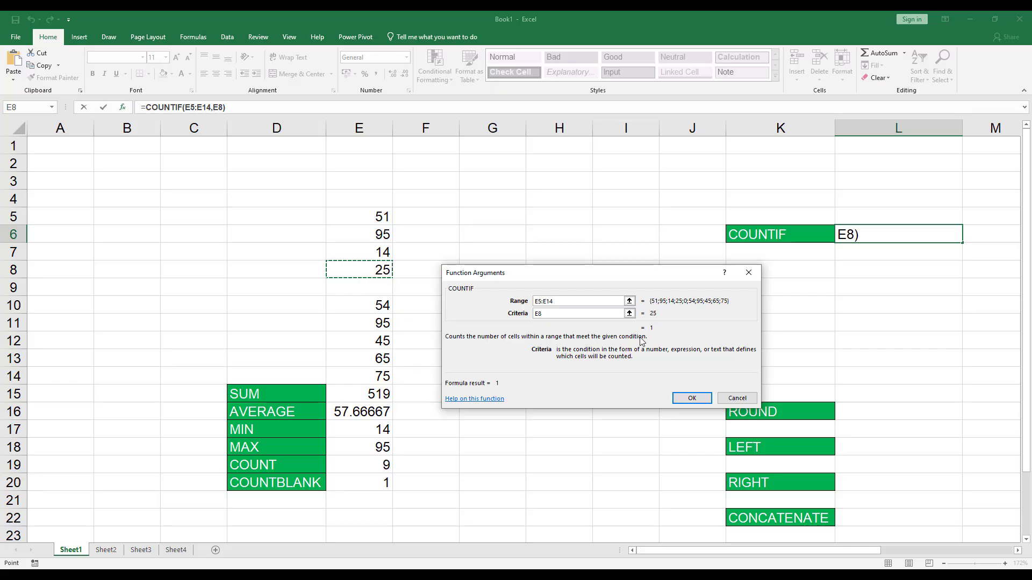
{"action": "left_click", "coordinate": [370, 217]}
{"action": "left_click", "coordinate": [369, 235]}
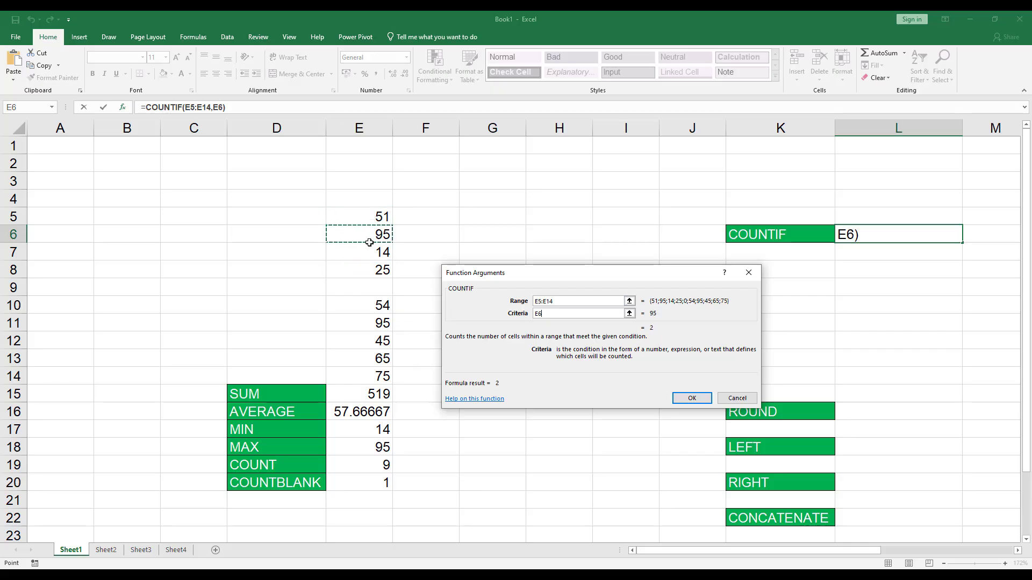
{"action": "left_click", "coordinate": [370, 270]}
{"action": "left_click", "coordinate": [368, 322]}
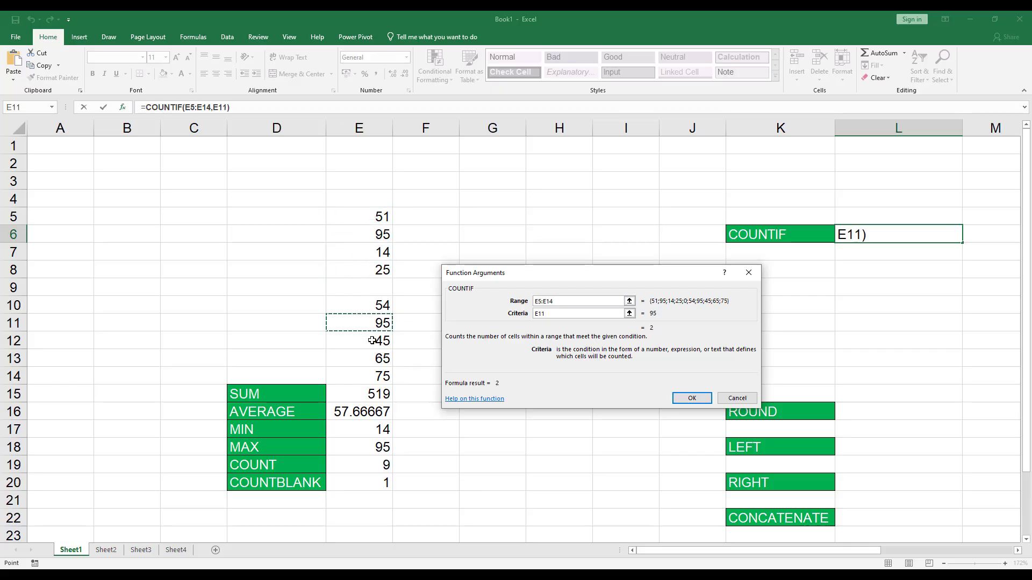
{"action": "left_click", "coordinate": [371, 341]}
{"action": "left_click", "coordinate": [375, 357]}
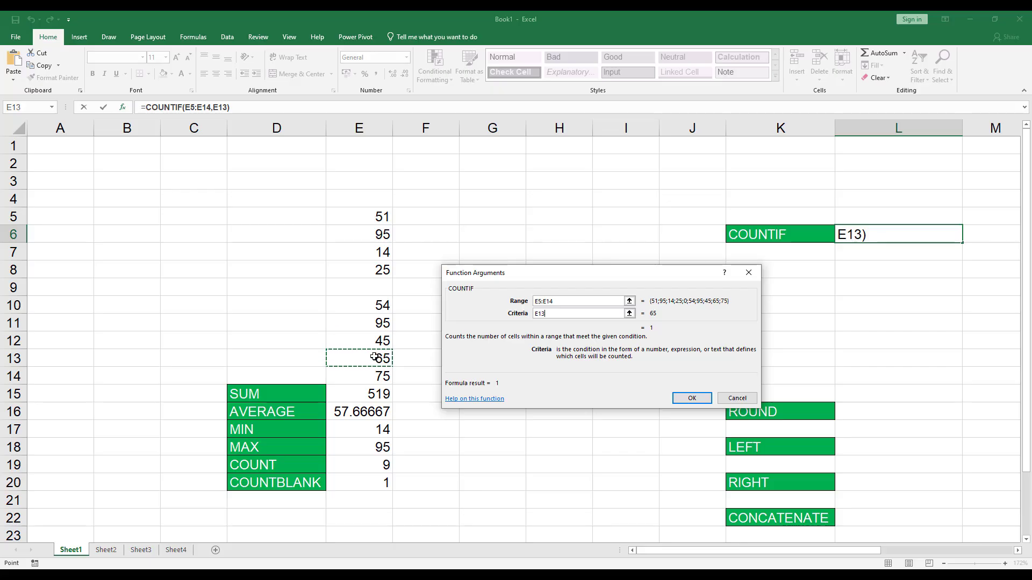
Set the COUNTIF criteria to E6 and accept the function in L6
{"action": "left_click", "coordinate": [374, 234]}
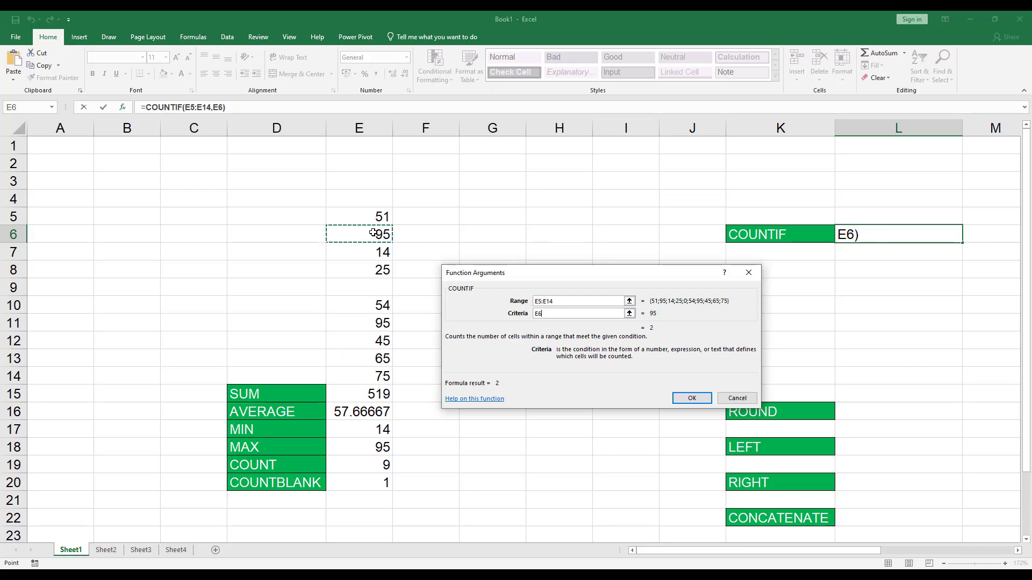
{"action": "left_click", "coordinate": [696, 399]}
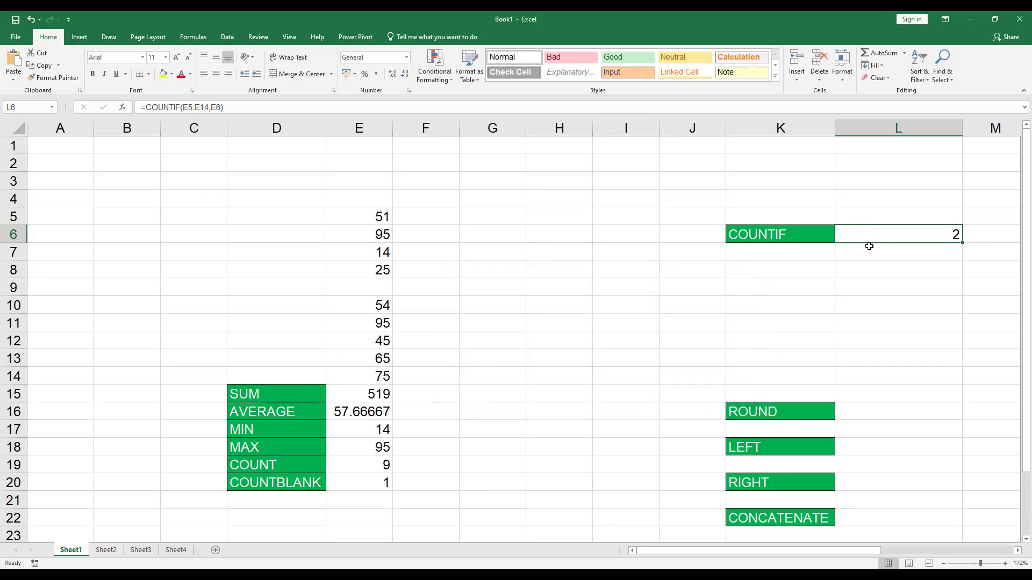
Enter 95 in the empty cell E9 and check the updated COUNTIF result in L6
{"action": "left_click", "coordinate": [368, 288]}
{"action": "type", "text": "95"}
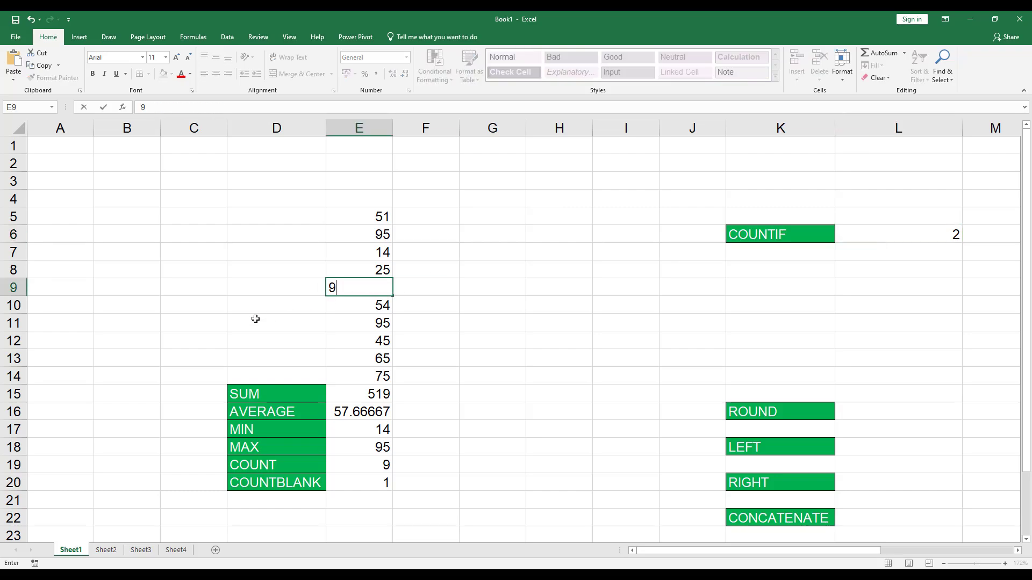
{"action": "left_click", "coordinate": [410, 326]}
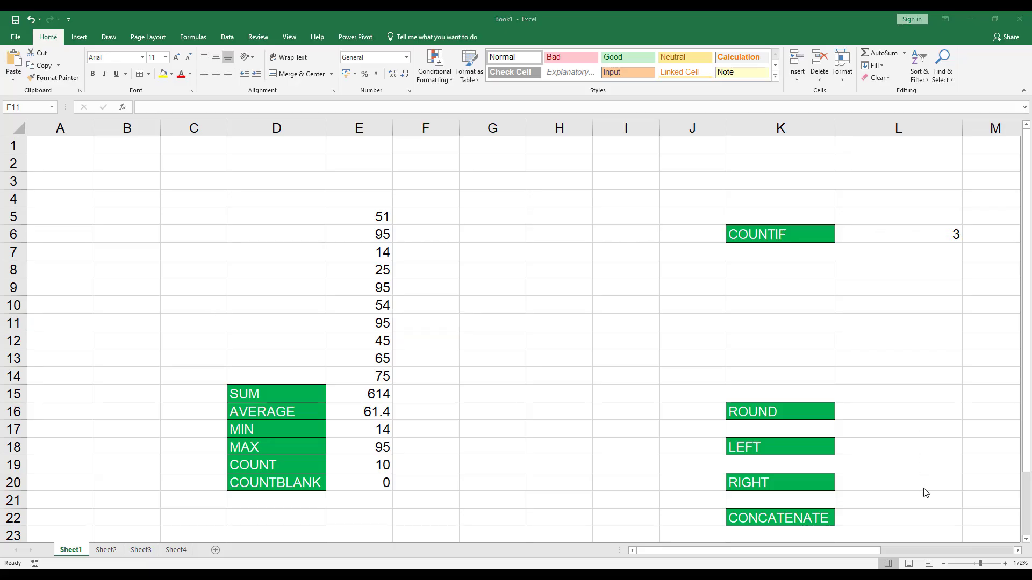
Review the item list in O7:O12, and insert the COUNTIF function in L7 by searching the functions for "Countif"
{"action": "left_click", "coordinate": [830, 553]}
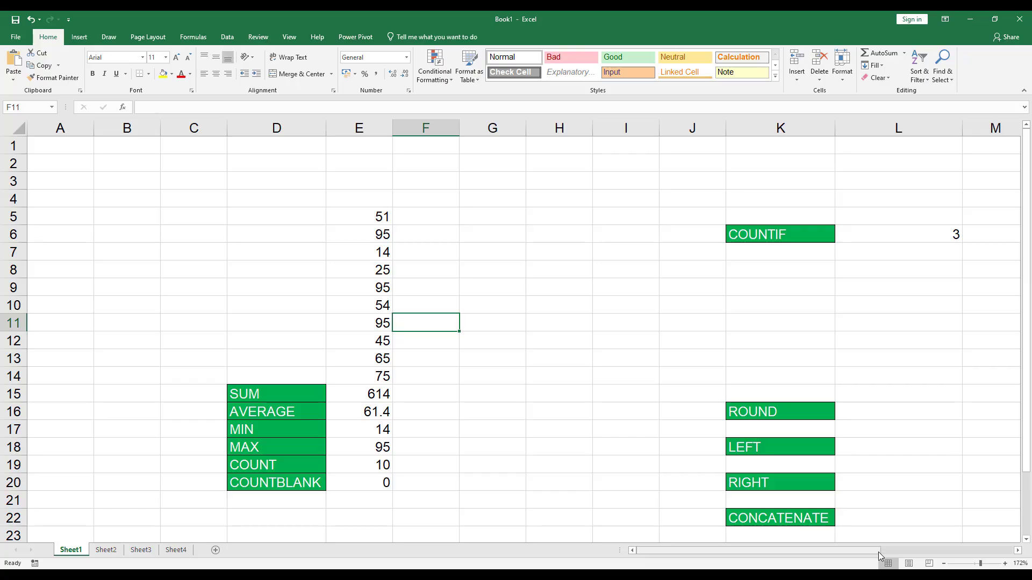
{"action": "left_click_drag", "start_coordinate": [865, 549], "coordinate": [946, 549]}
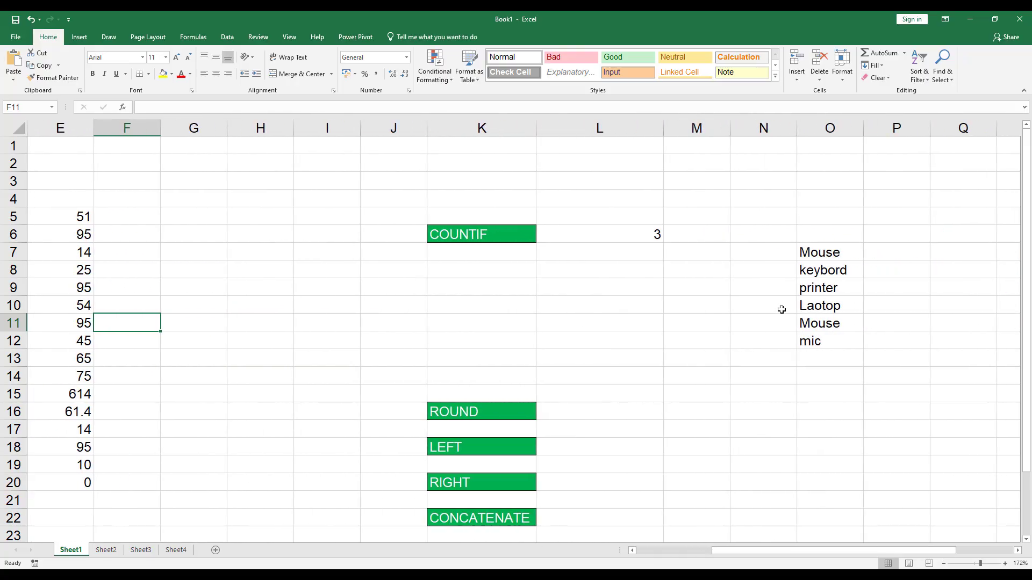
{"action": "left_click", "coordinate": [814, 256]}
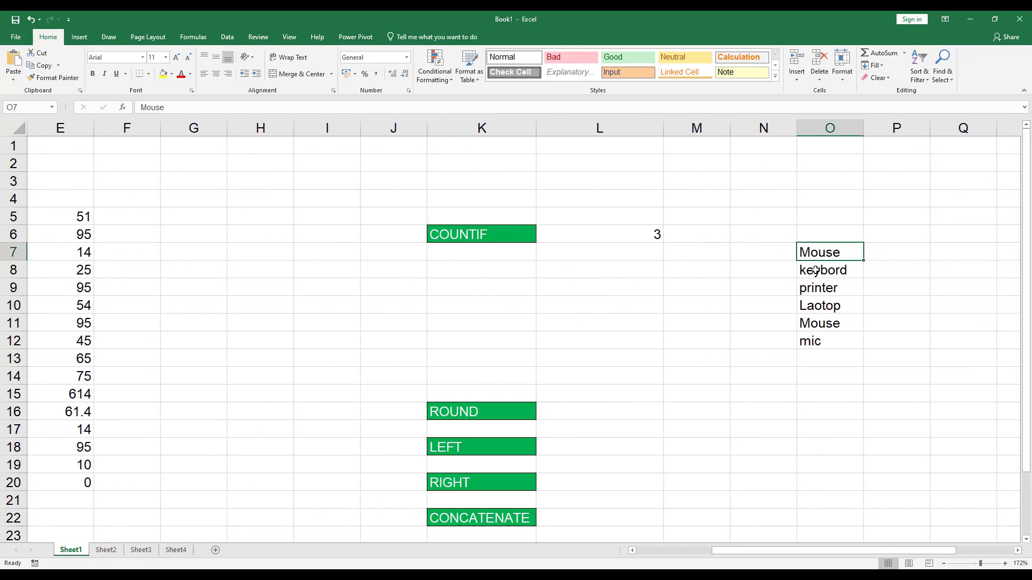
{"action": "left_click", "coordinate": [817, 341]}
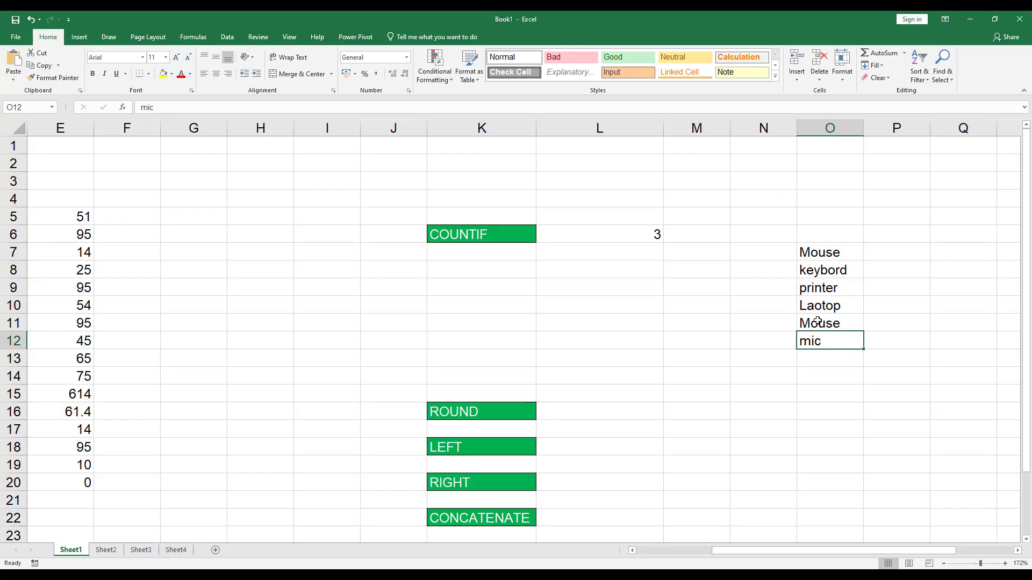
{"action": "left_click", "coordinate": [819, 252]}
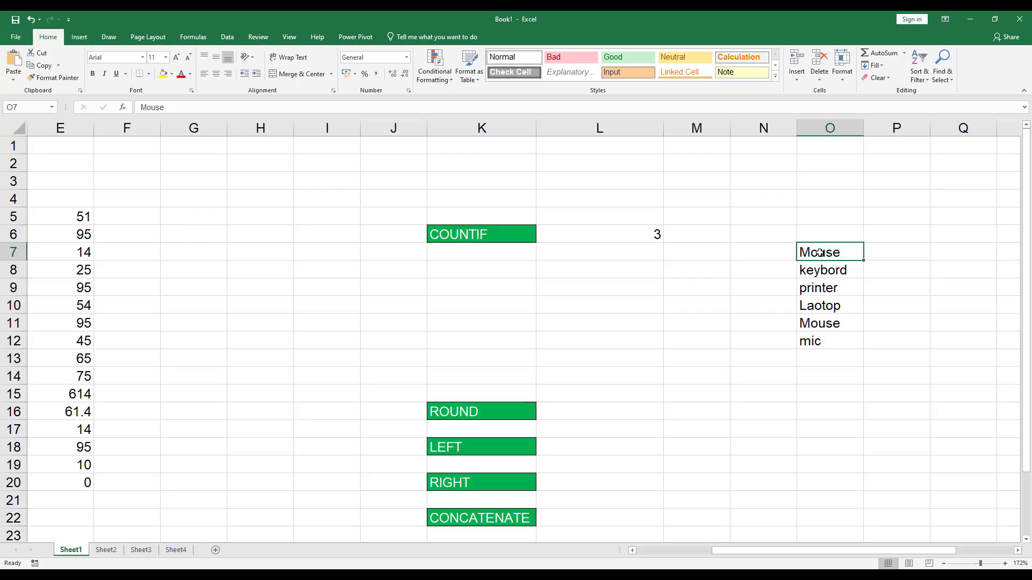
{"action": "left_click", "coordinate": [628, 252]}
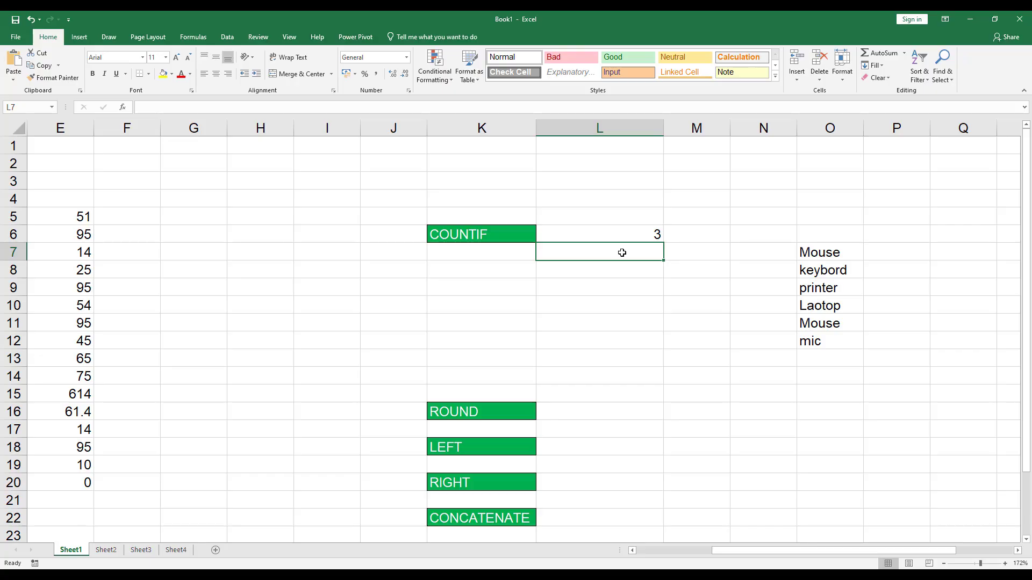
{"action": "left_click", "coordinate": [122, 107]}
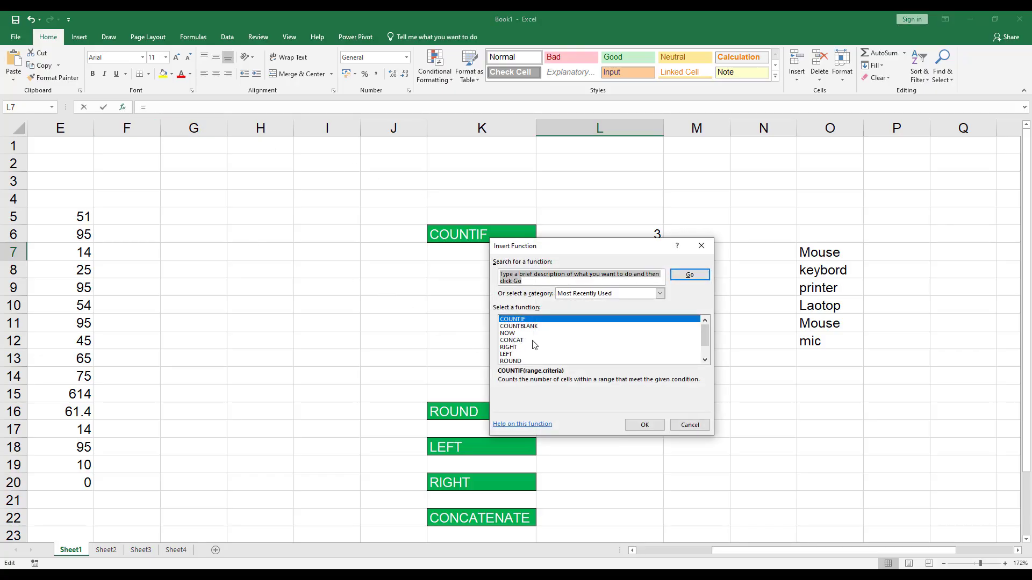
{"action": "left_click", "coordinate": [511, 321]}
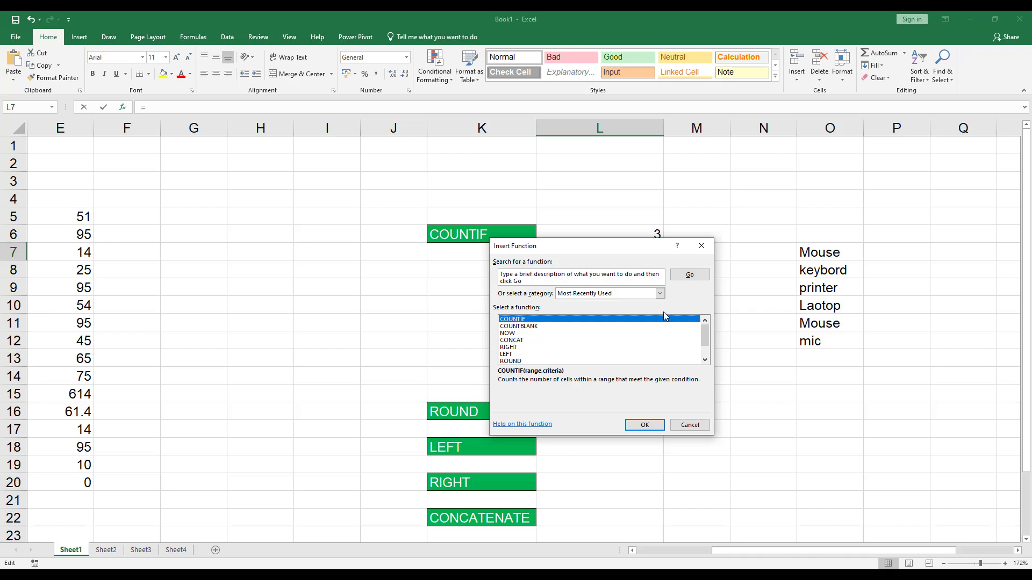
{"action": "left_click", "coordinate": [692, 275]}
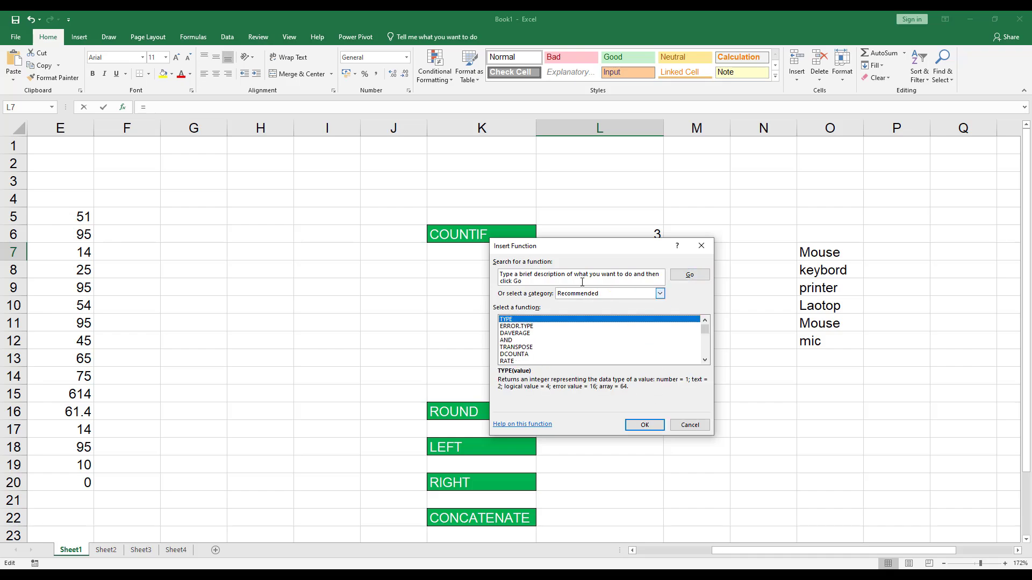
{"action": "left_click_drag", "start_coordinate": [524, 281], "coordinate": [427, 248]}
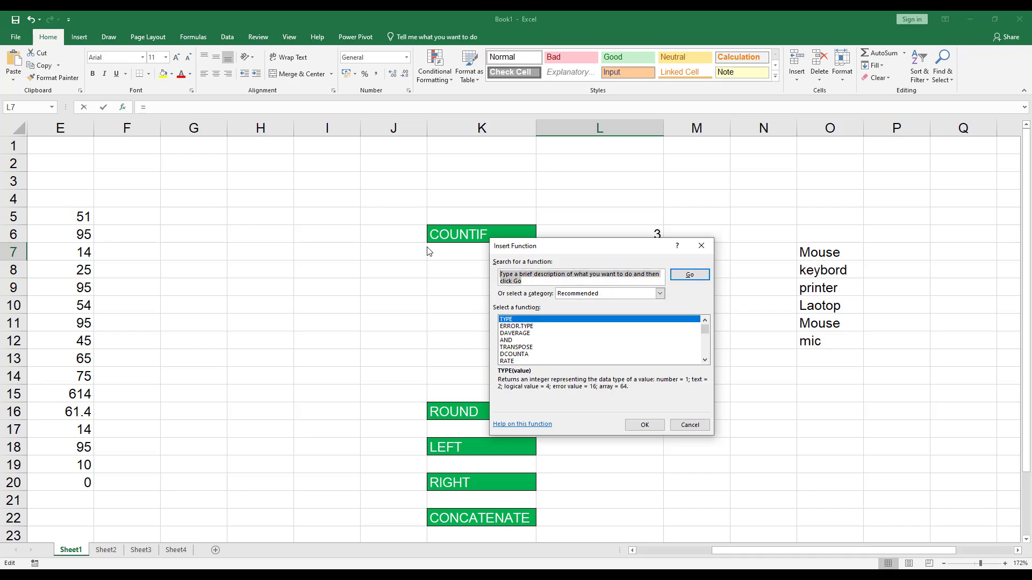
{"action": "type", "text": "Countif"}
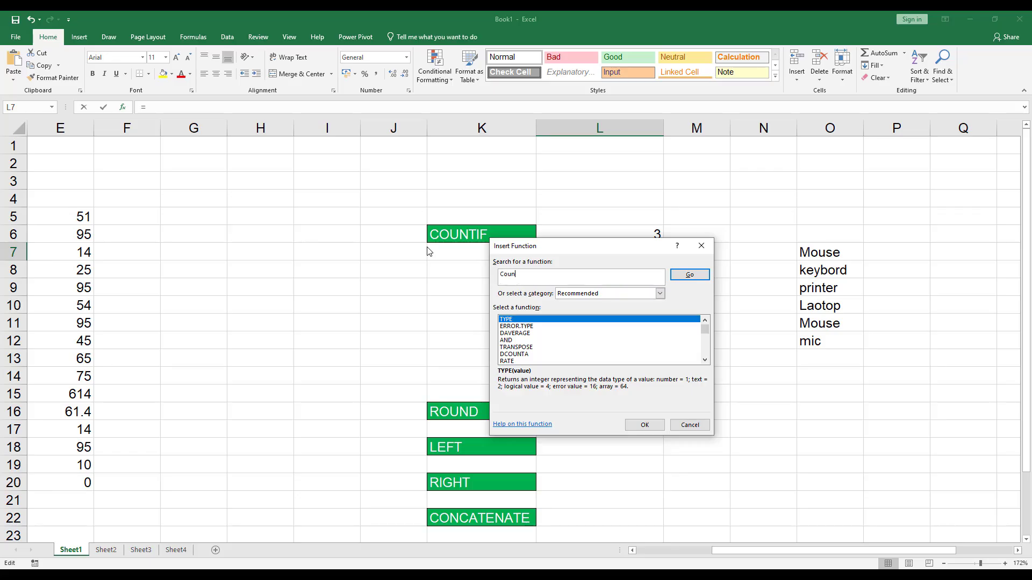
{"action": "left_click", "coordinate": [680, 278]}
{"action": "left_click", "coordinate": [648, 429]}
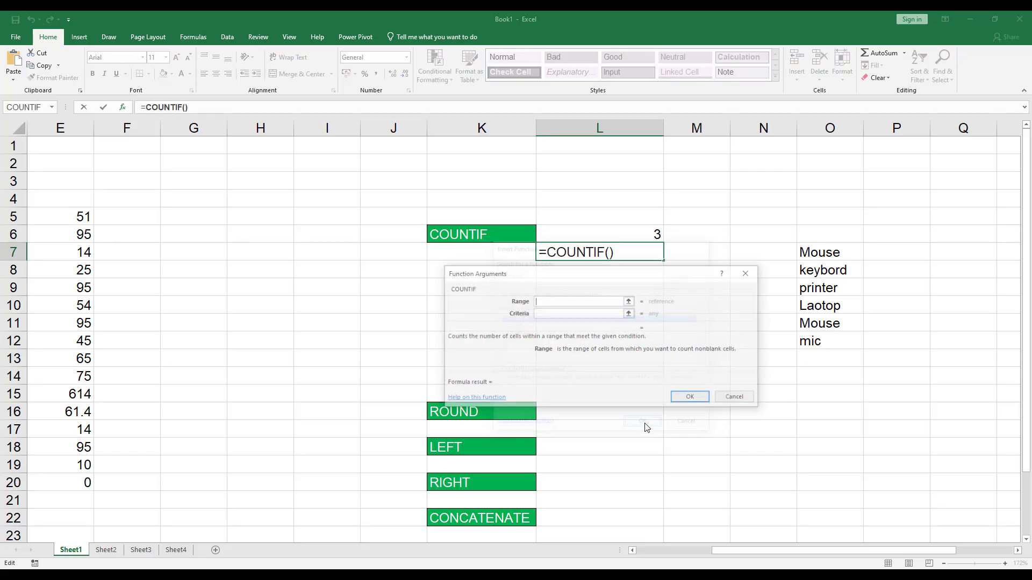
Set the COUNTIF range to O7:O12 and the criteria to the Mouse cell O7
{"action": "left_click_drag", "start_coordinate": [814, 259], "coordinate": [815, 340]}
{"action": "left_click", "coordinate": [546, 313]}
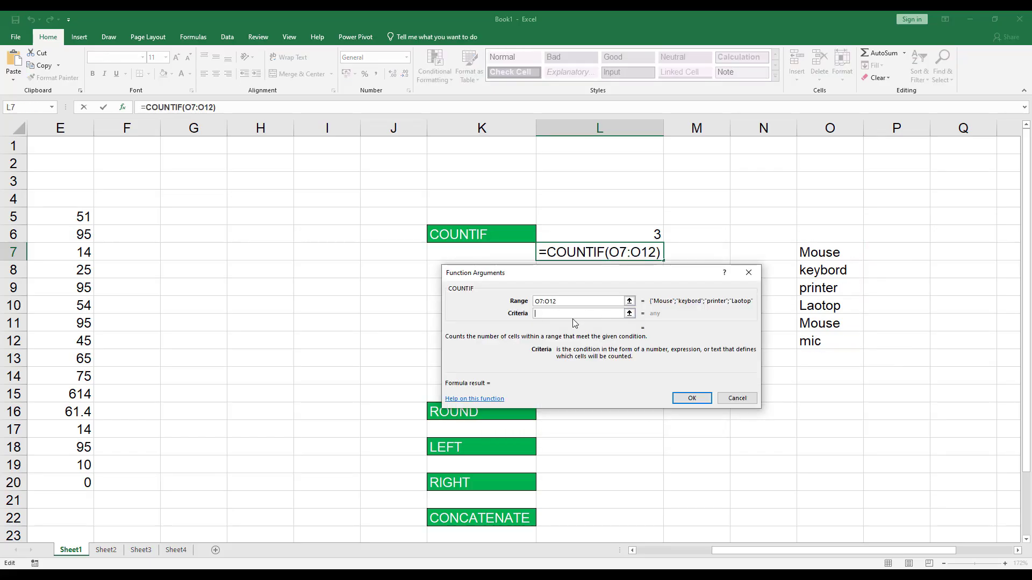
{"action": "left_click", "coordinate": [820, 254]}
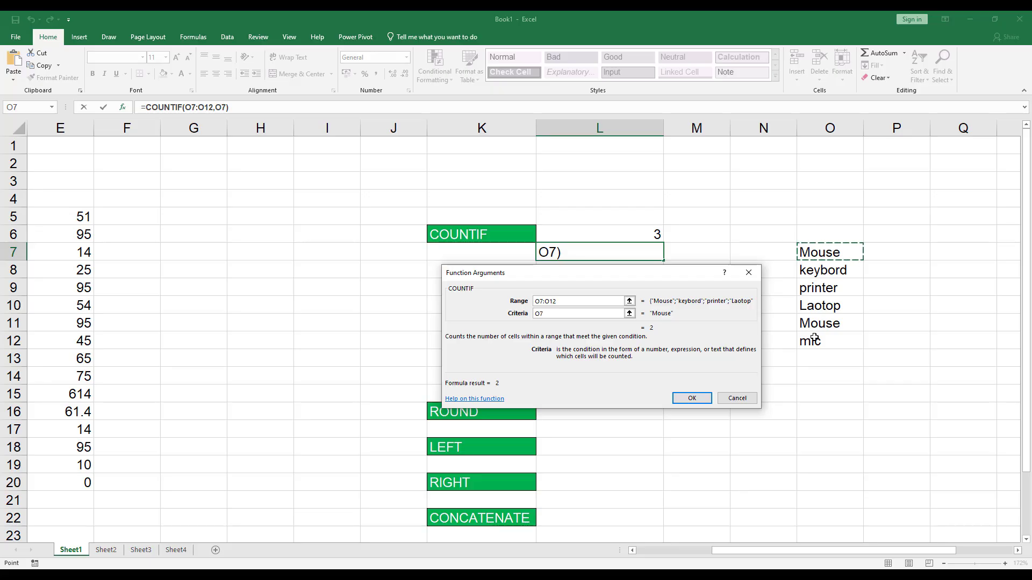
Try O9, O8 and O10 as the COUNTIF criteria, set it back to O7, and accept the function in L7
{"action": "left_click", "coordinate": [814, 289]}
{"action": "left_click", "coordinate": [818, 270]}
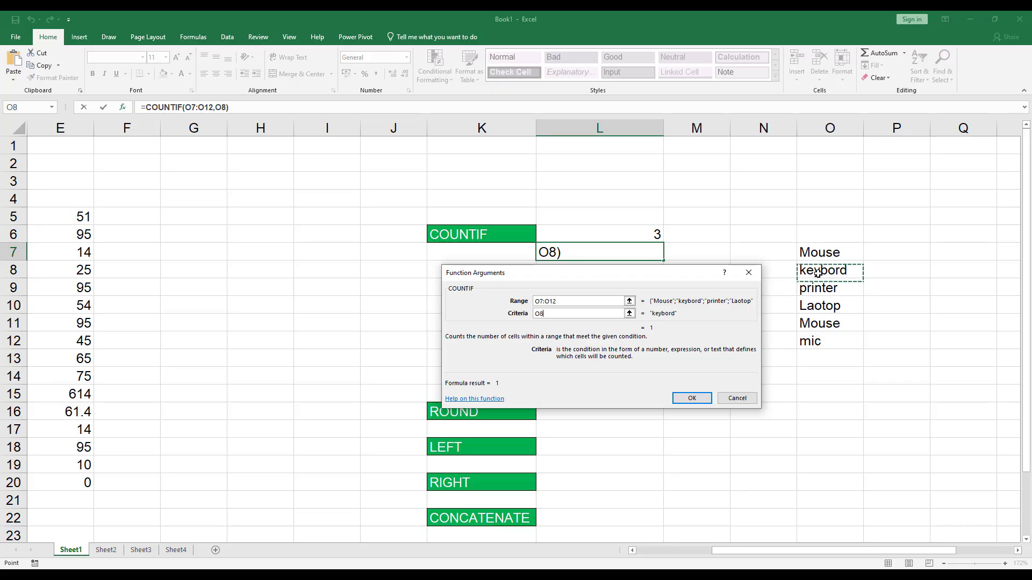
{"action": "left_click", "coordinate": [817, 306]}
{"action": "left_click", "coordinate": [815, 252]}
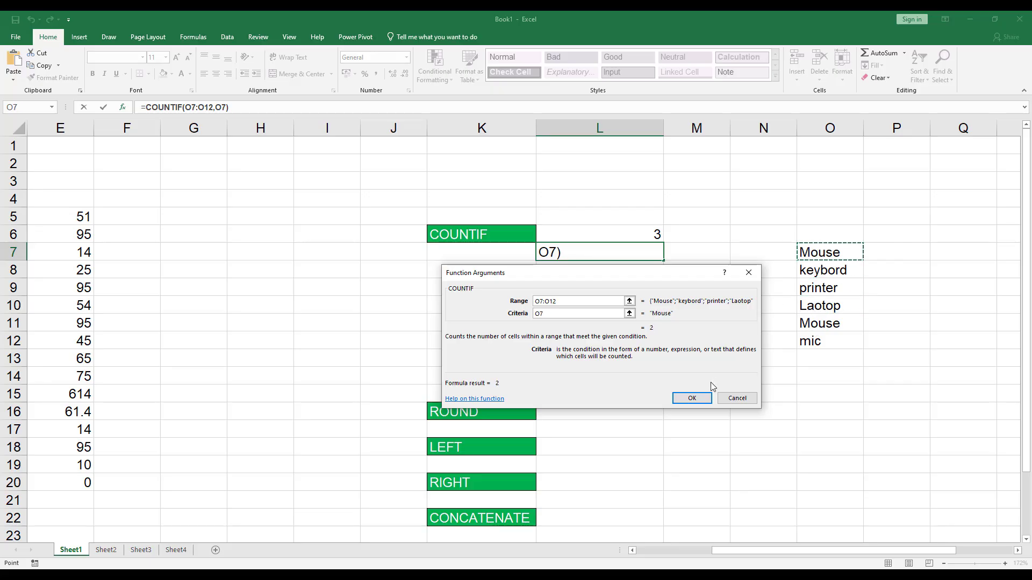
{"action": "left_click", "coordinate": [692, 398]}
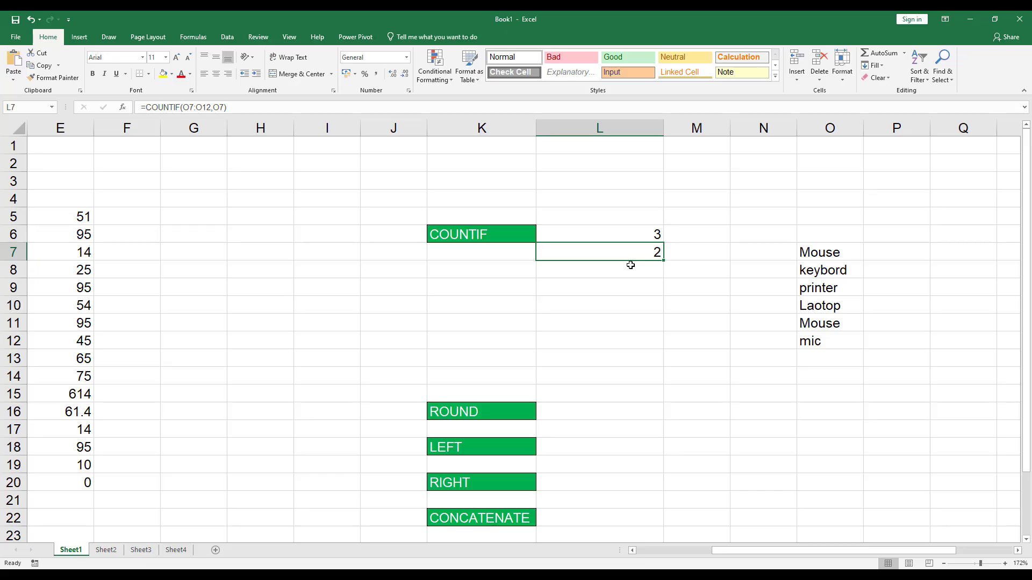
Clear the value from cell E9 in the number list
{"action": "left_click_drag", "start_coordinate": [775, 558], "coordinate": [709, 554]}
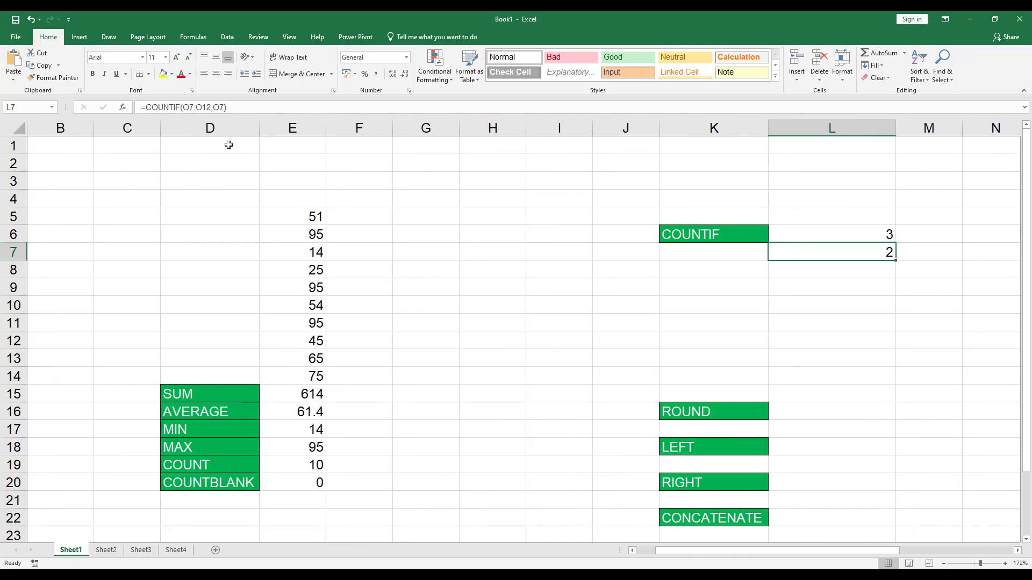
{"action": "left_click", "coordinate": [306, 294]}
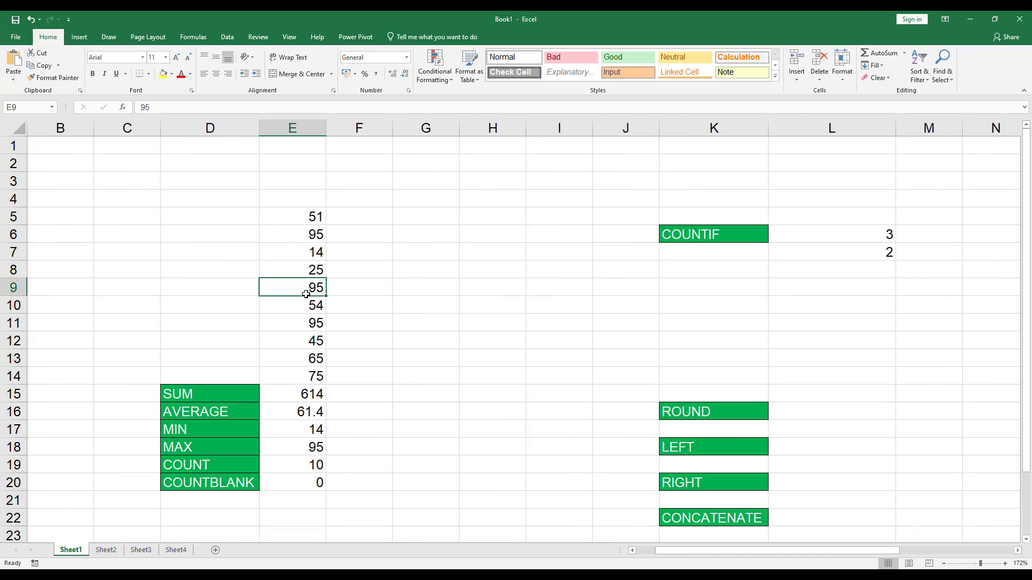
{"action": "key", "text": "Delete"}
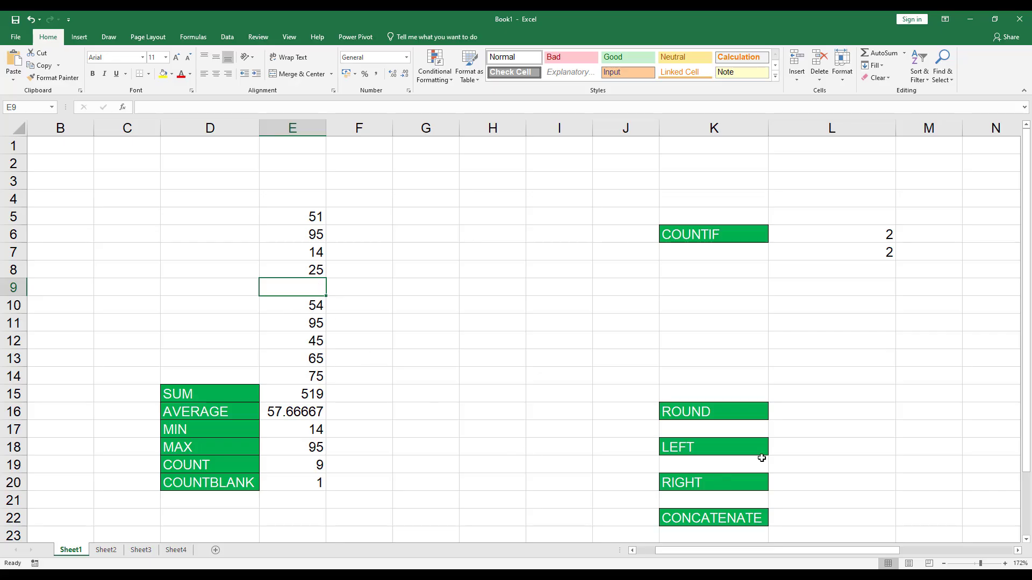
Insert the ROUND function in L16 by searching the functions for "round"
{"action": "left_click", "coordinate": [746, 411]}
{"action": "left_click", "coordinate": [799, 407]}
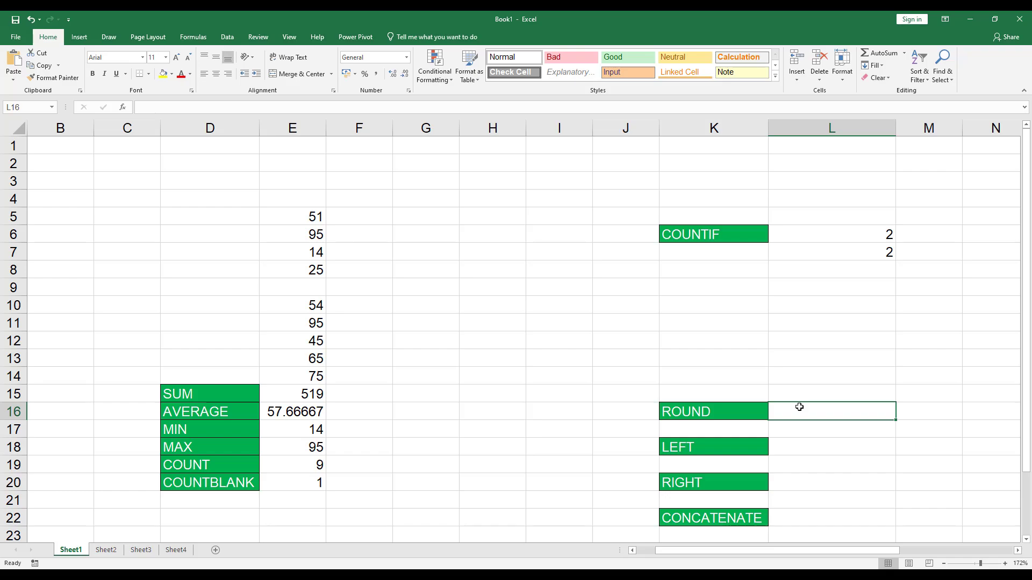
{"action": "left_click", "coordinate": [122, 107]}
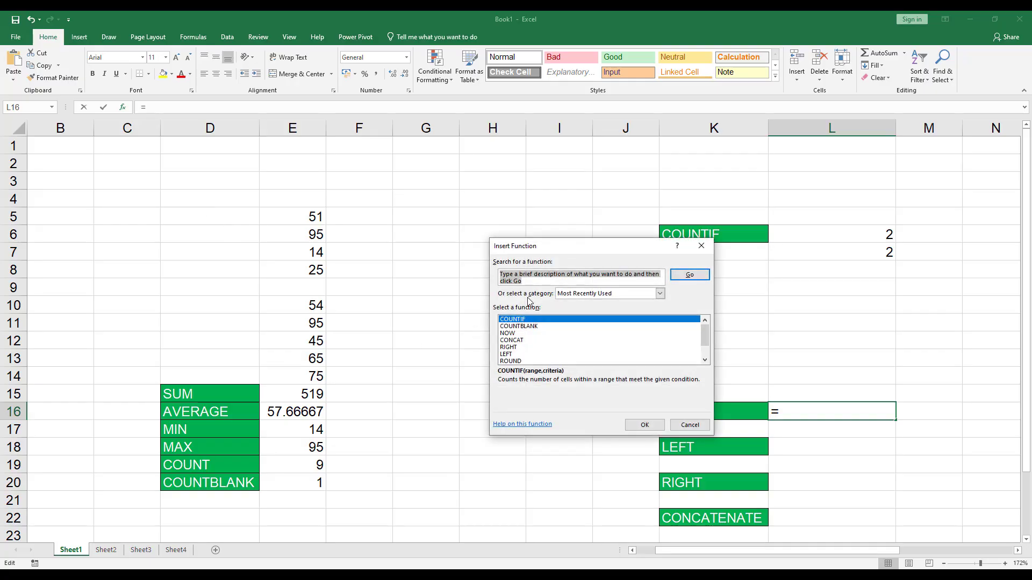
{"action": "type", "text": "round"}
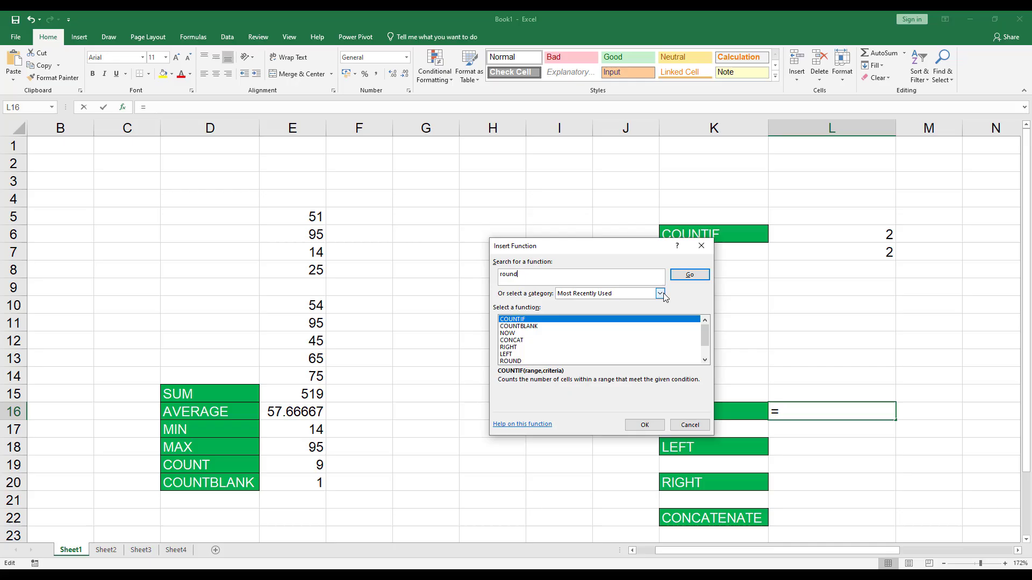
{"action": "left_click", "coordinate": [689, 274]}
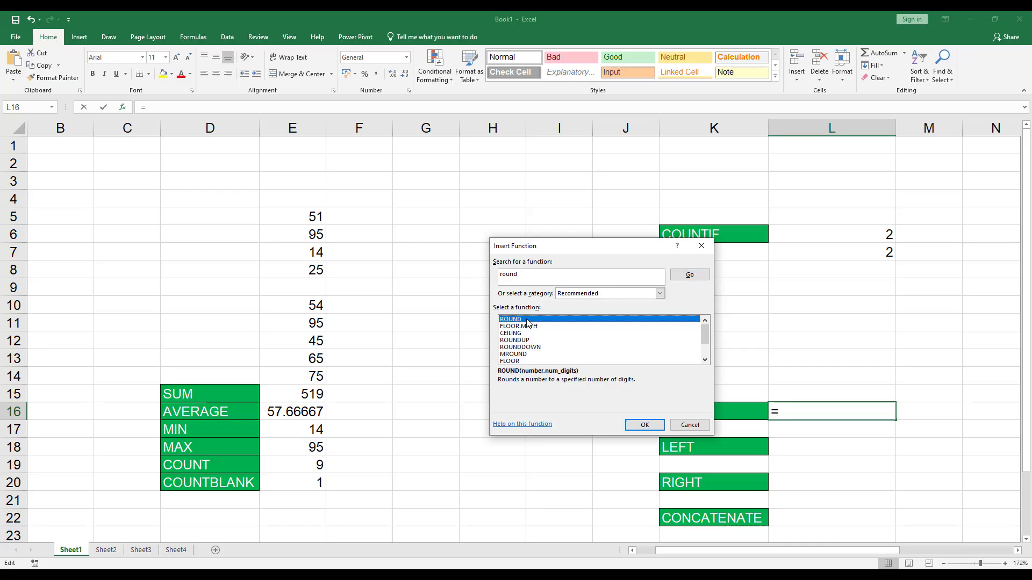
{"action": "left_click", "coordinate": [644, 425]}
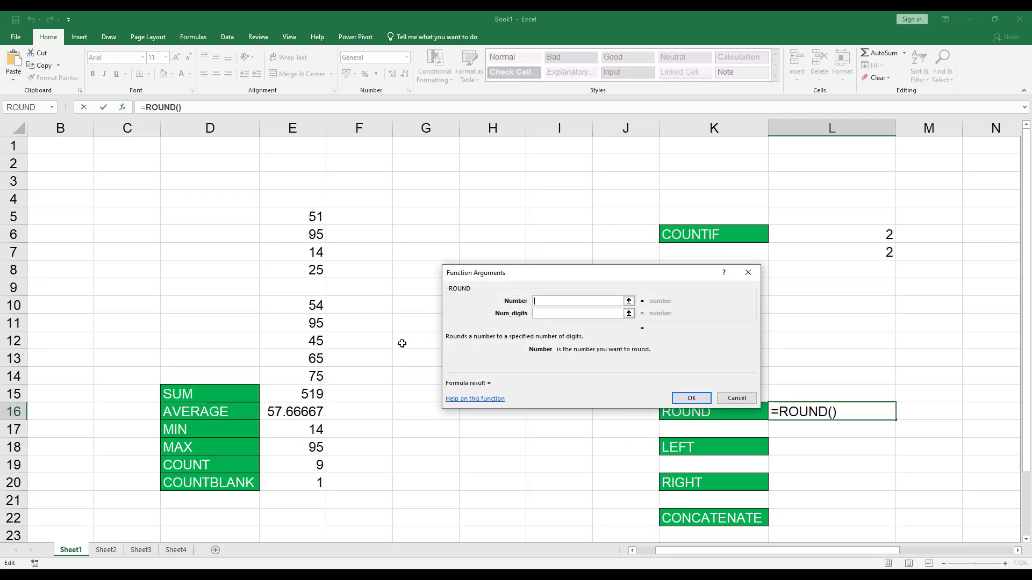
Set ROUND to use the average in E16 as its number, with 2 digits
{"action": "left_click", "coordinate": [290, 413]}
{"action": "left_click", "coordinate": [558, 314]}
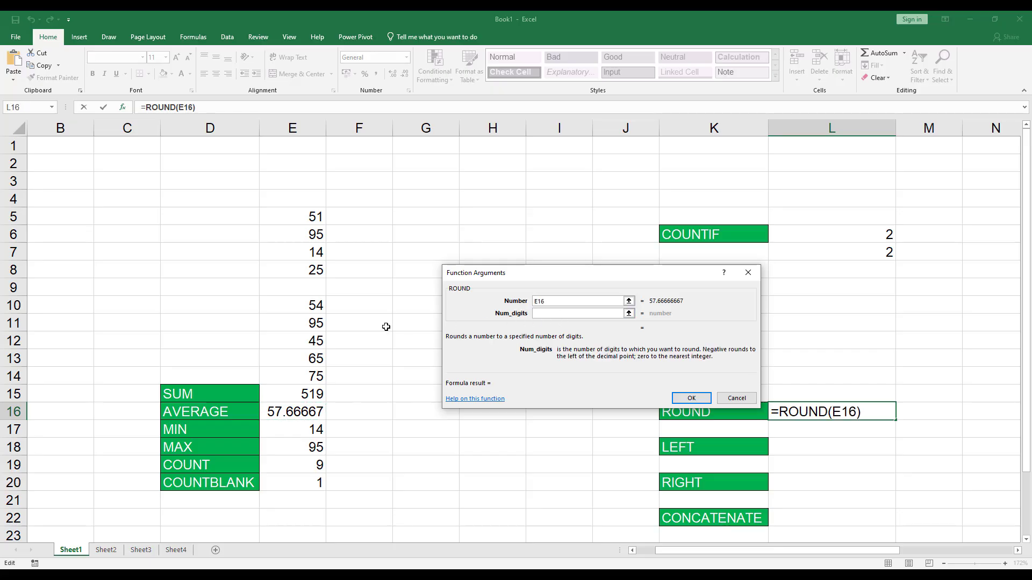
{"action": "type", "text": "2"}
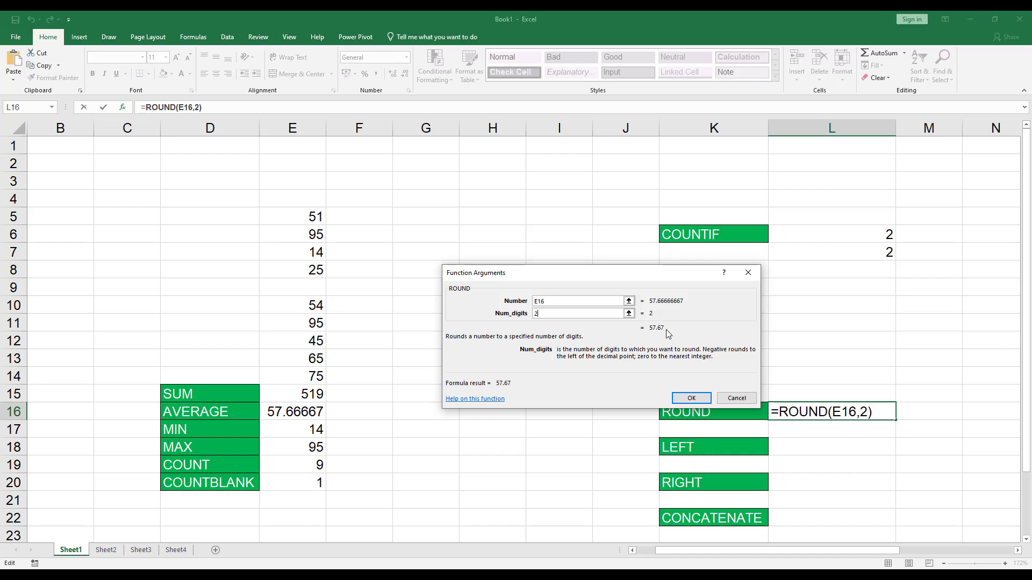
Try 3 as the number of digits for ROUND, set it to 1, and accept the function in L16
{"action": "type", "text": "1"}
{"action": "key", "text": "BackSpace"}
{"action": "type", "text": "3"}
{"action": "key", "text": "BackSpace"}
{"action": "type", "text": "1"}
{"action": "left_click", "coordinate": [691, 397]}
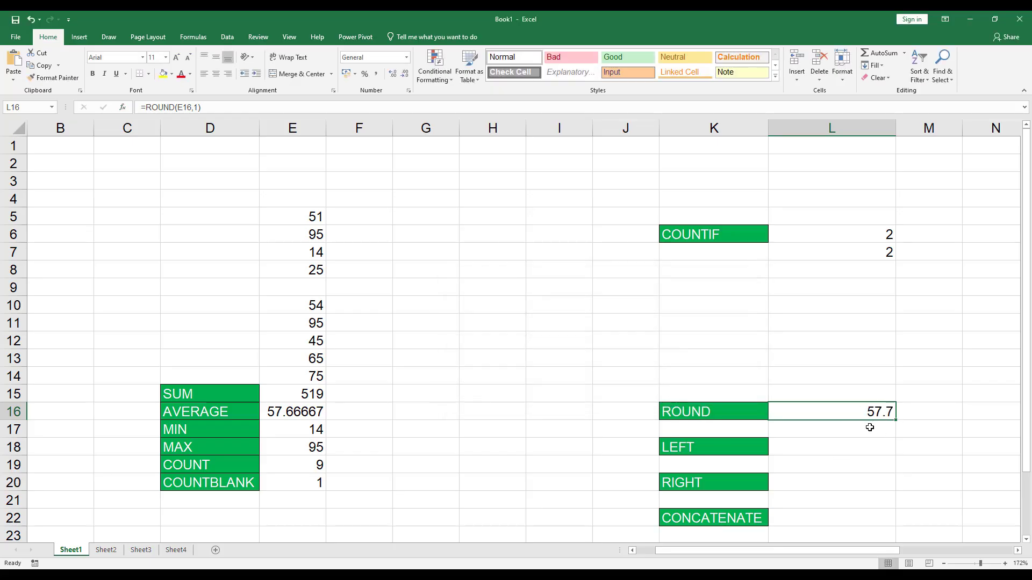
Insert the LEFT function in L18 from the recently used functions
{"action": "left_click", "coordinate": [838, 446]}
{"action": "left_click_drag", "start_coordinate": [785, 553], "coordinate": [881, 552]}
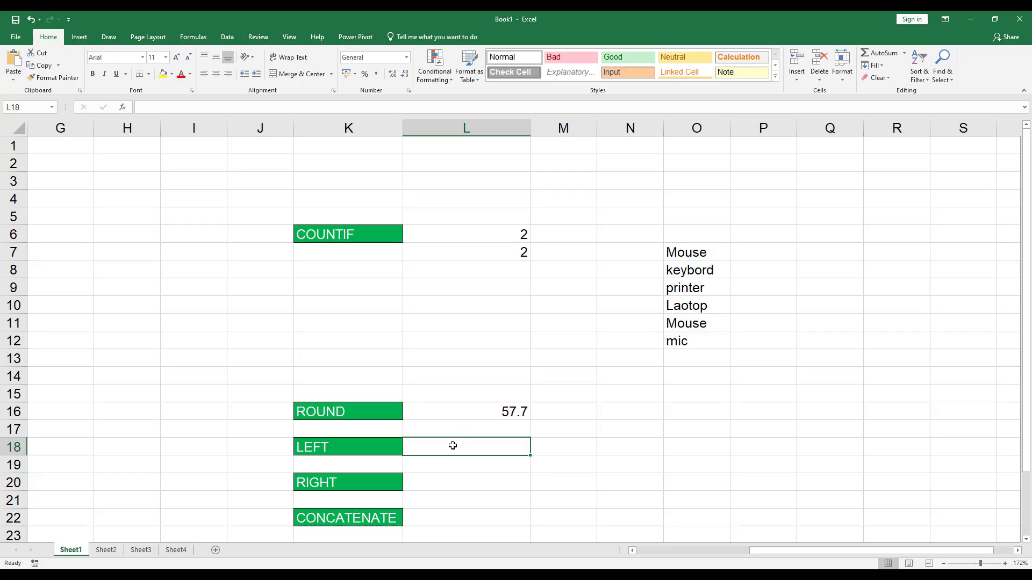
{"action": "scroll", "coordinate": [436, 468], "scroll_direction": "down", "scroll_amount": 1}
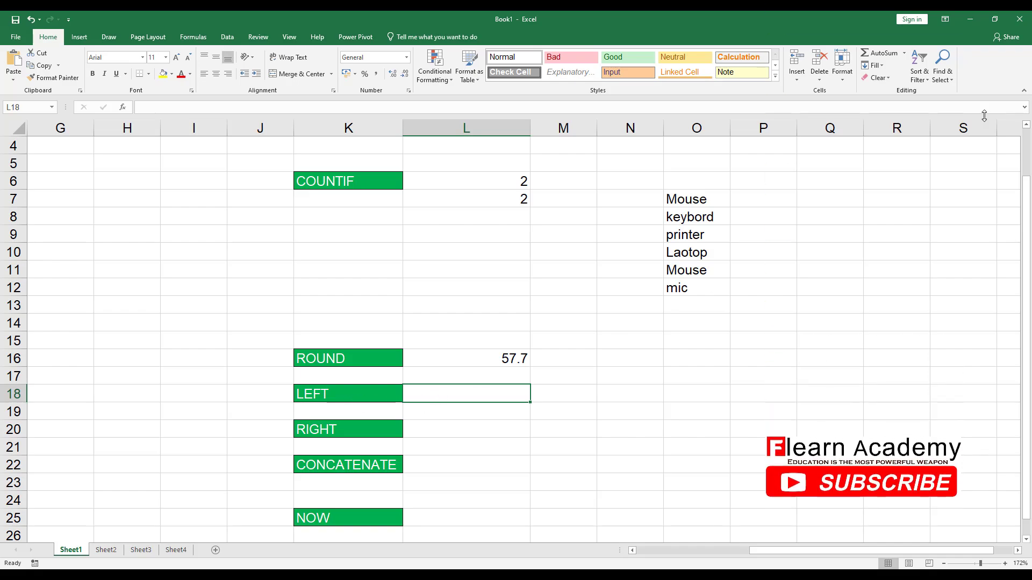
{"action": "left_click", "coordinate": [123, 107]}
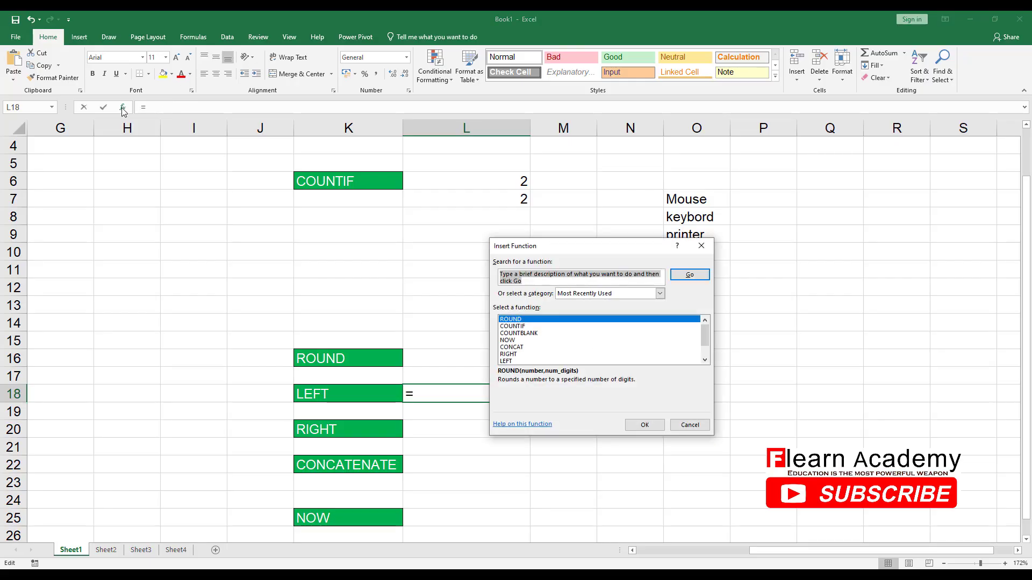
{"action": "left_click", "coordinate": [512, 361]}
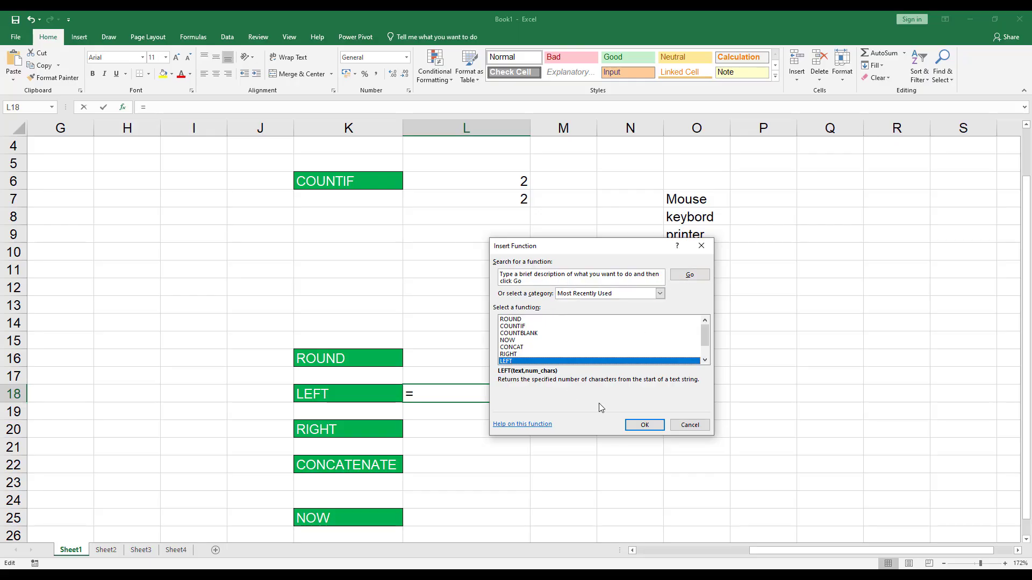
{"action": "left_click", "coordinate": [648, 433]}
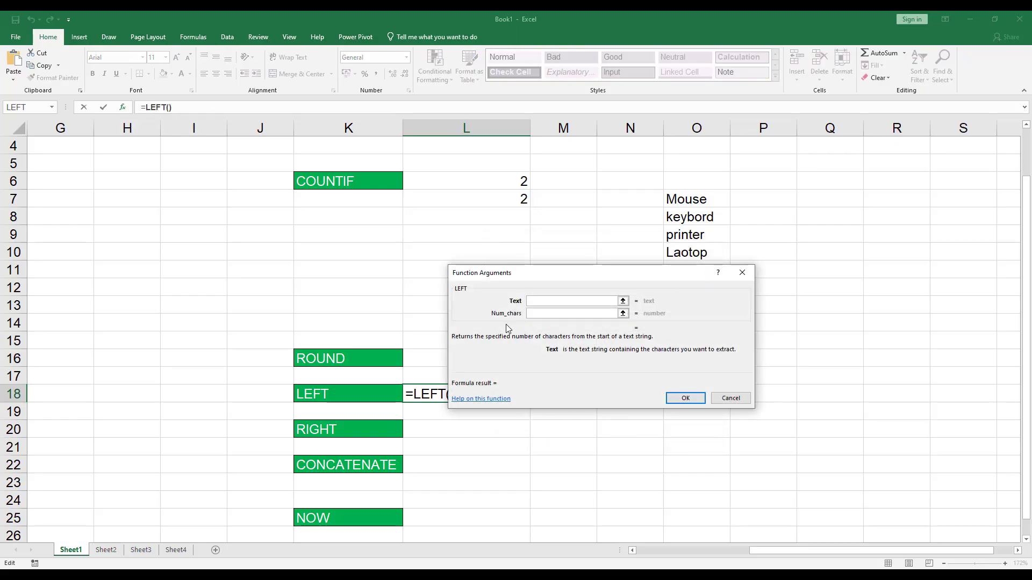
Set LEFT to extract 3 characters from the text in O8 and accept the function in L18
{"action": "left_click_drag", "start_coordinate": [536, 275], "coordinate": [531, 345]}
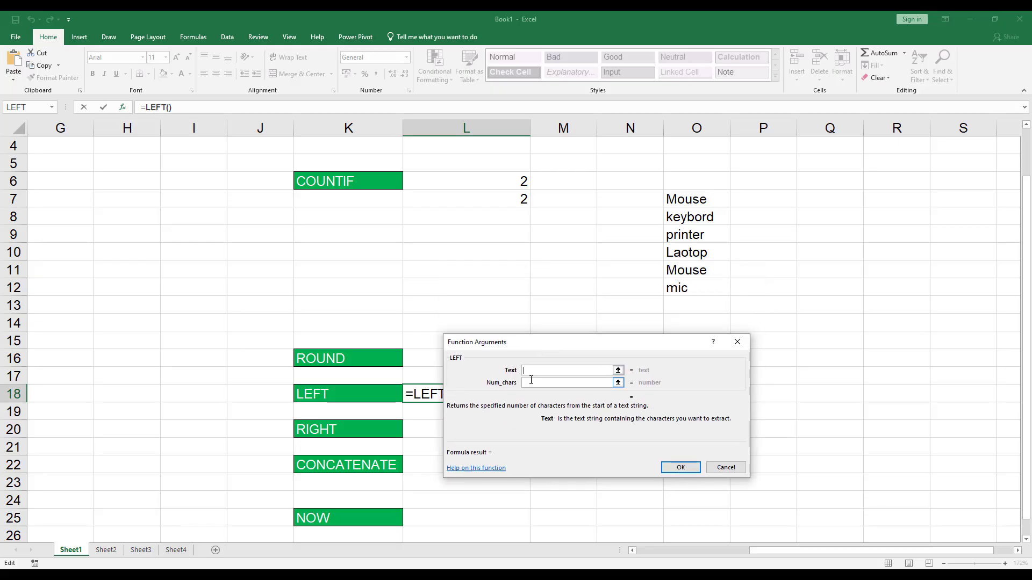
{"action": "left_click", "coordinate": [686, 217]}
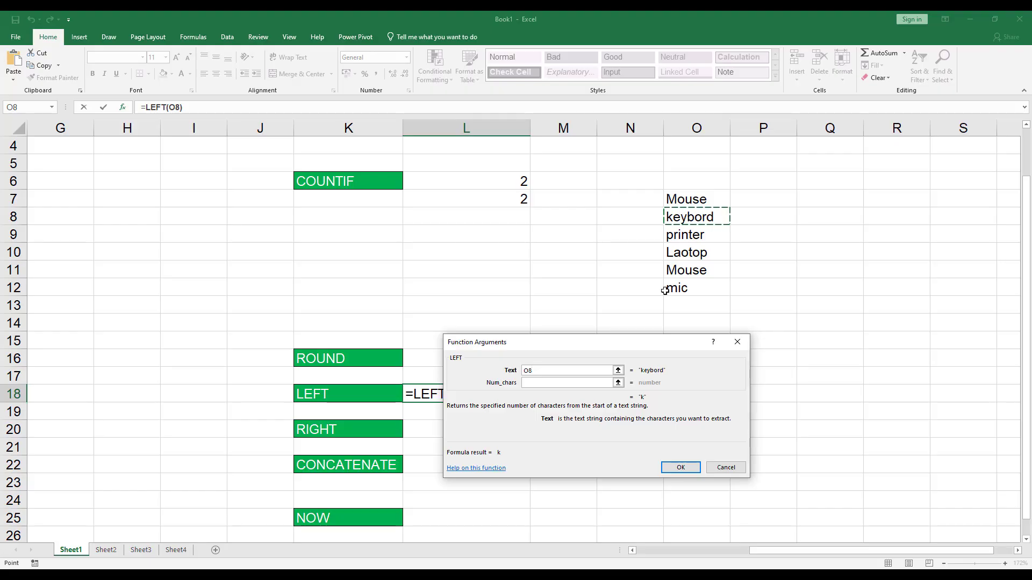
{"action": "left_click", "coordinate": [556, 385]}
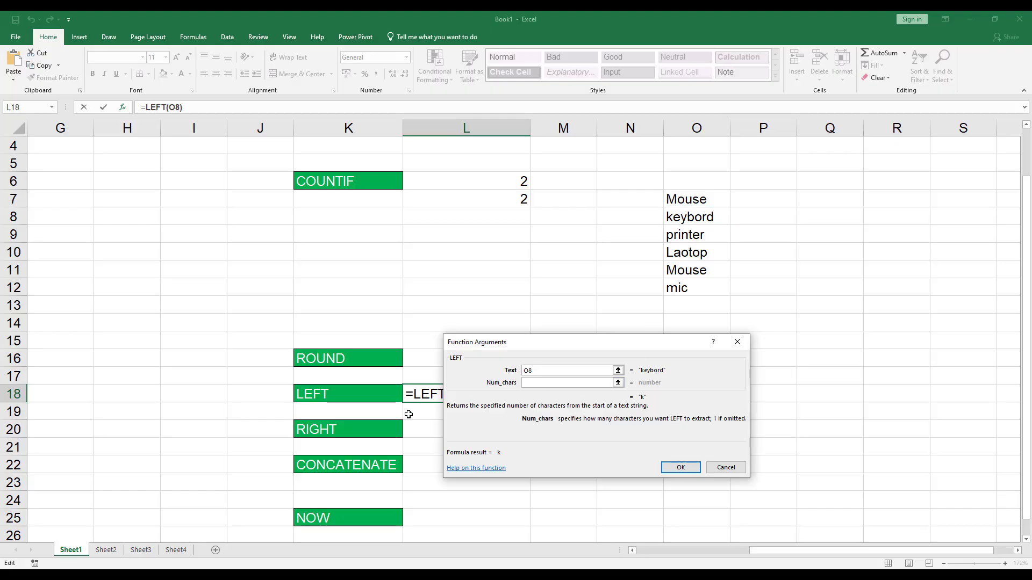
{"action": "type", "text": "3"}
{"action": "left_click", "coordinate": [680, 467]}
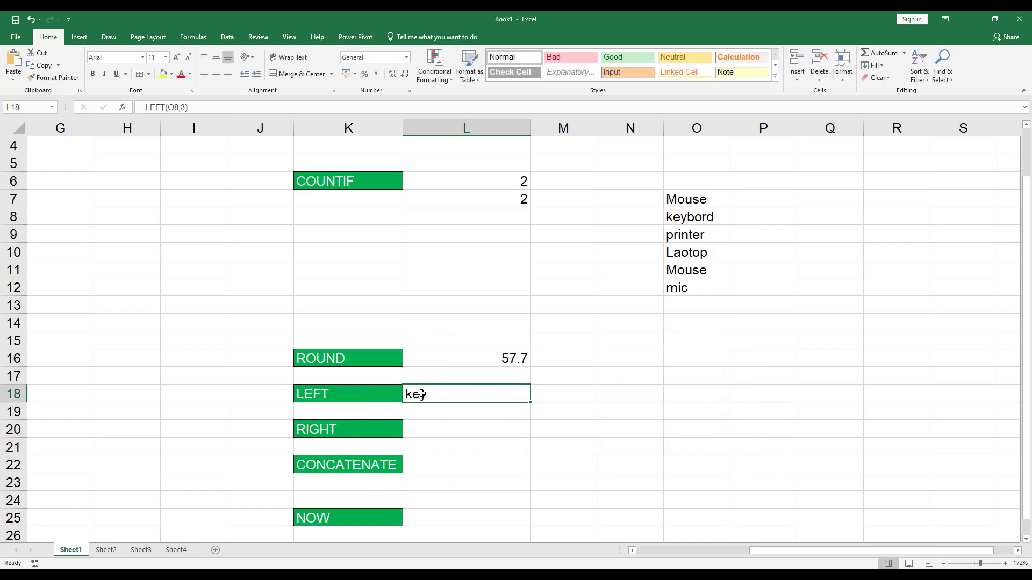
Insert the RIGHT function in L20 from the library of text functions
{"action": "left_click", "coordinate": [424, 427]}
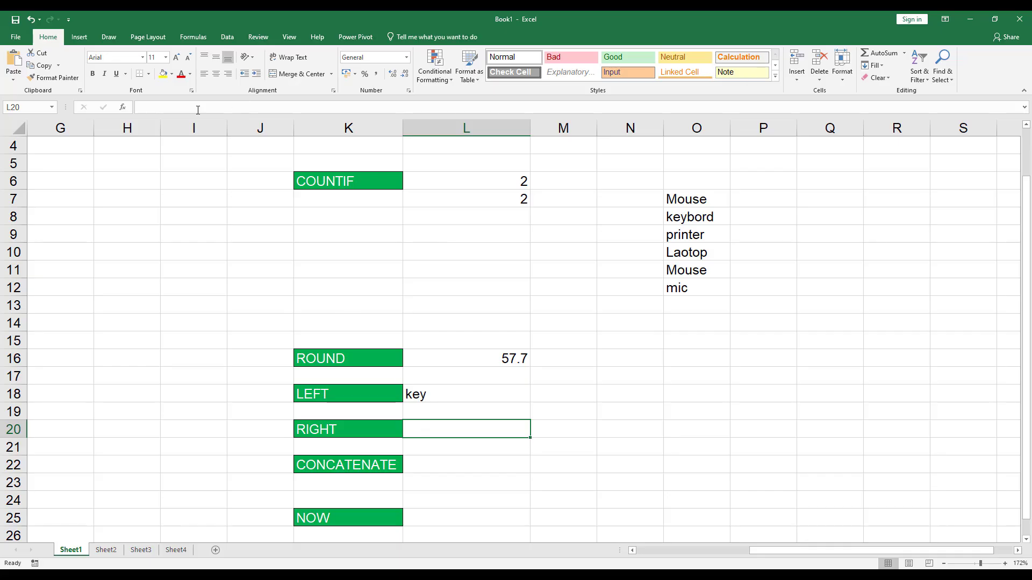
{"action": "left_click", "coordinate": [201, 41]}
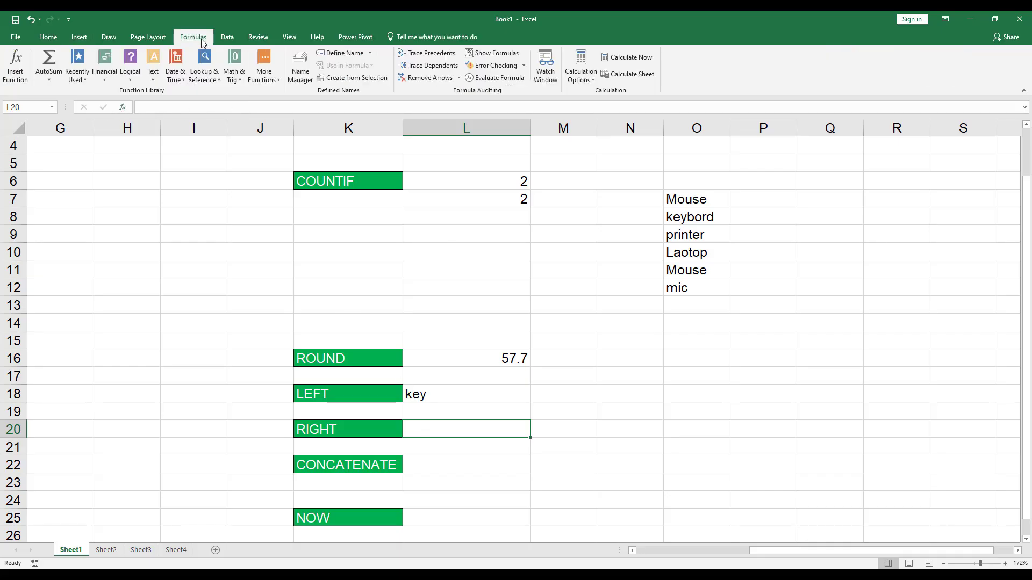
{"action": "left_click", "coordinate": [154, 73]}
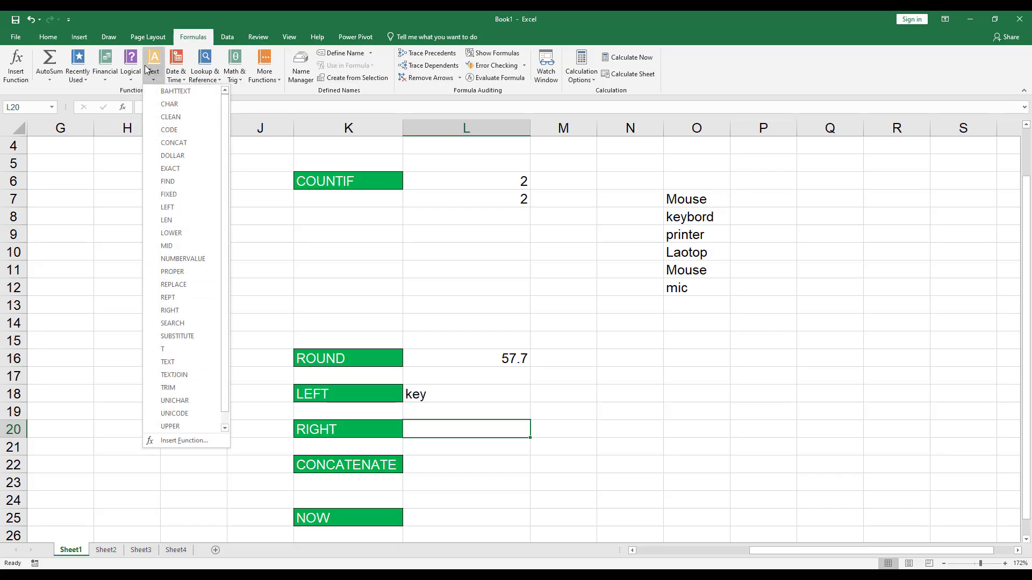
{"action": "left_click", "coordinate": [154, 70]}
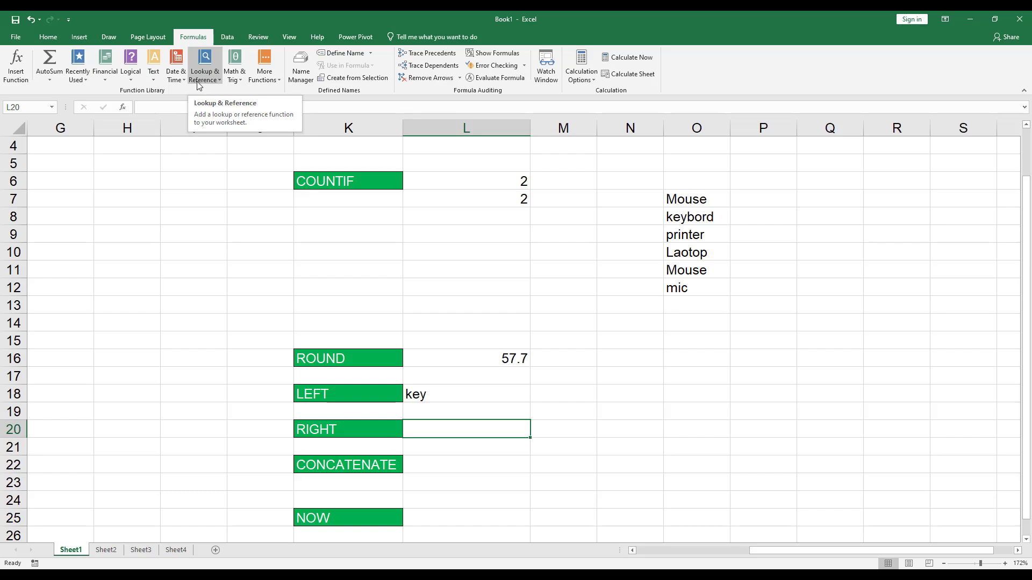
{"action": "left_click", "coordinate": [155, 76]}
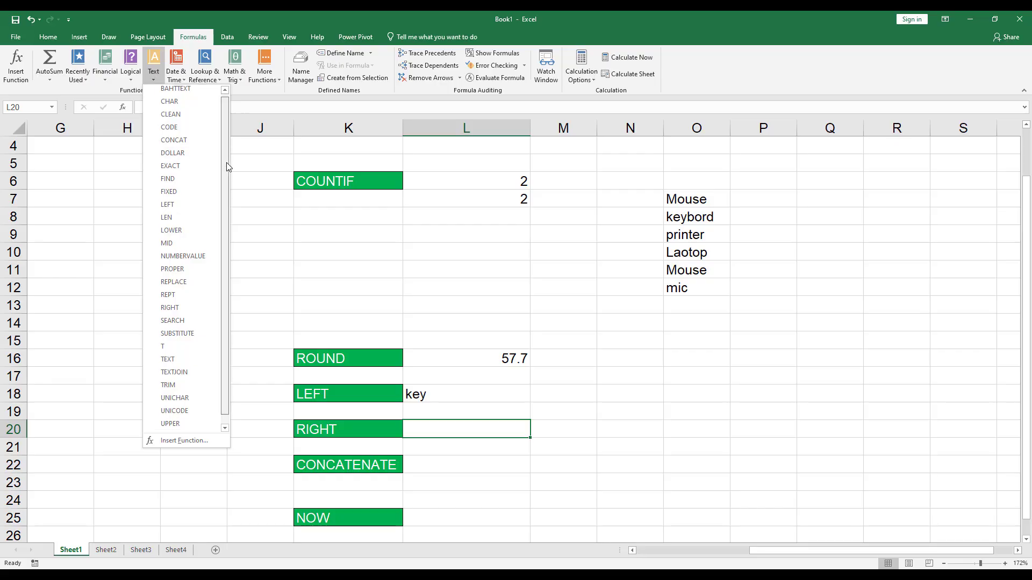
{"action": "left_click_drag", "start_coordinate": [227, 163], "coordinate": [227, 211]}
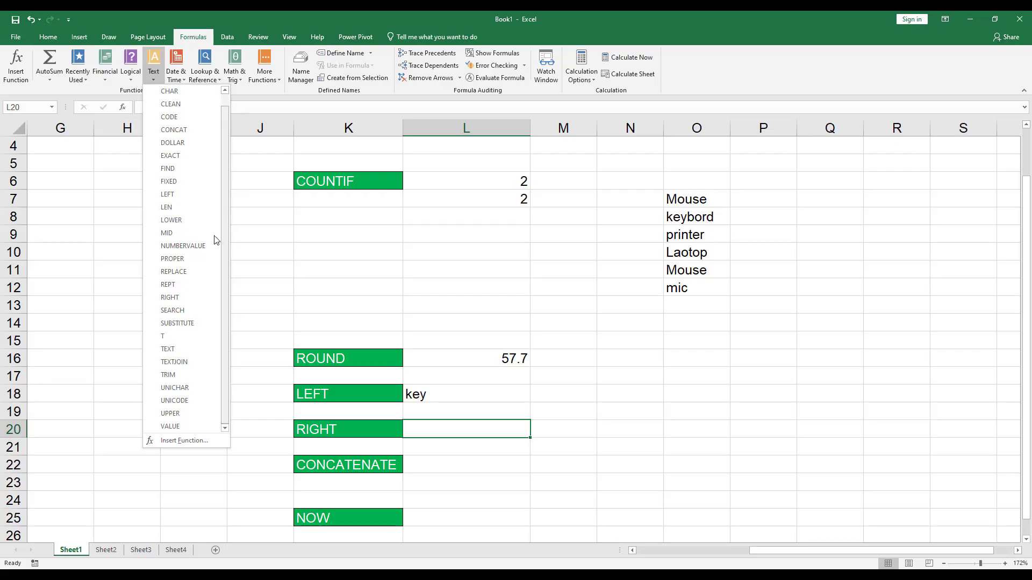
{"action": "left_click", "coordinate": [171, 298]}
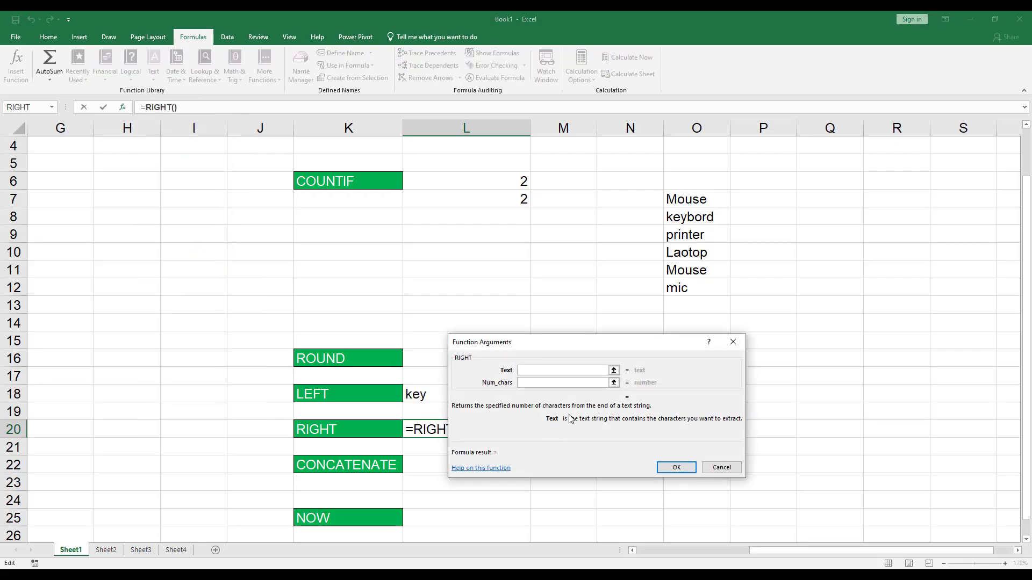
Set RIGHT to extract 3 characters from the text in O11 and accept the function in L20
{"action": "left_click_drag", "start_coordinate": [544, 348], "coordinate": [315, 183]}
{"action": "left_click", "coordinate": [694, 270]}
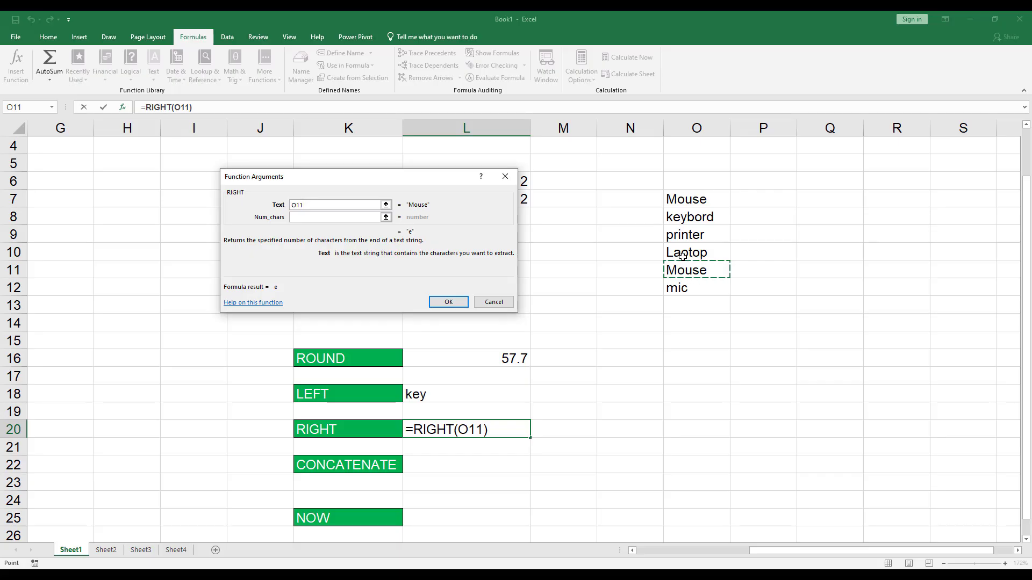
{"action": "left_click", "coordinate": [308, 218]}
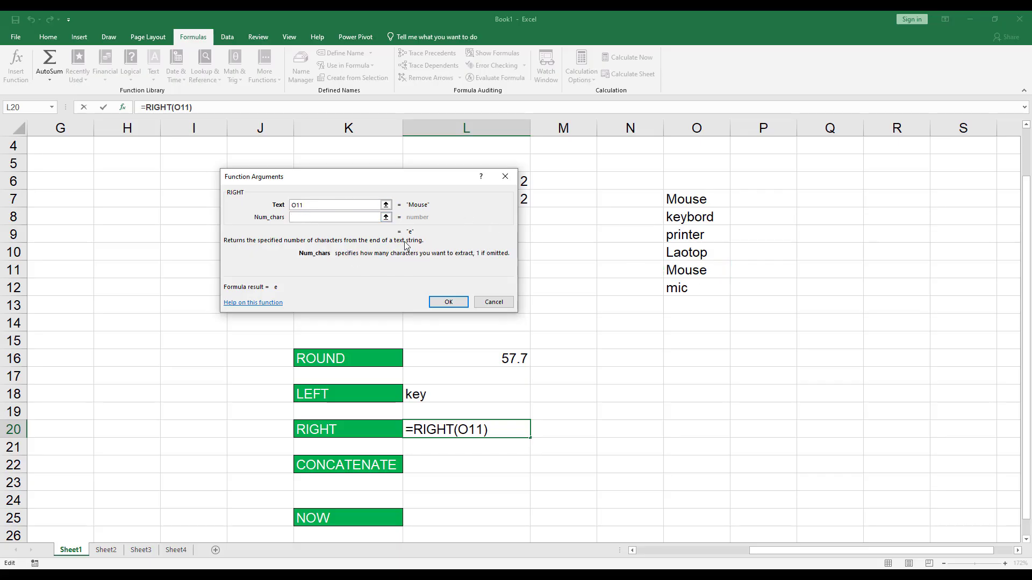
{"action": "type", "text": "3"}
{"action": "left_click", "coordinate": [448, 302]}
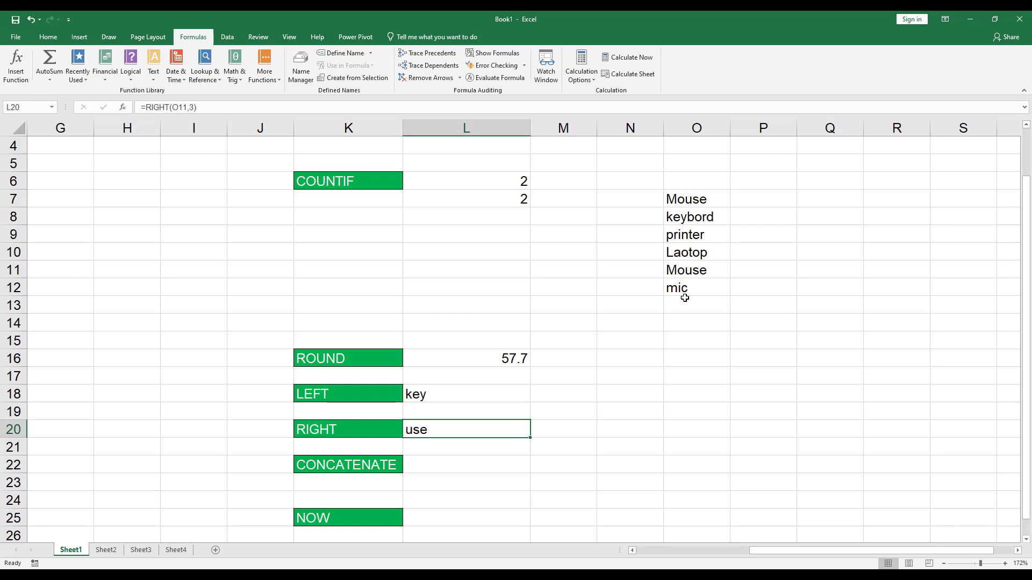
Insert the CONCAT function in L22 from the library of text functions
{"action": "left_click", "coordinate": [458, 463]}
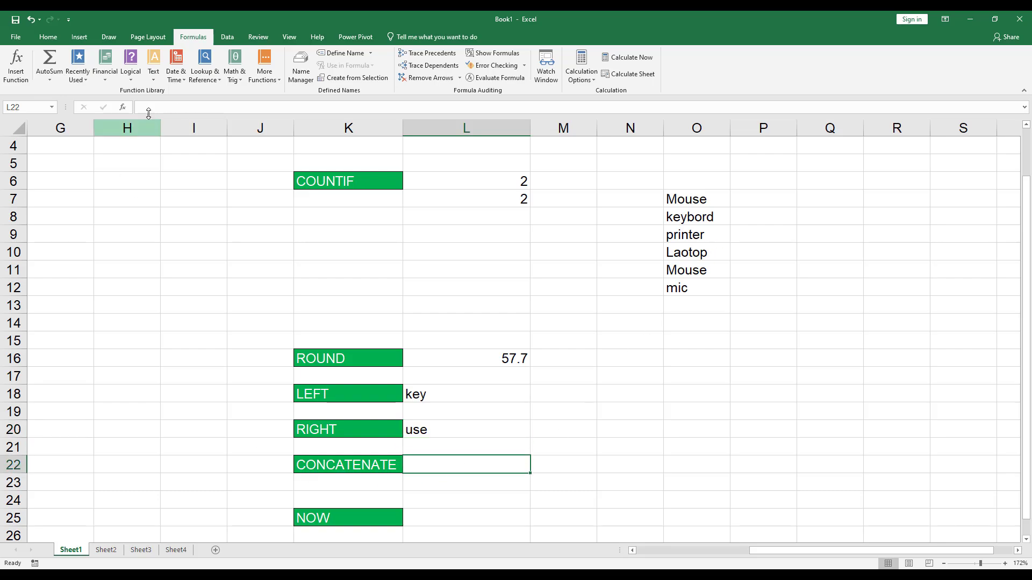
{"action": "left_click", "coordinate": [153, 77]}
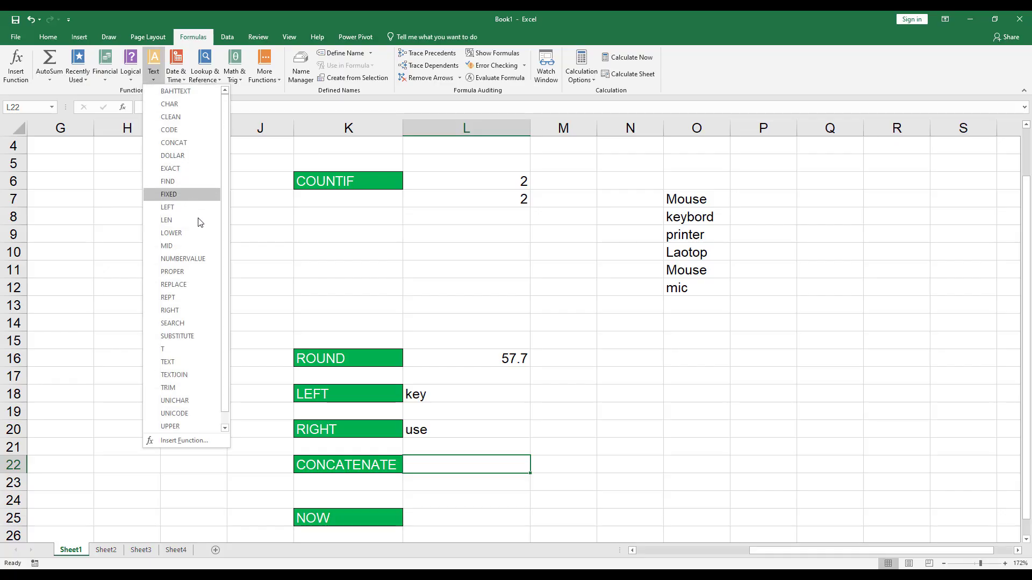
{"action": "left_click", "coordinate": [181, 145]}
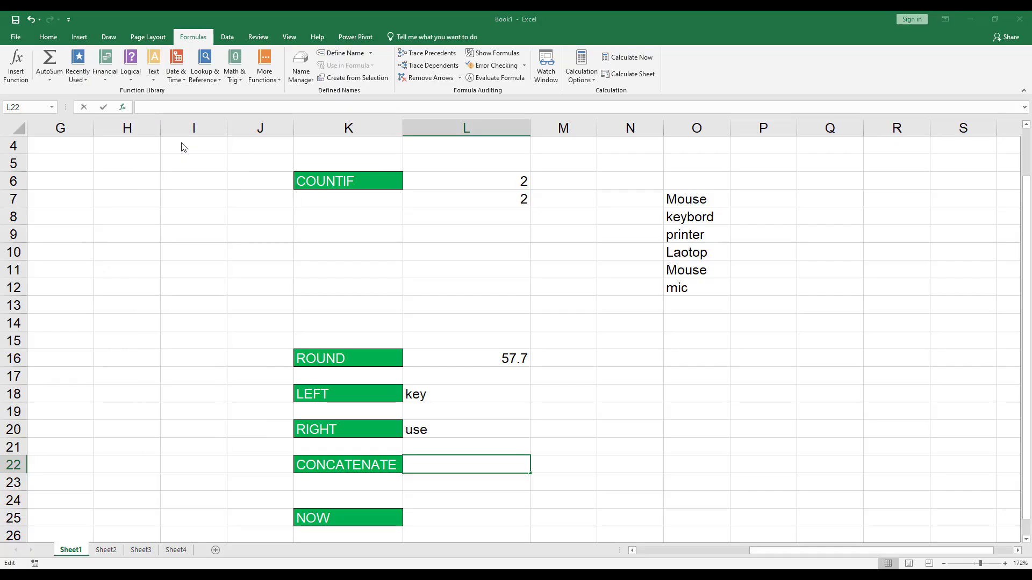
Set CONCAT to join the texts in O7, O9 and O12 and accept the function in L22
{"action": "left_click", "coordinate": [689, 199]}
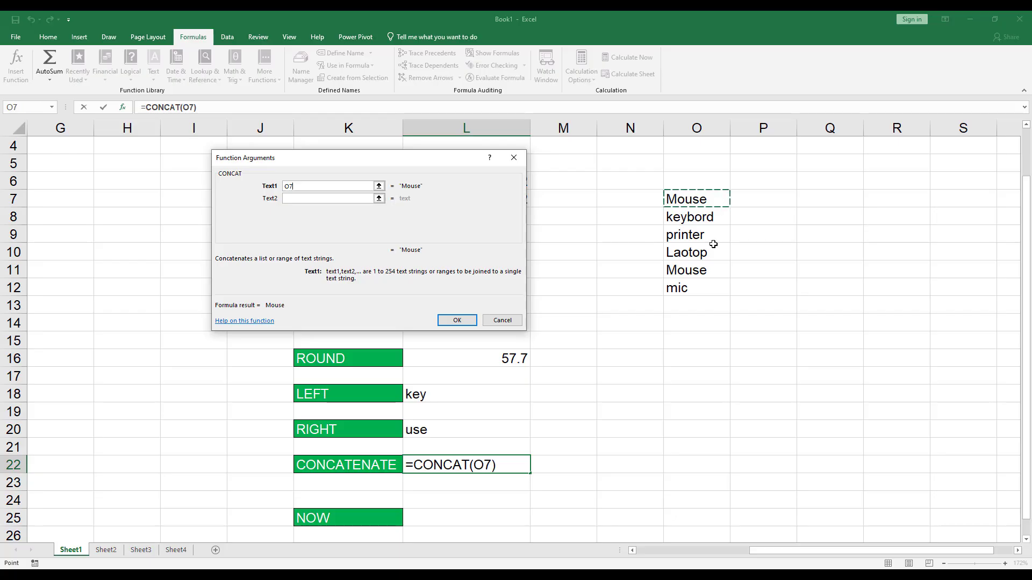
{"action": "left_click", "coordinate": [328, 199]}
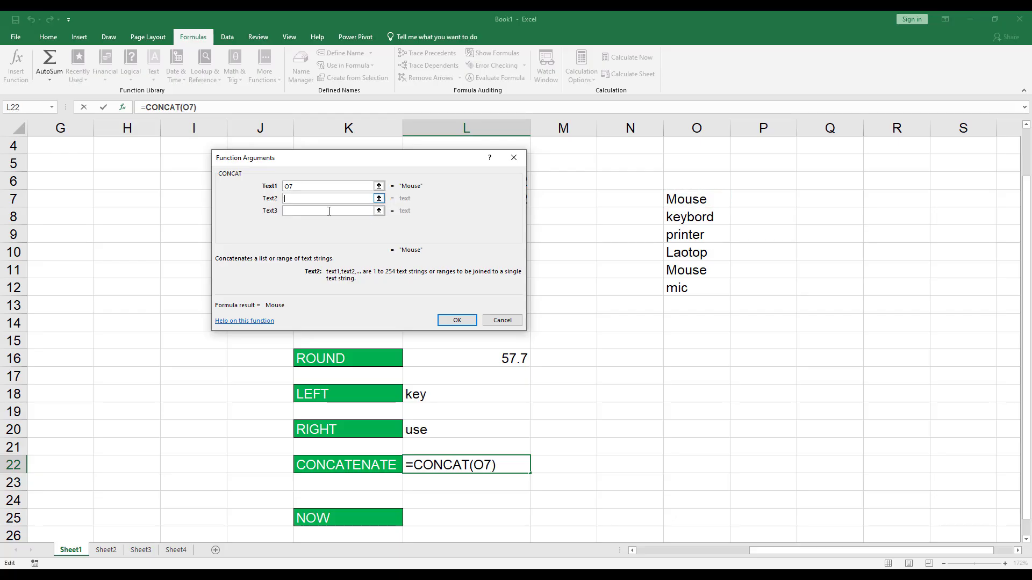
{"action": "left_click", "coordinate": [690, 234]}
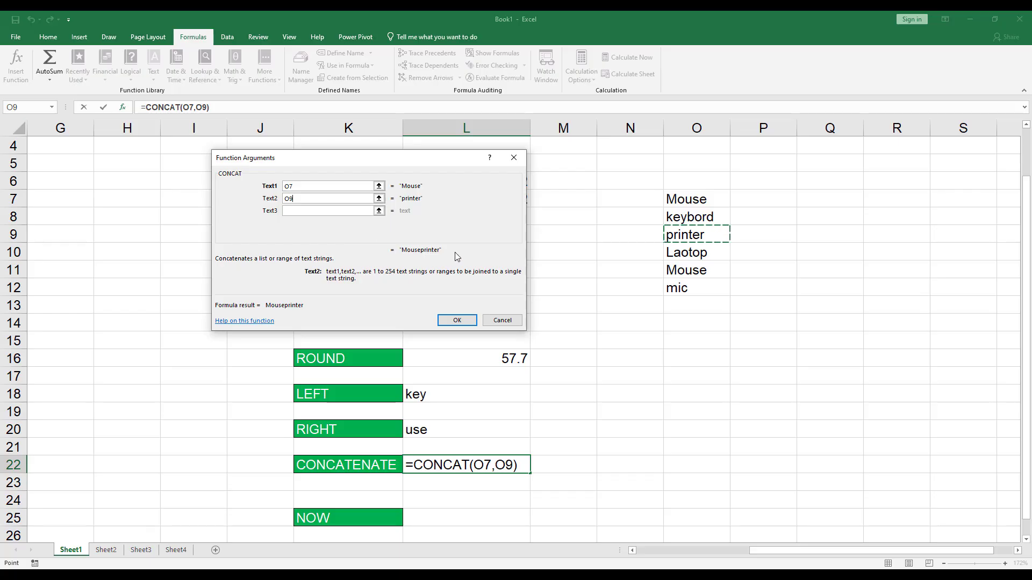
{"action": "left_click", "coordinate": [329, 210]}
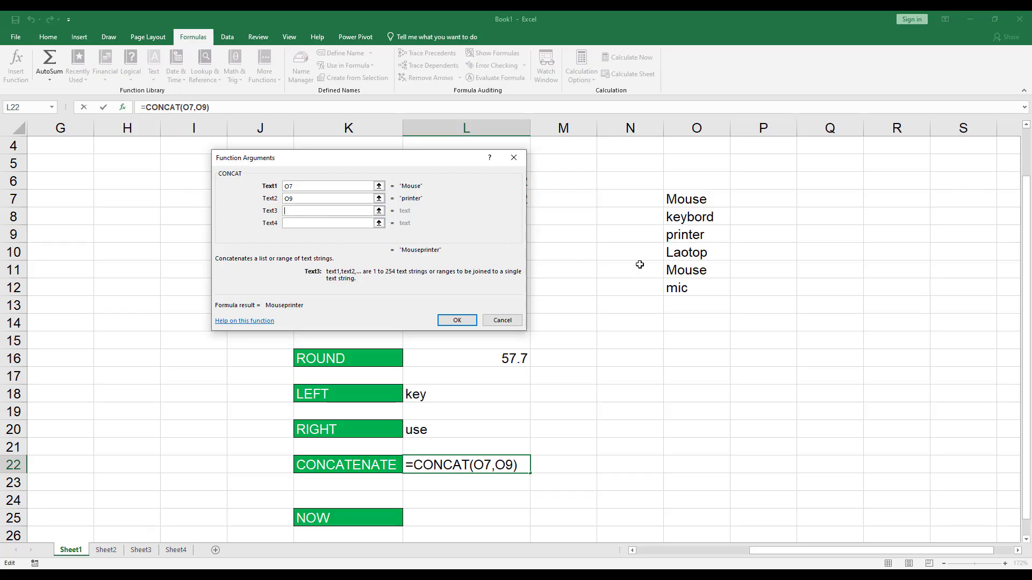
{"action": "left_click", "coordinate": [685, 288]}
{"action": "left_click", "coordinate": [457, 320]}
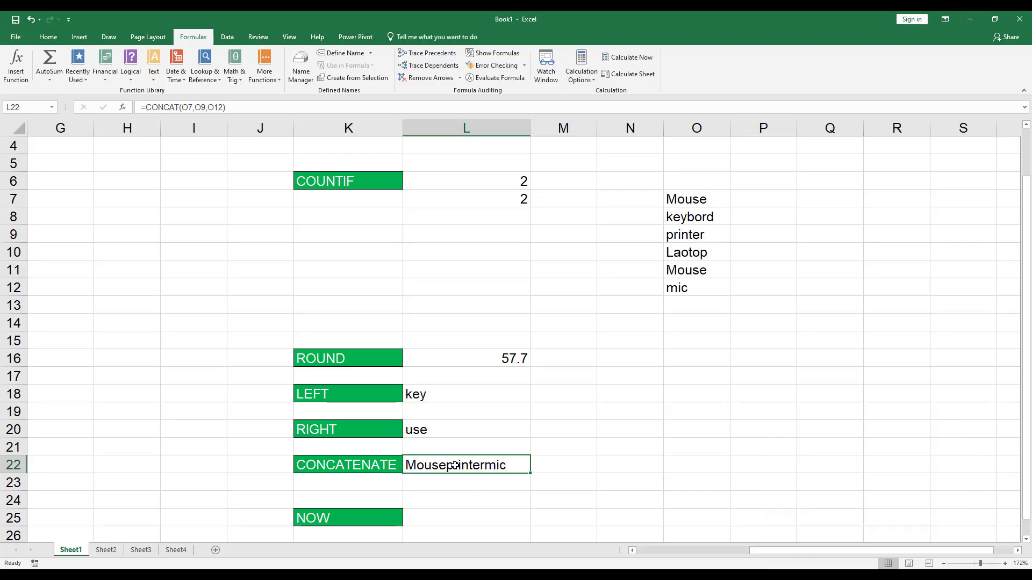
Insert the NOW function in L25 from the library of date and time functions and accept it without arguments
{"action": "scroll", "coordinate": [462, 466], "scroll_direction": "down", "scroll_amount": 2}
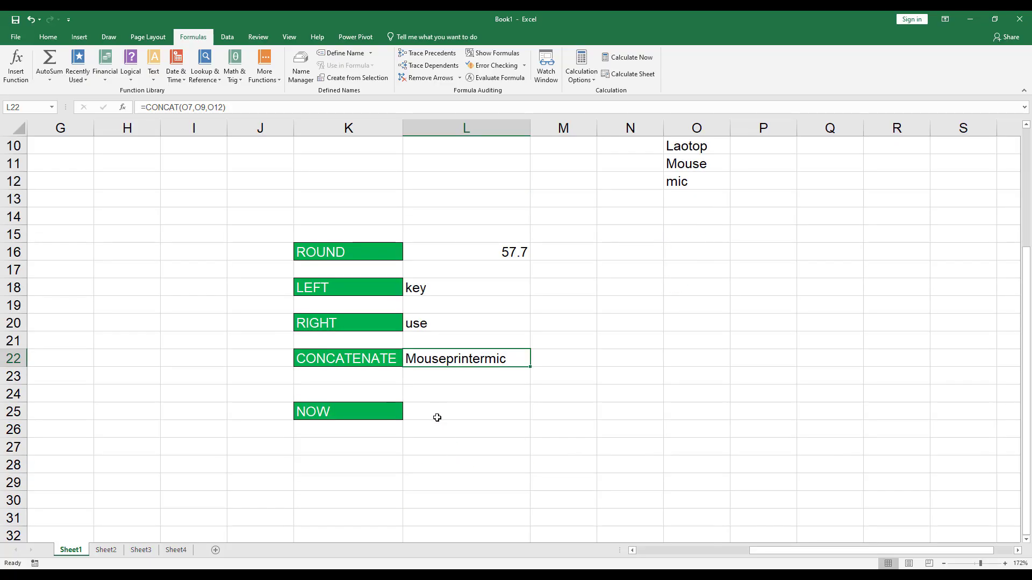
{"action": "key", "text": "Down"}
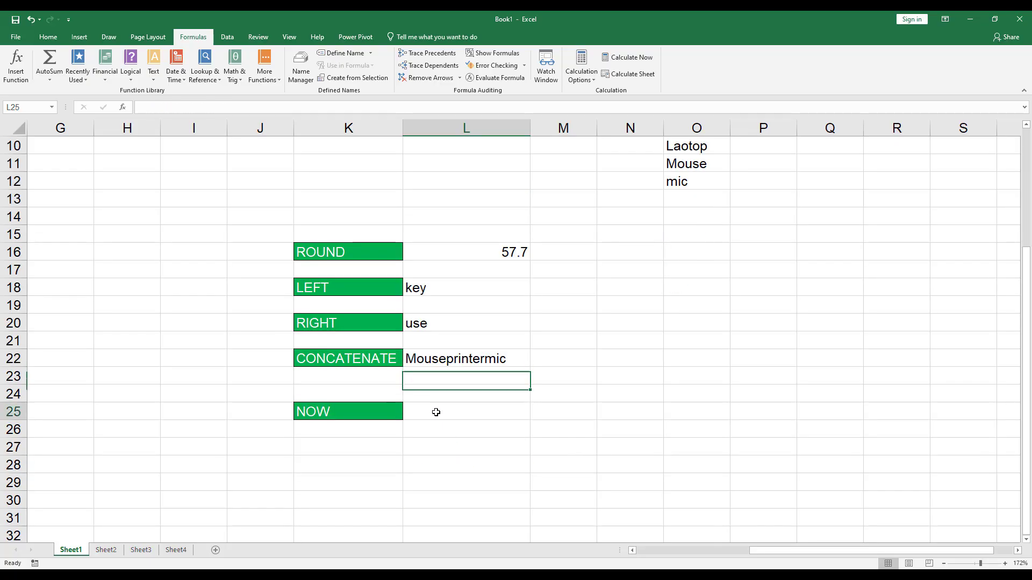
{"action": "left_click", "coordinate": [435, 412]}
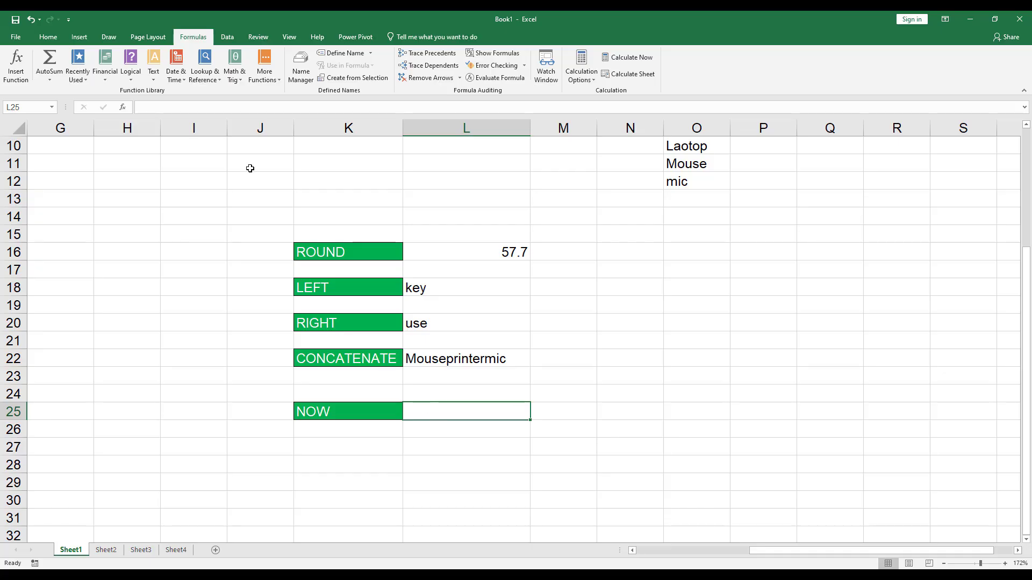
{"action": "left_click", "coordinate": [177, 79]}
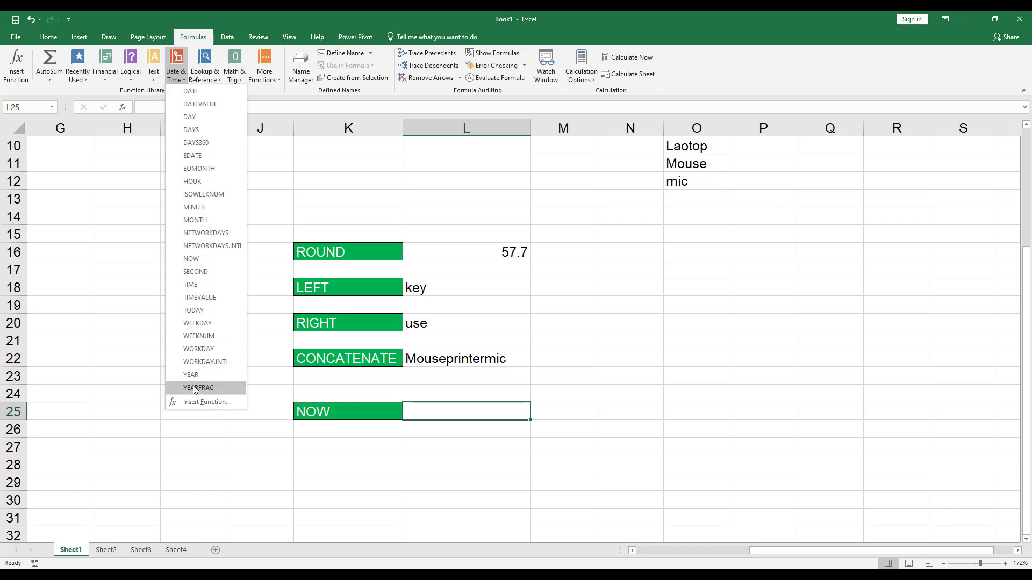
{"action": "left_click", "coordinate": [195, 260]}
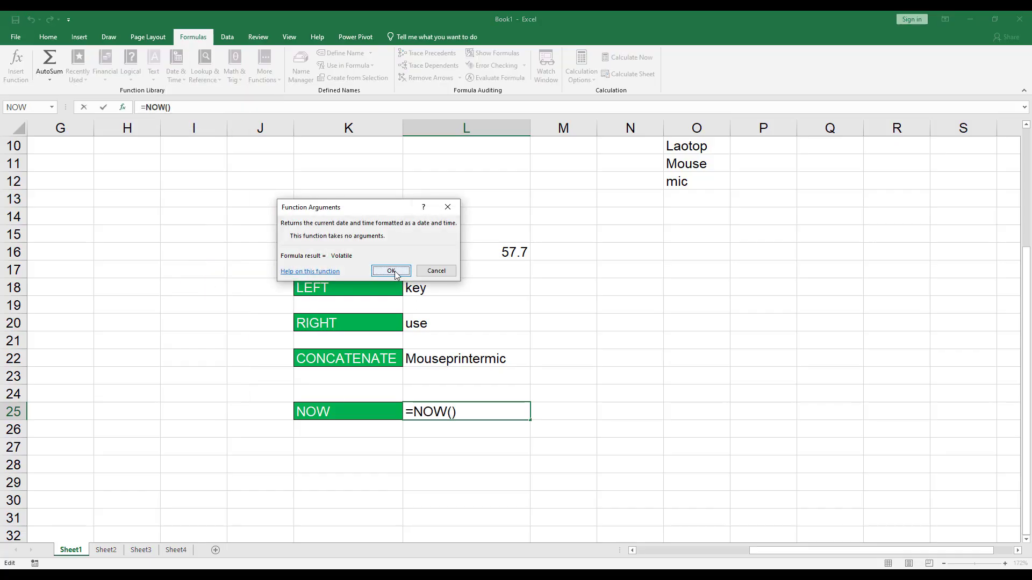
{"action": "left_click", "coordinate": [394, 273]}
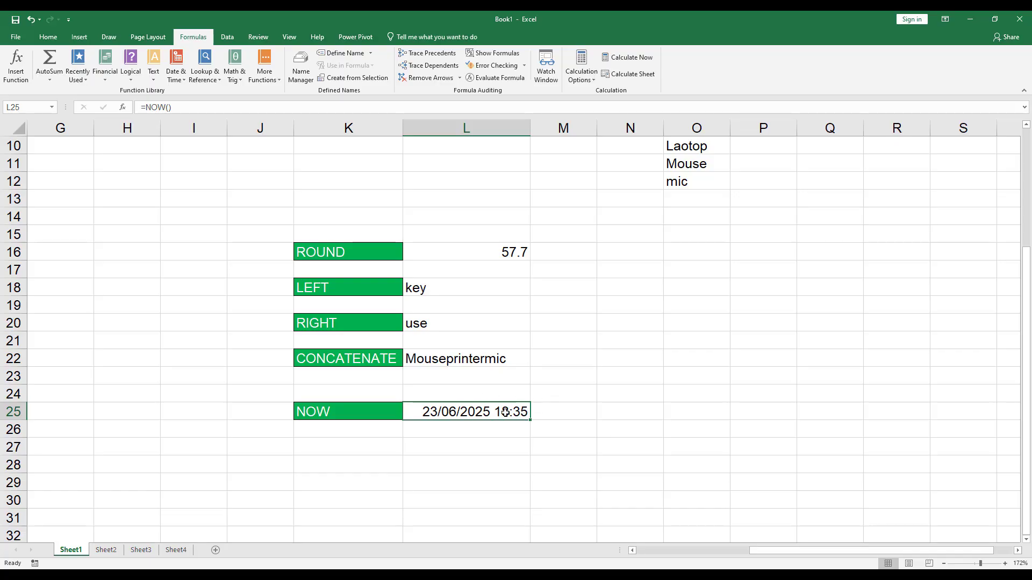
{"action": "left_click", "coordinate": [479, 432]}
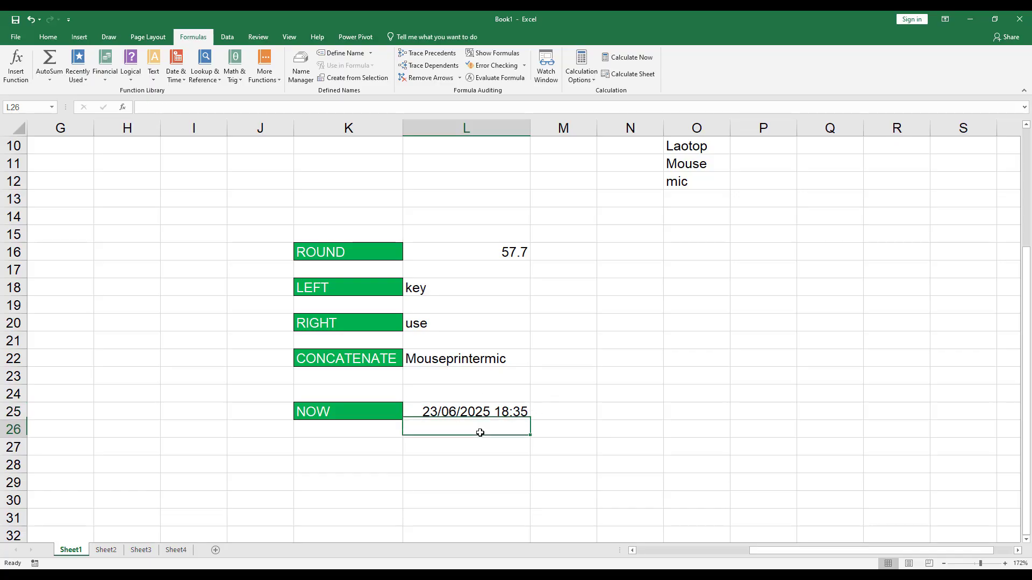
{"action": "left_click", "coordinate": [451, 414]}
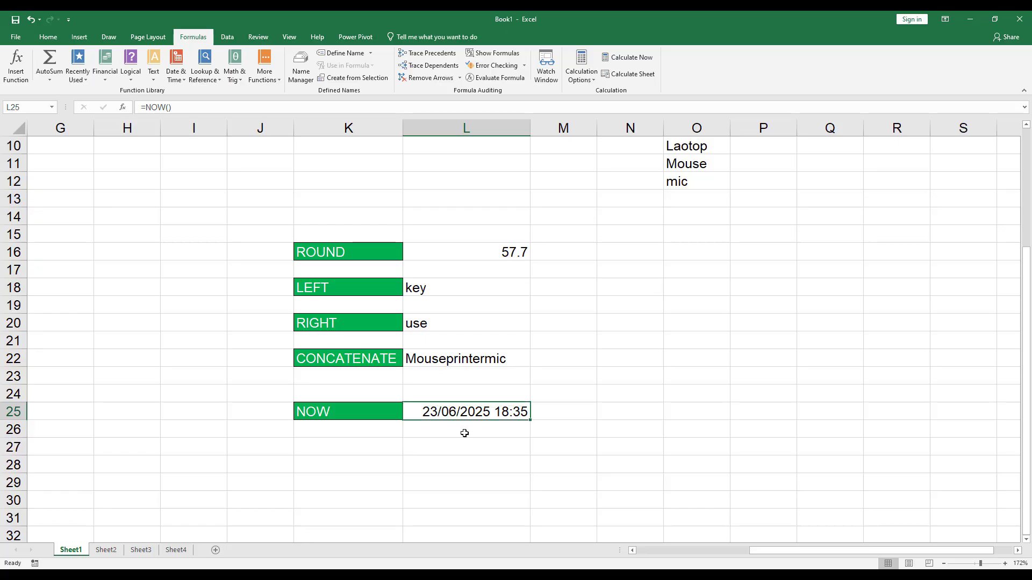
{"action": "left_click", "coordinate": [468, 431]}
{"action": "left_click", "coordinate": [445, 412]}
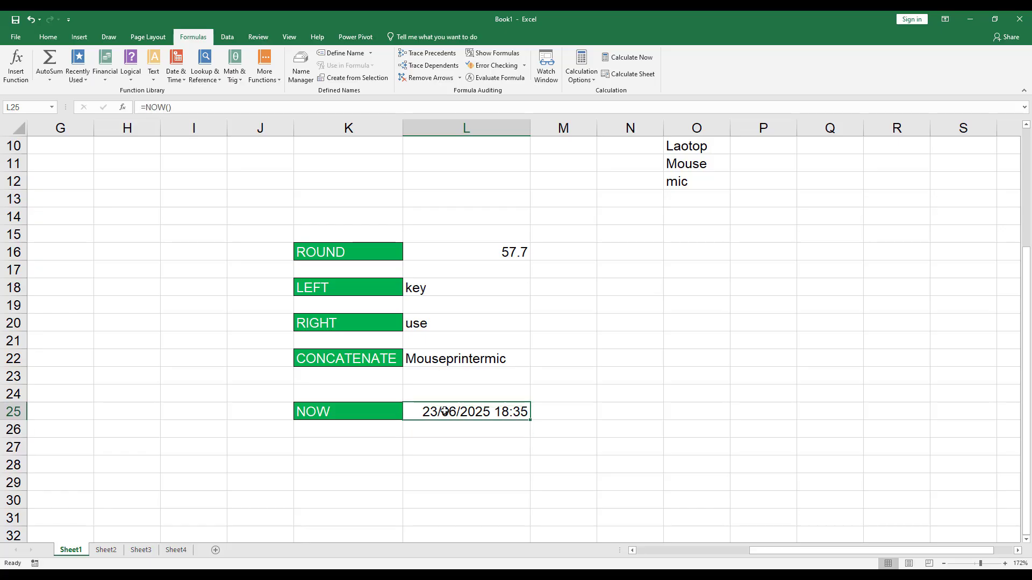